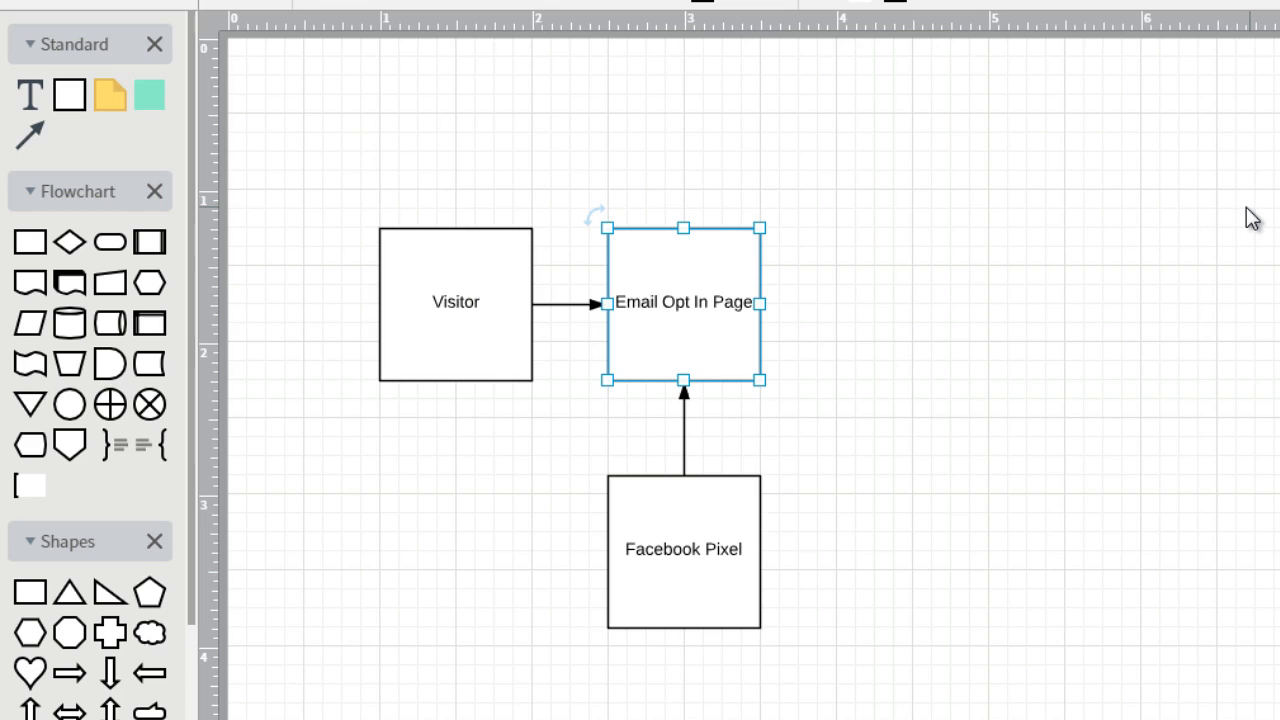
# Change the label of the Email Opt In Page box to "Blog Post"
pyautogui.click(956, 163)
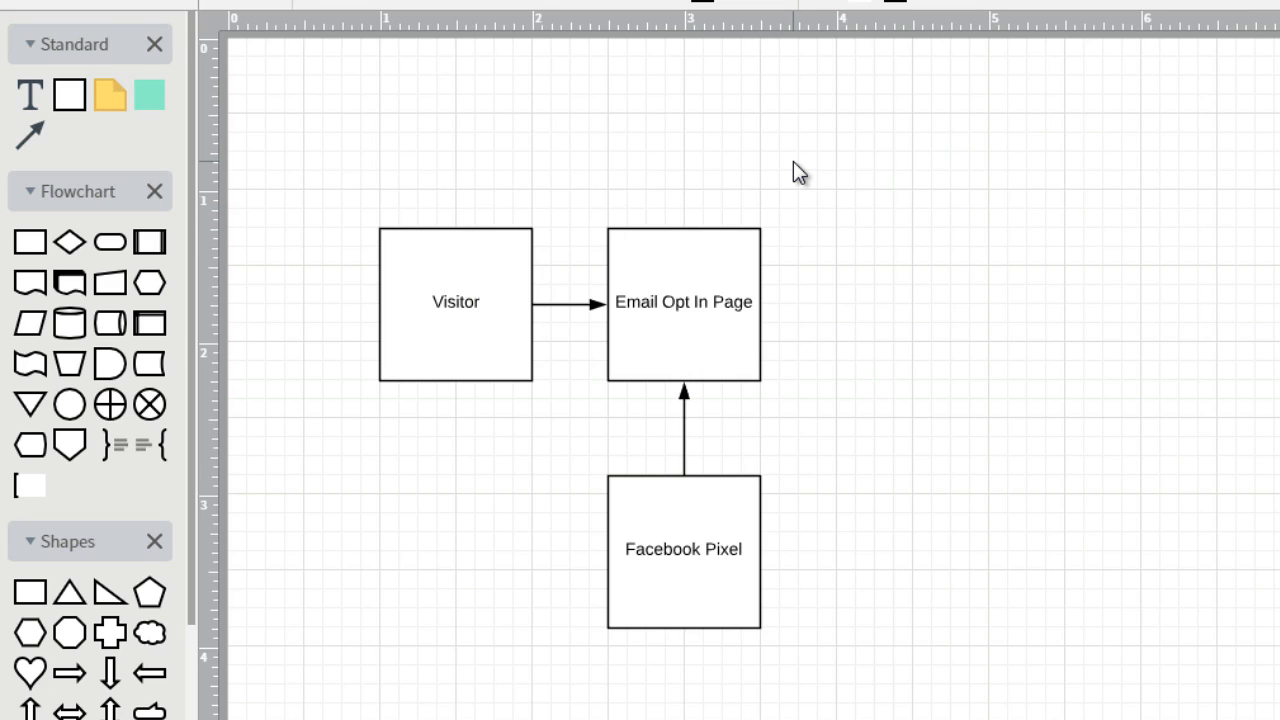
pyautogui.click(483, 271)
pyautogui.click(483, 271)
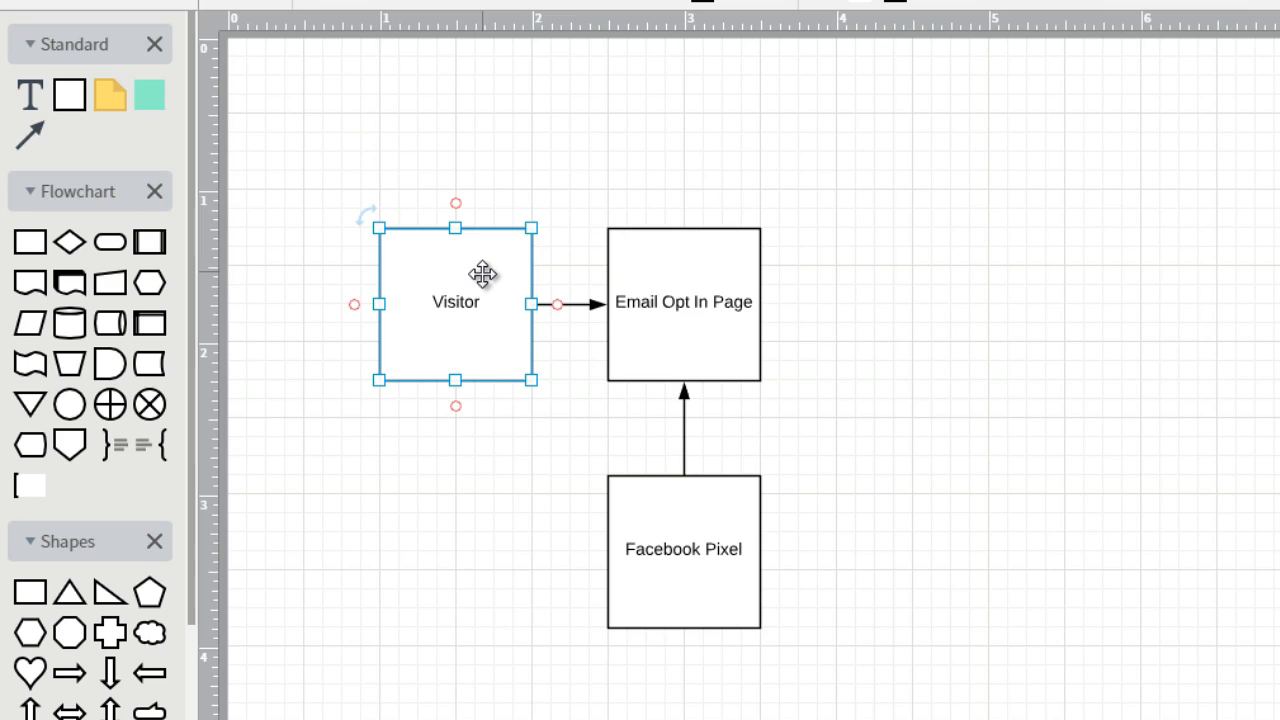
pyautogui.moveTo(691, 297); pyautogui.dragTo(691, 300)
pyautogui.doubleClick(691, 300)
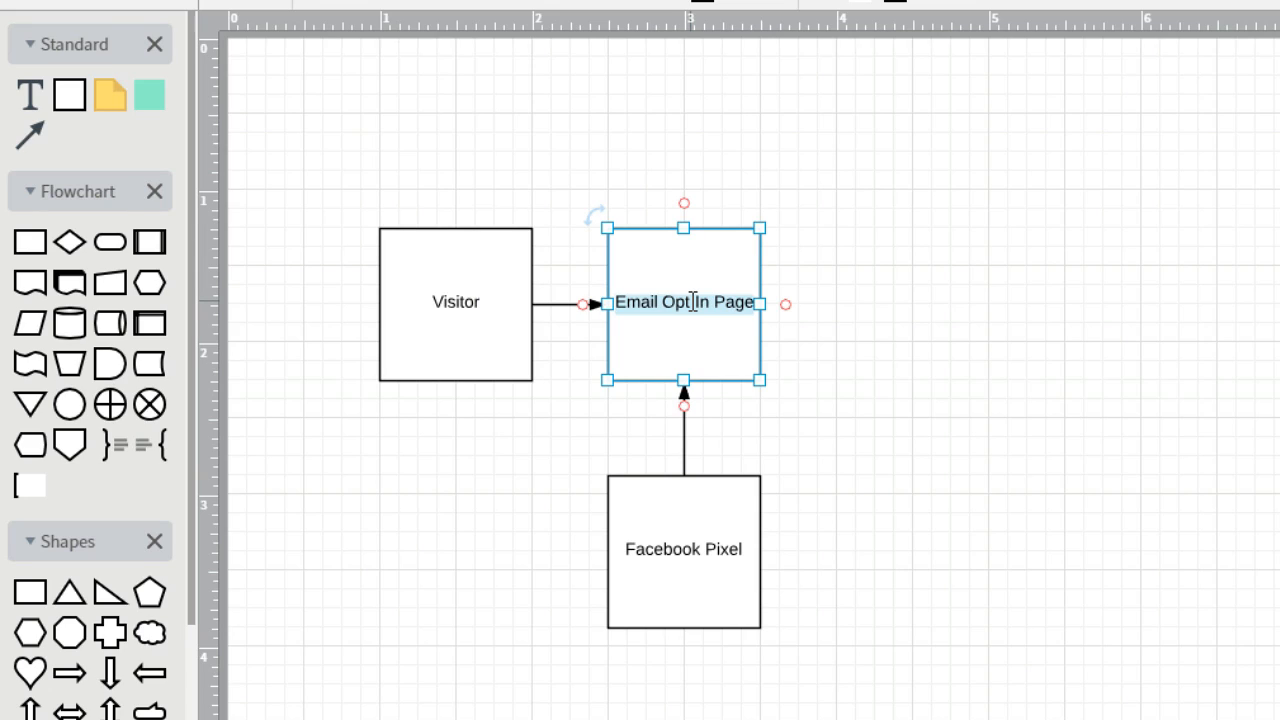
pyautogui.press('BackSpace')
pyautogui.write('B')
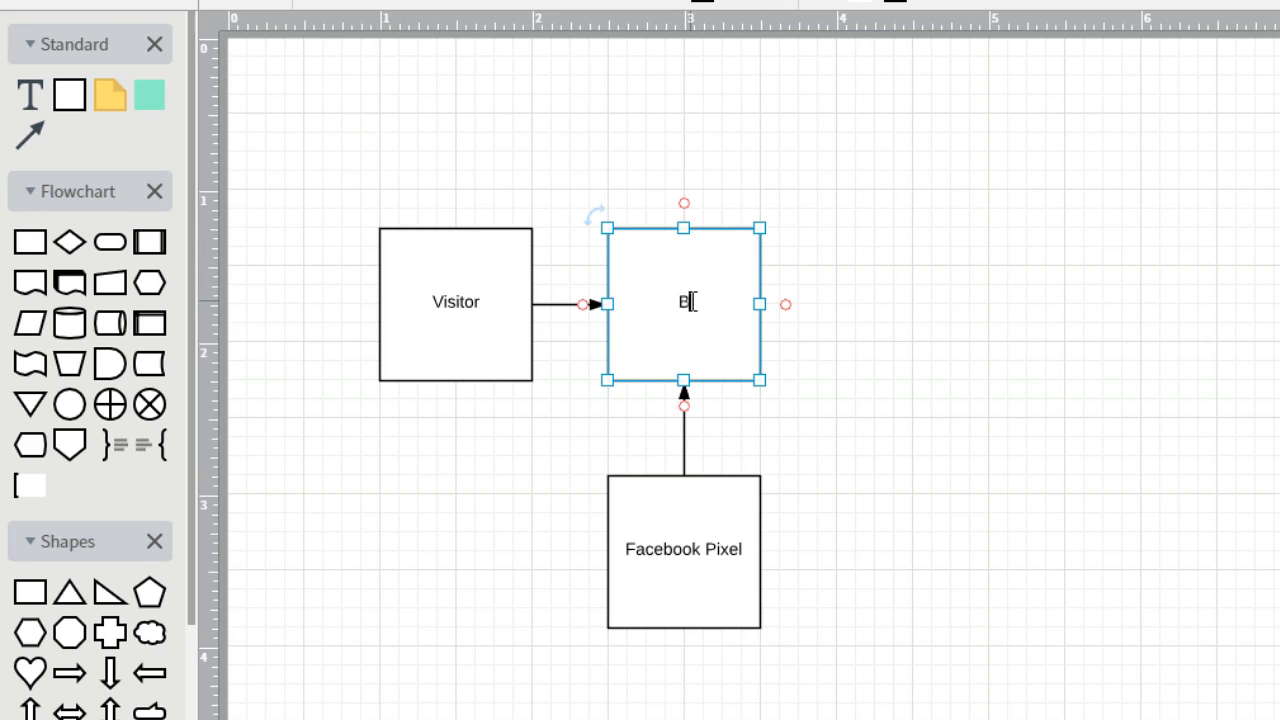
pyautogui.write('log Post')
pyautogui.click(816, 238)
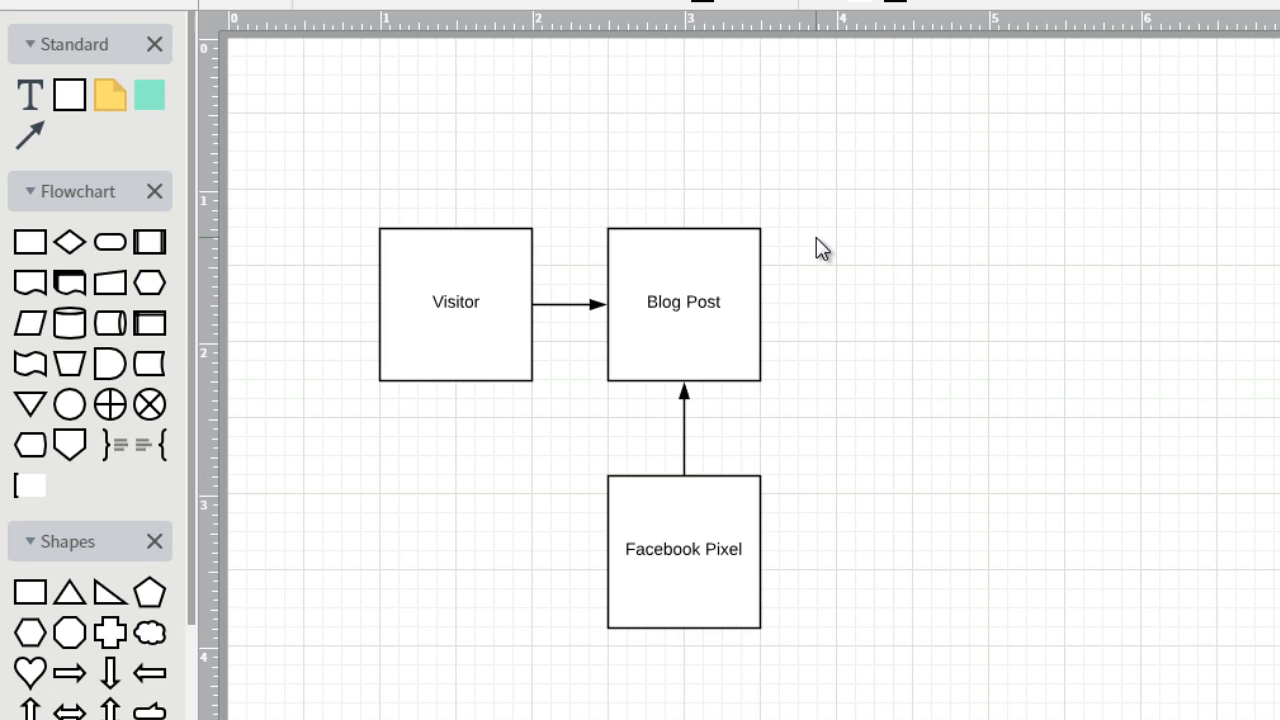
pyautogui.click(674, 274)
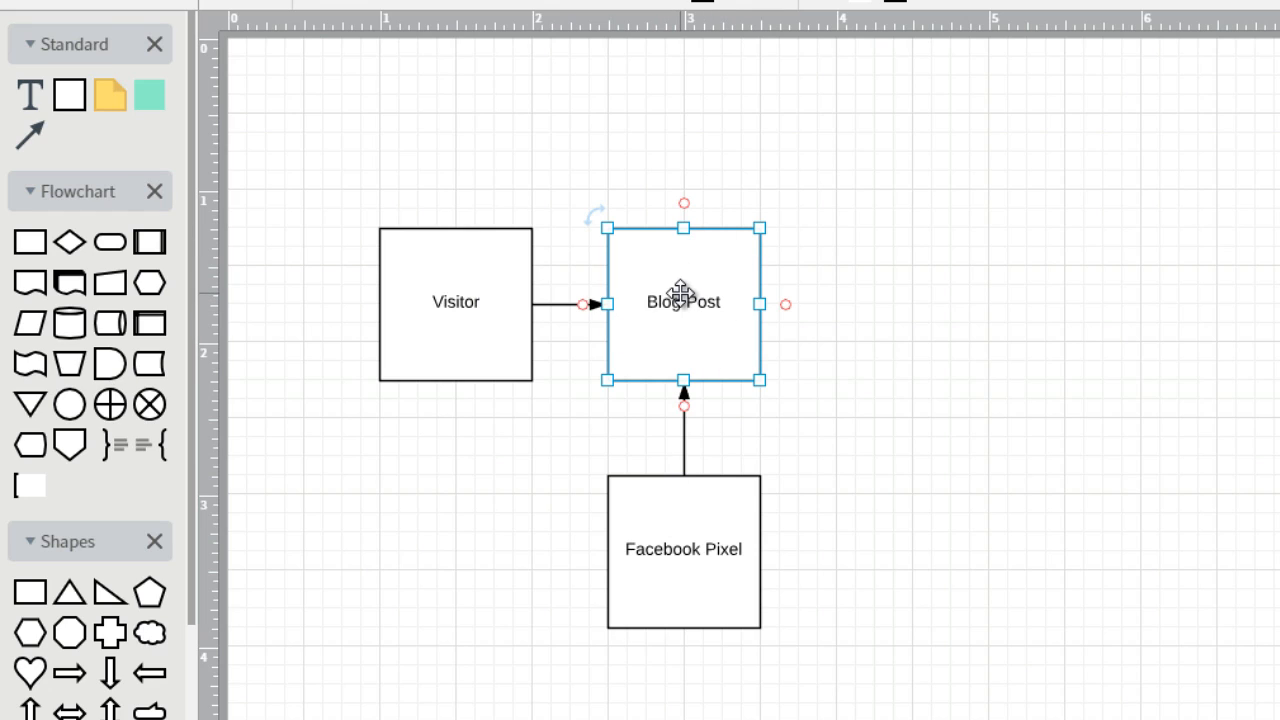
pyautogui.click(684, 534)
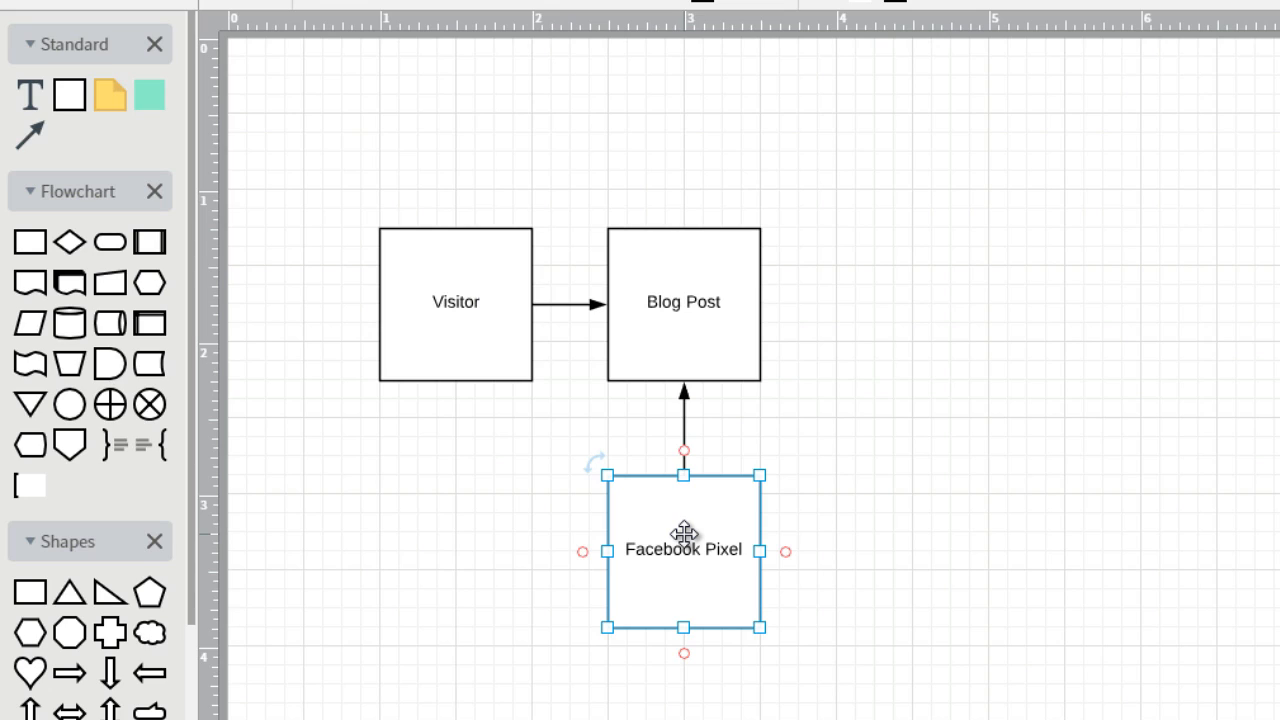
pyautogui.click(680, 310)
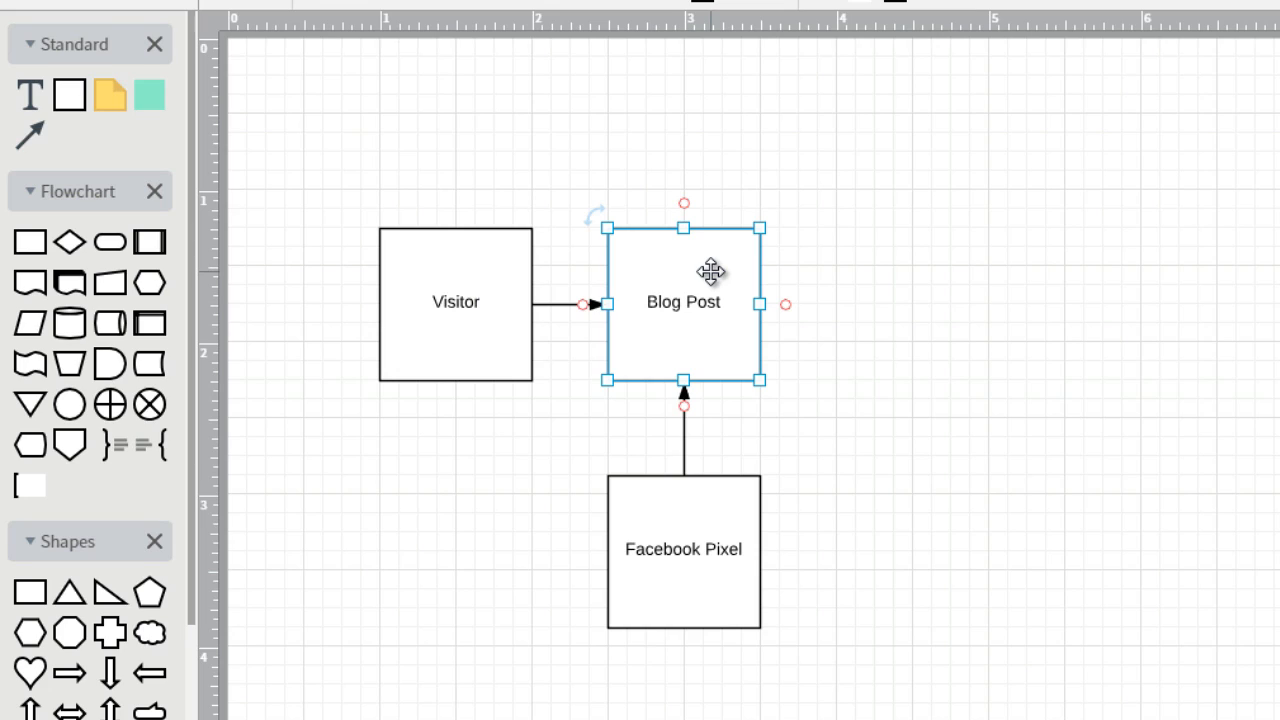
pyautogui.click(713, 296)
pyautogui.click(713, 296)
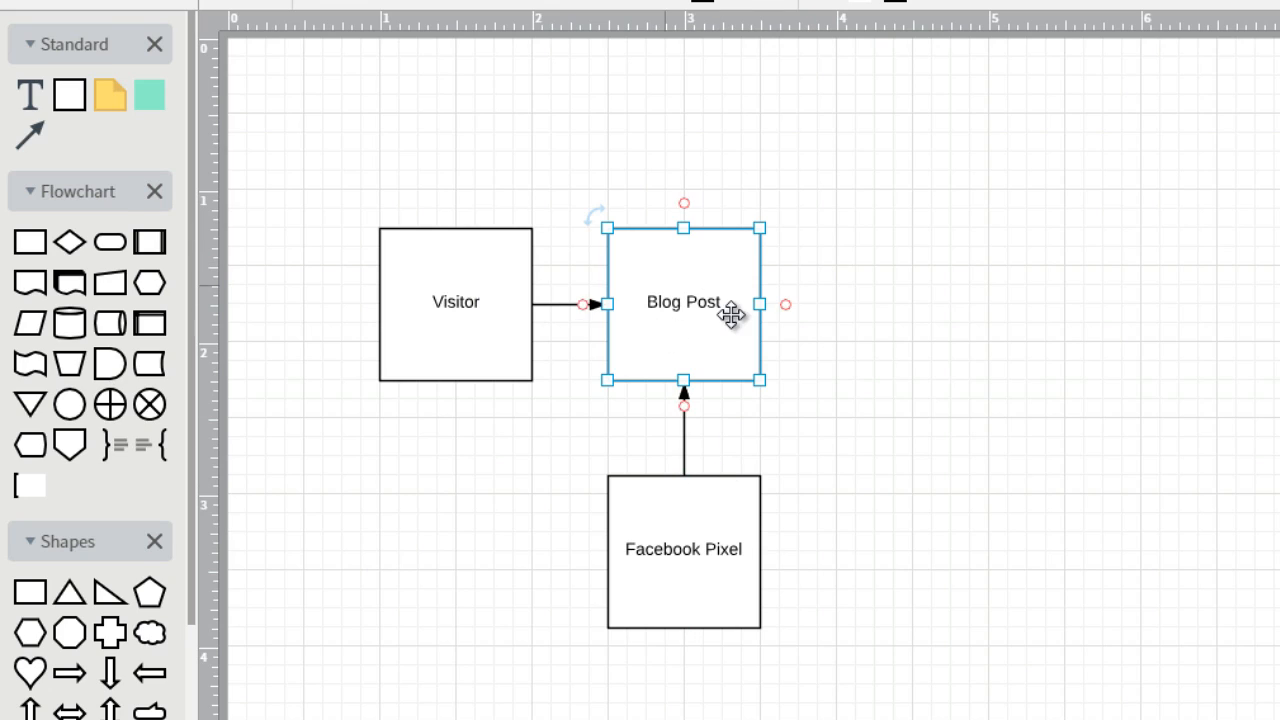
# Duplicate the Facebook Pixel box and place the copy to its right, aligned in the same row
pyautogui.click(710, 527)
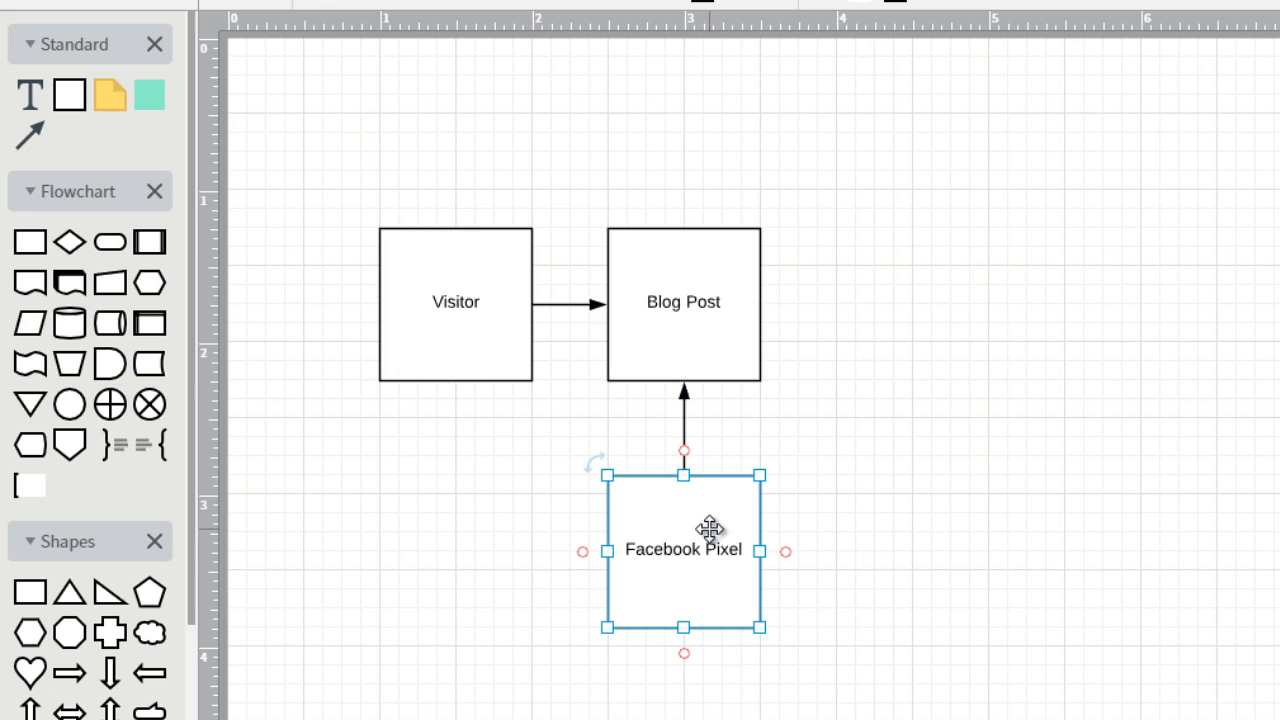
pyautogui.hotkey('ctrl', 'd')
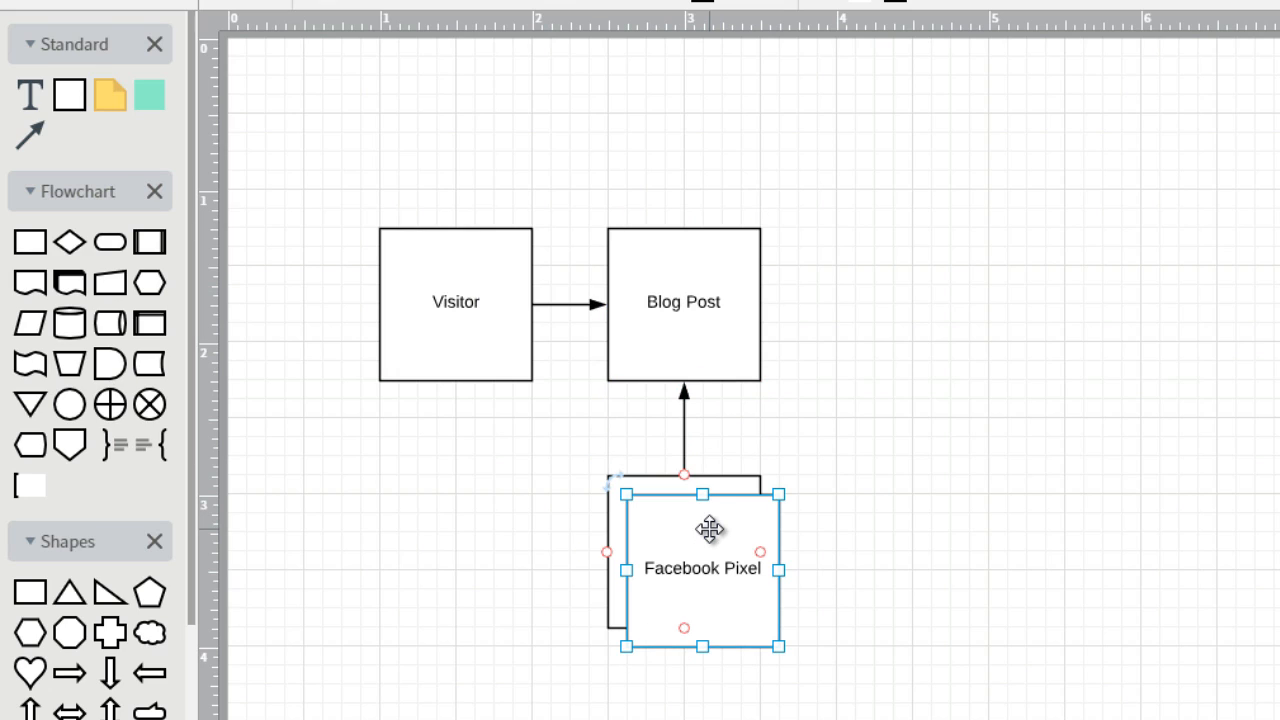
pyautogui.moveTo(710, 530); pyautogui.dragTo(929, 525)
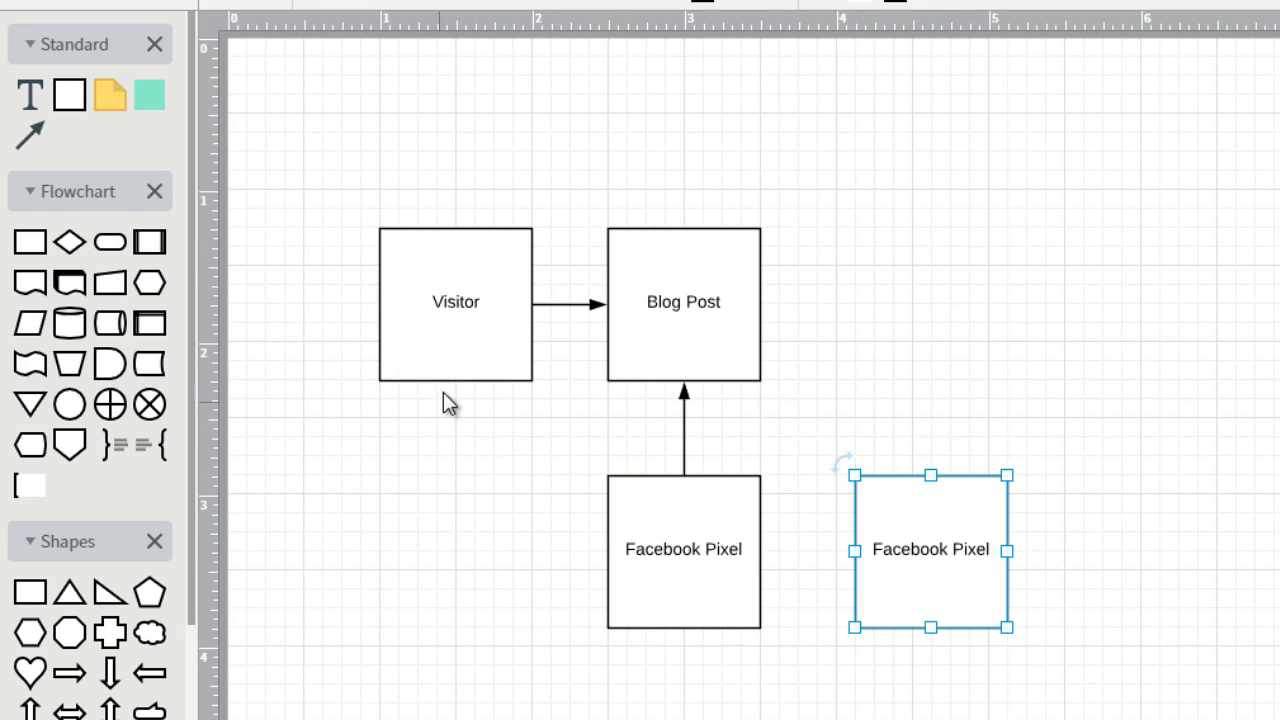
# Draw an arrow from the bottom of the Visitor box to the bottom of the copied box and relabel the copy "Custom Audience"
pyautogui.moveTo(453, 381); pyautogui.dragTo(930, 497)
pyautogui.doubleClick(921, 421)
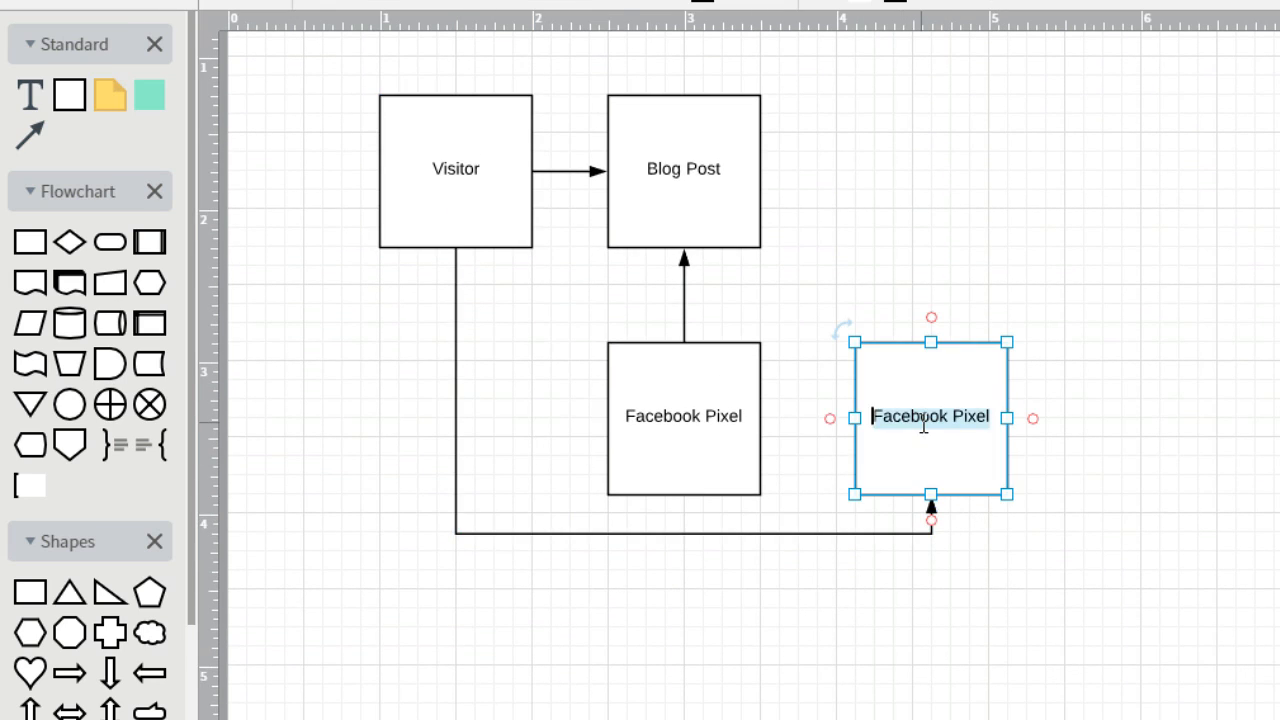
pyautogui.write('Custom Audience')
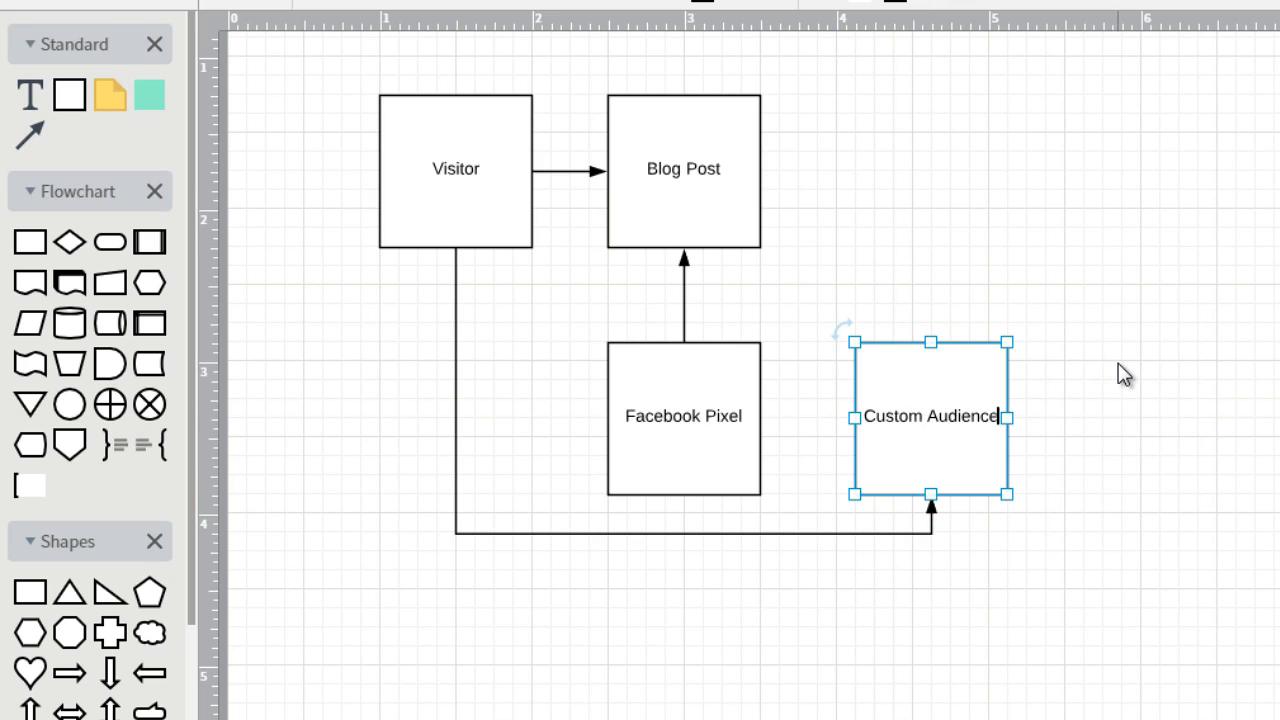
pyautogui.click(1061, 381)
# Place a copy of the Custom Audience box above it, level with Blog Post, and label the copy "Facebook Ad"
pyautogui.click(943, 418)
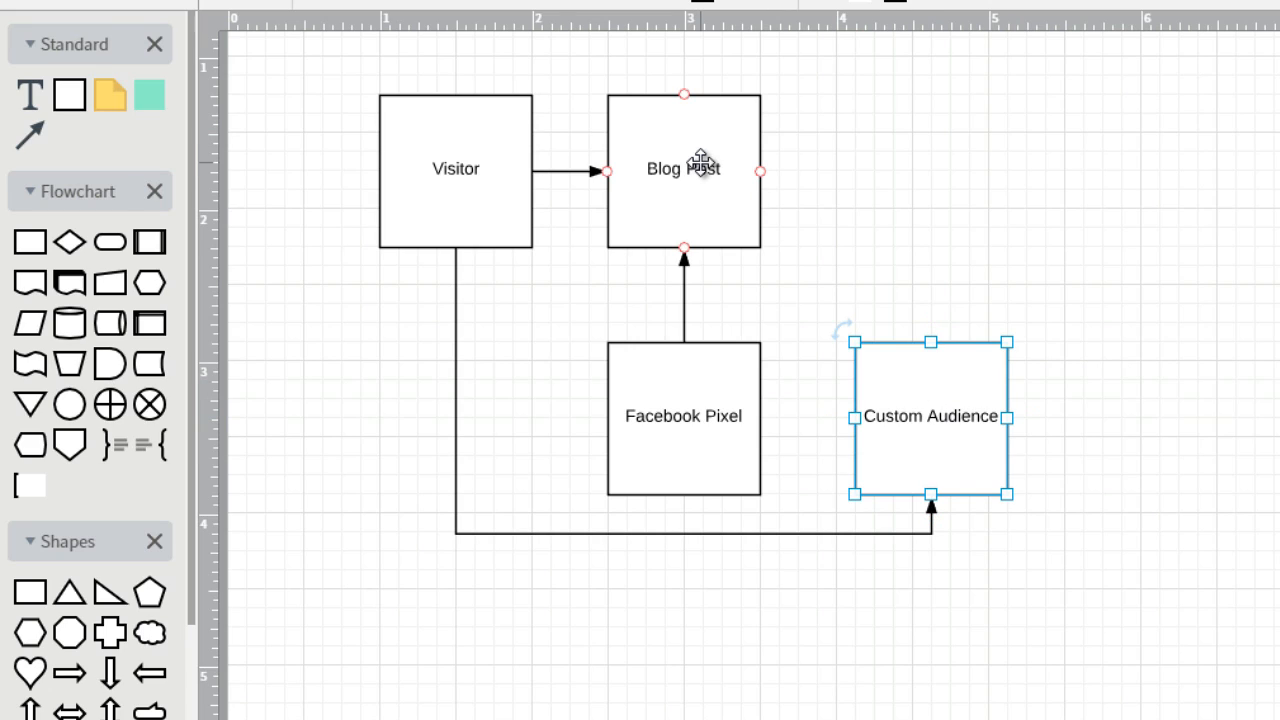
pyautogui.click(896, 376)
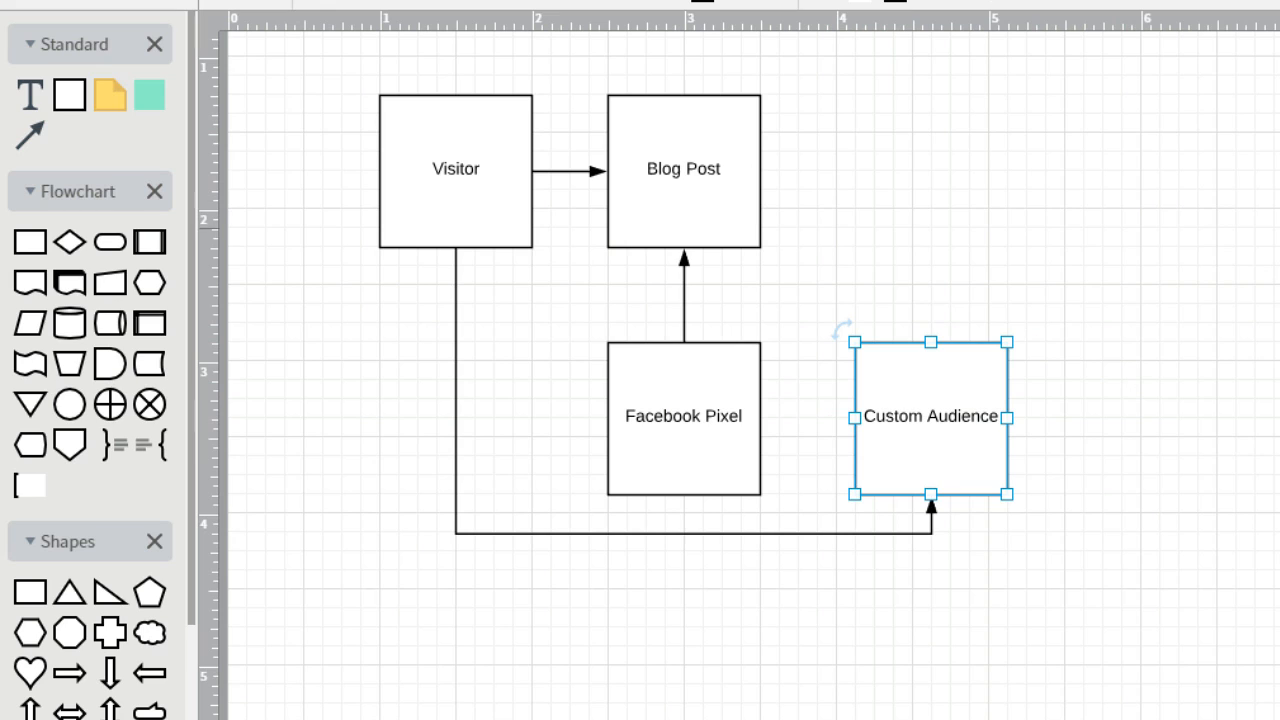
pyautogui.scroll(2, 750, 370)
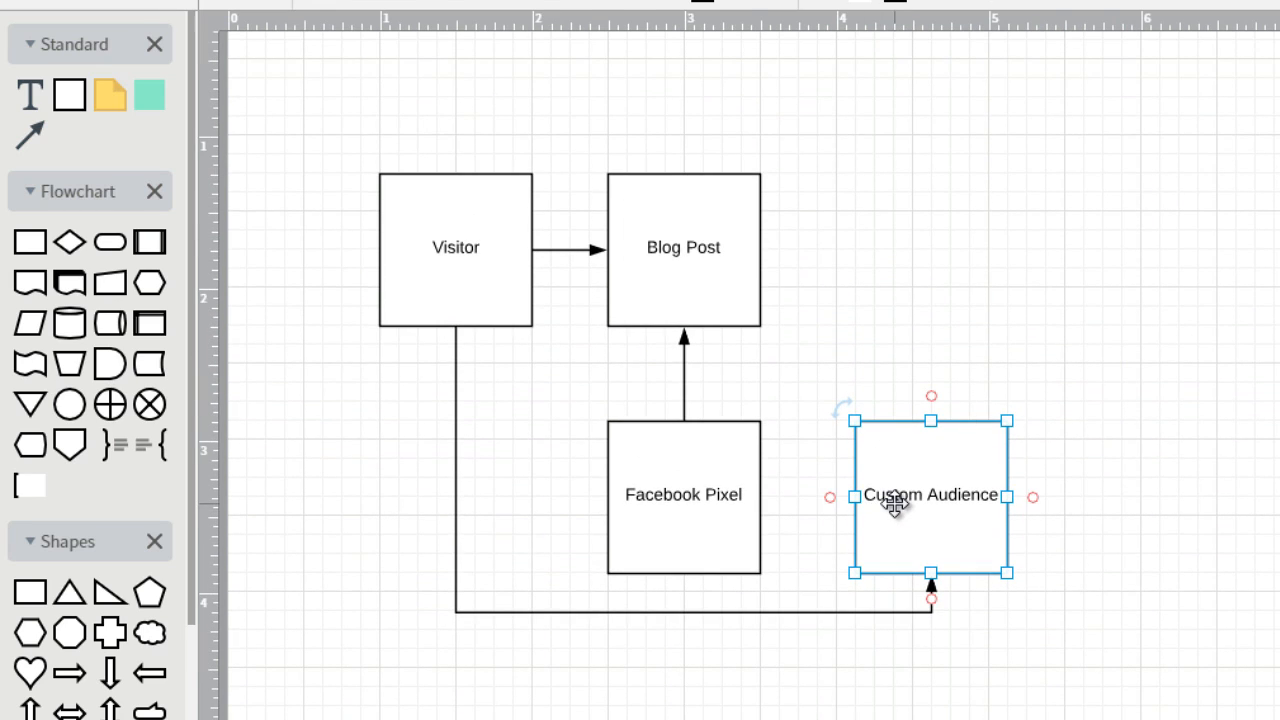
pyautogui.moveTo(893, 505); pyautogui.dragTo(942, 248)
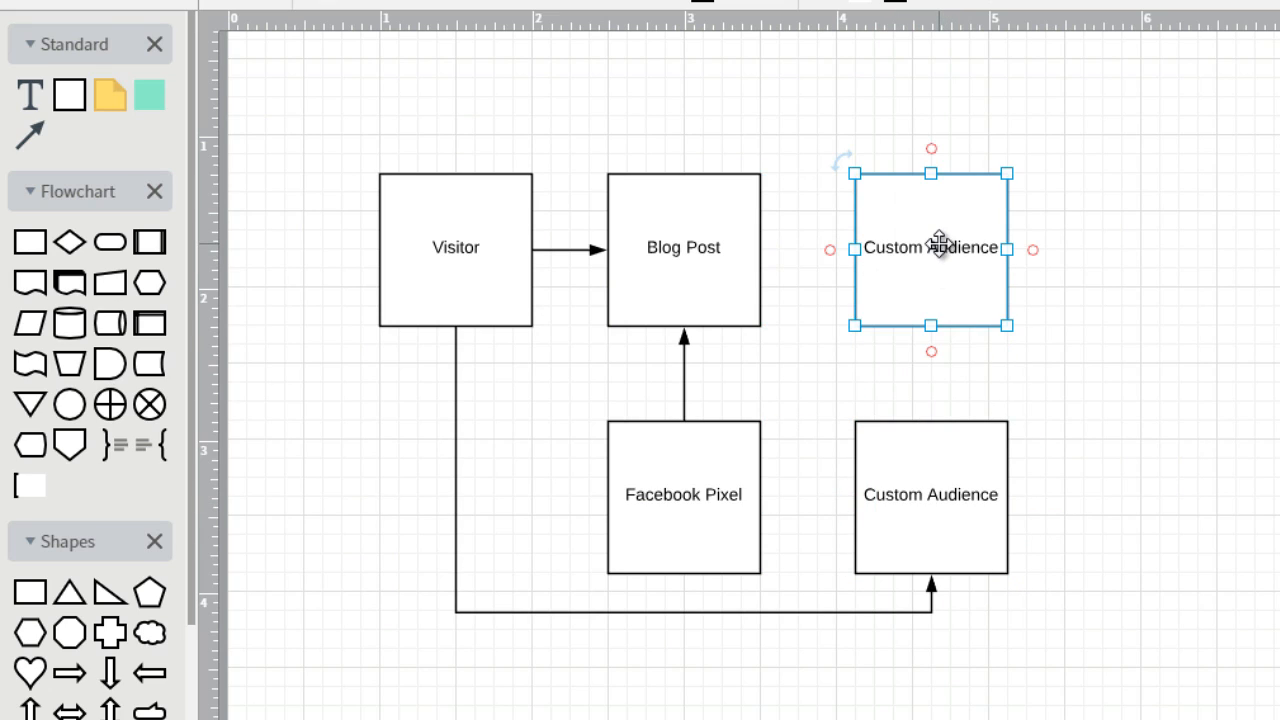
pyautogui.doubleClick(941, 252)
pyautogui.write('Fa')
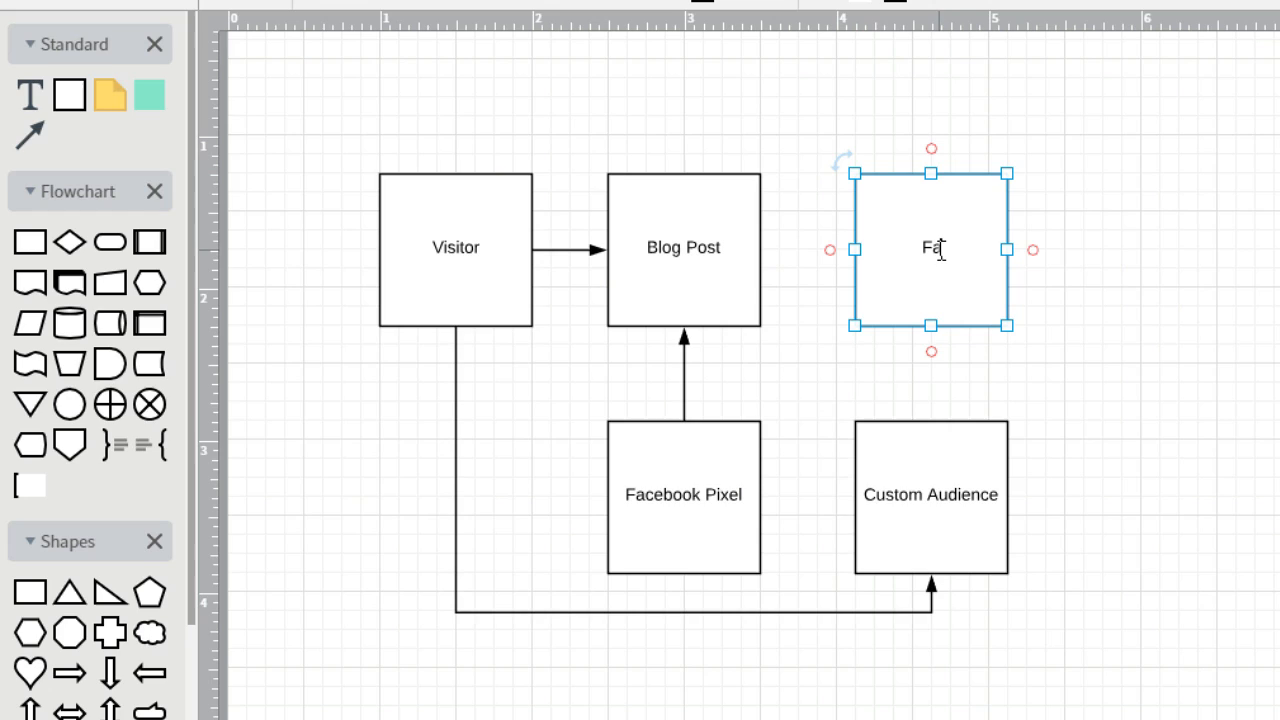
pyautogui.write('cebook Ad')
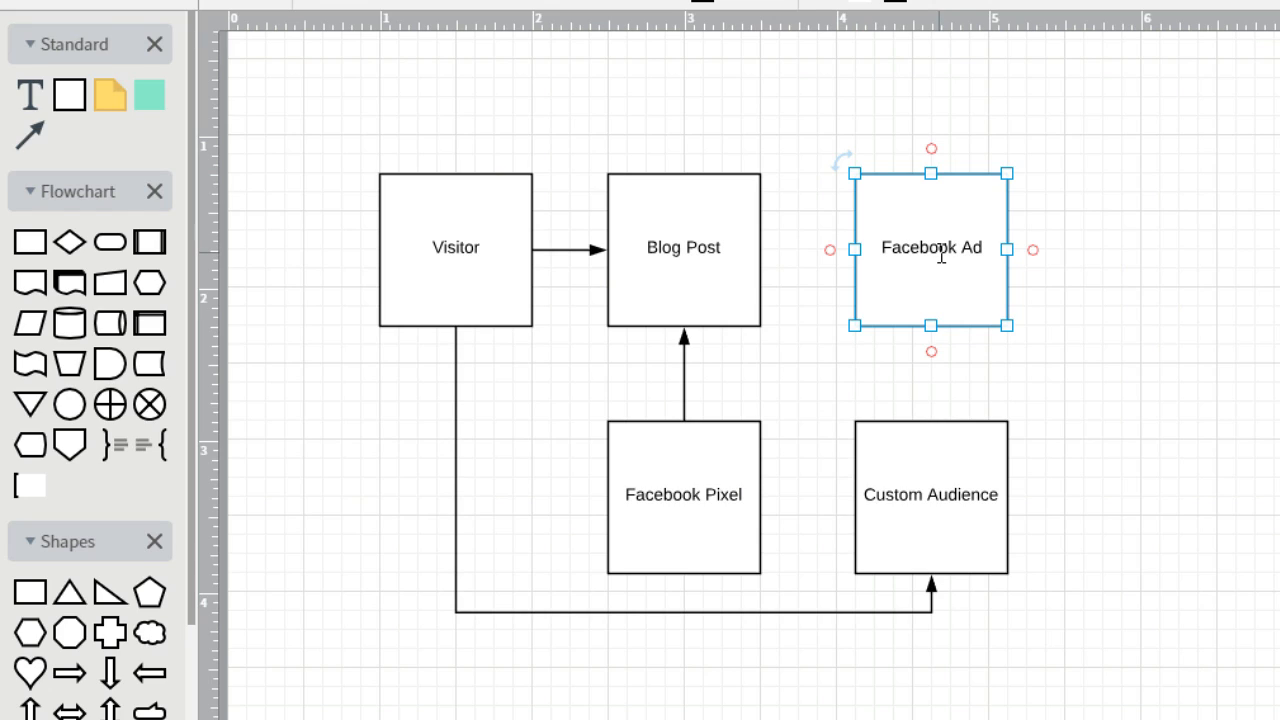
pyautogui.click(1114, 255)
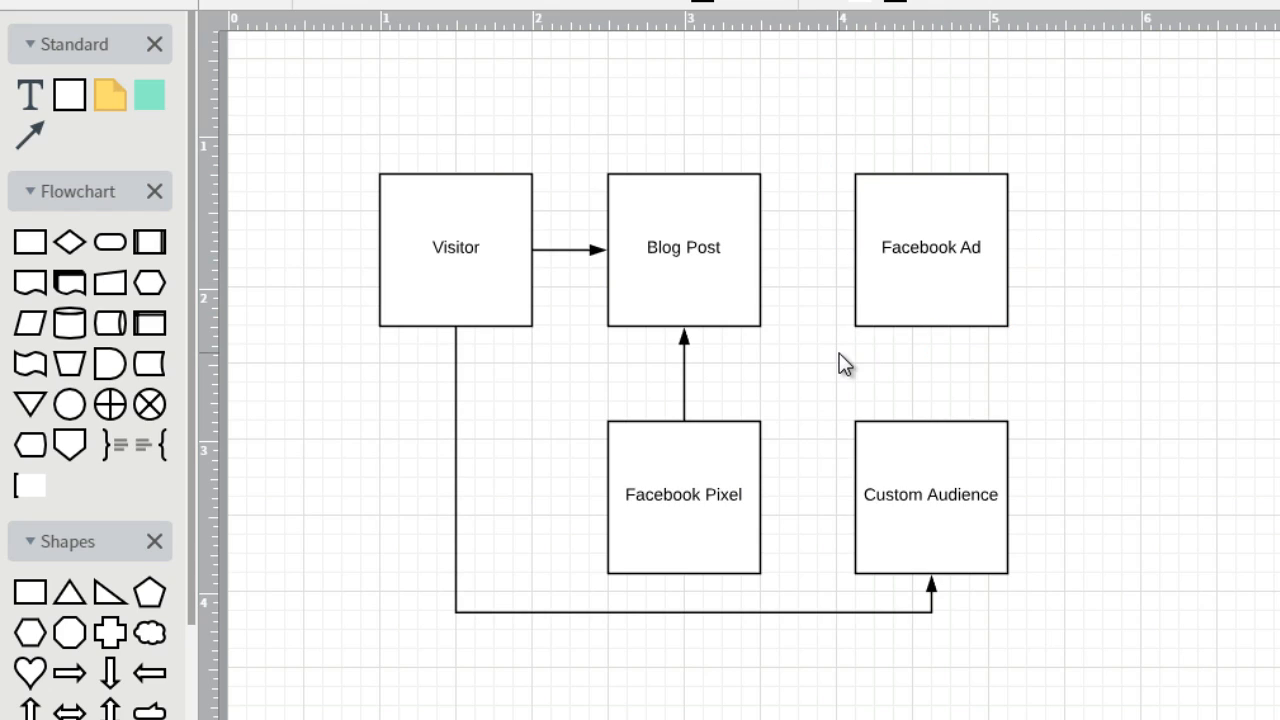
# Draw an arrow from the bottom of the Facebook Ad box to the top of the Custom Audience box
pyautogui.click(905, 453)
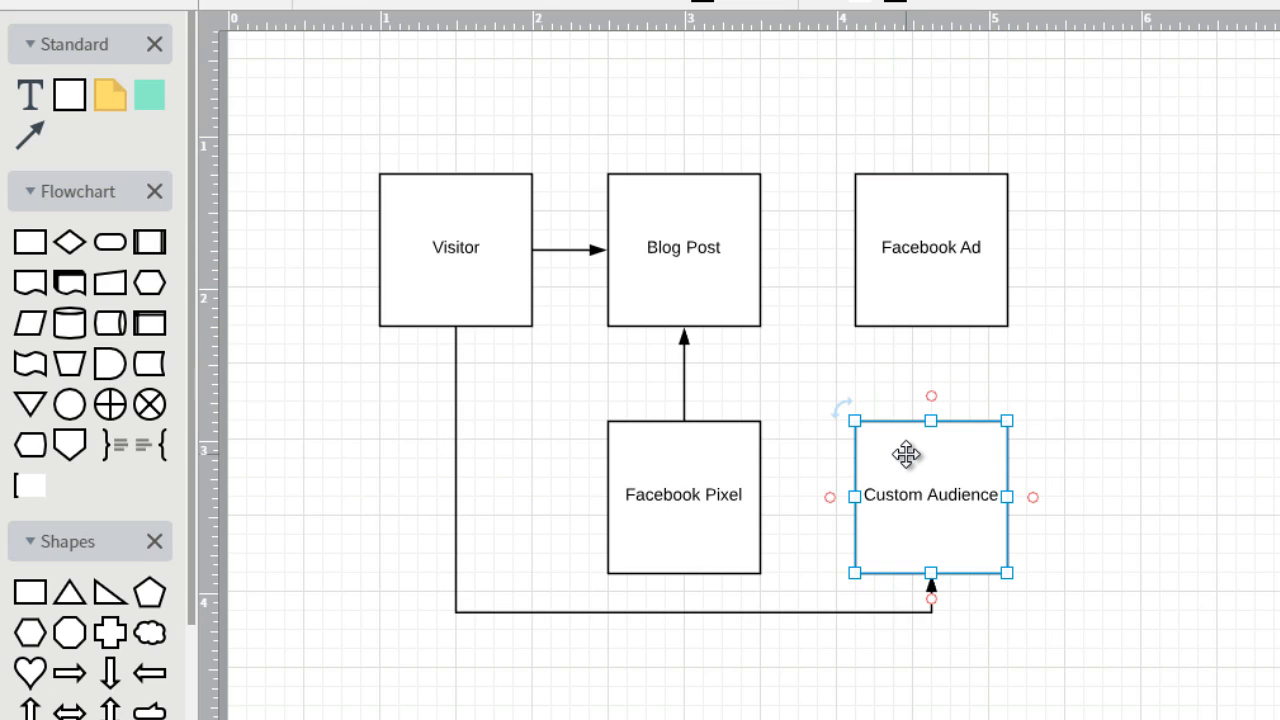
pyautogui.click(1052, 414)
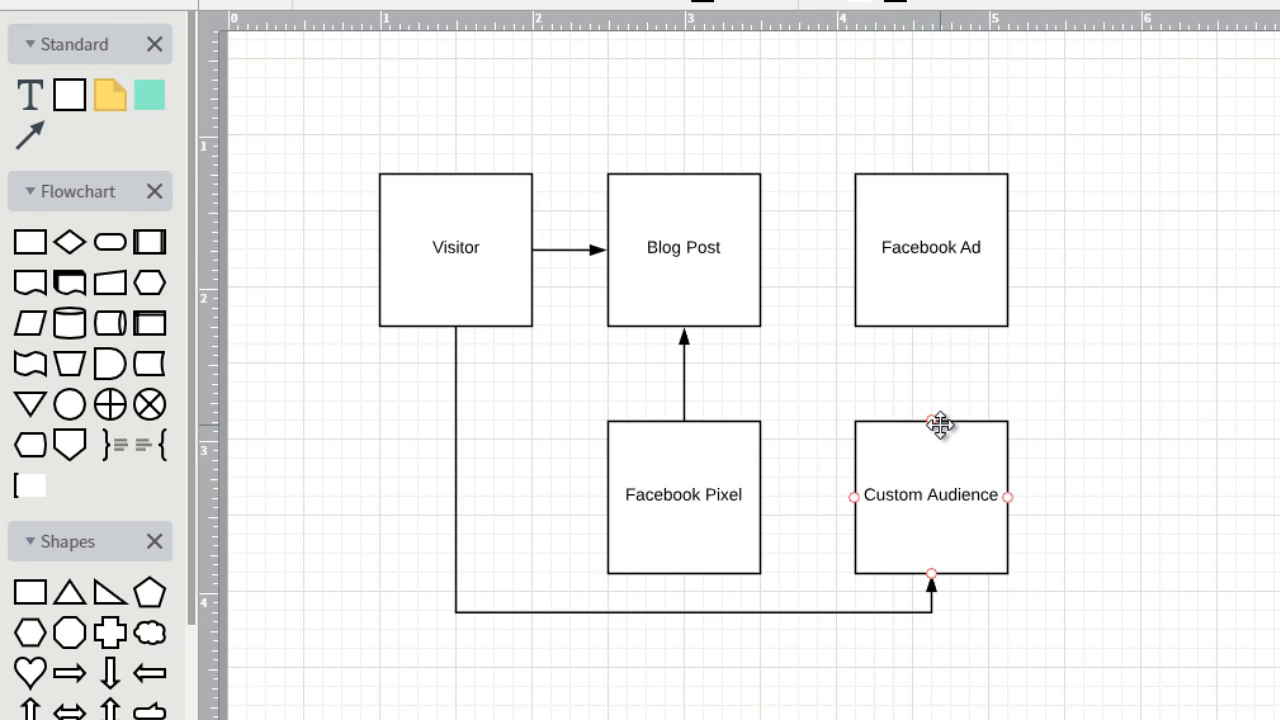
pyautogui.moveTo(931, 326); pyautogui.dragTo(936, 418)
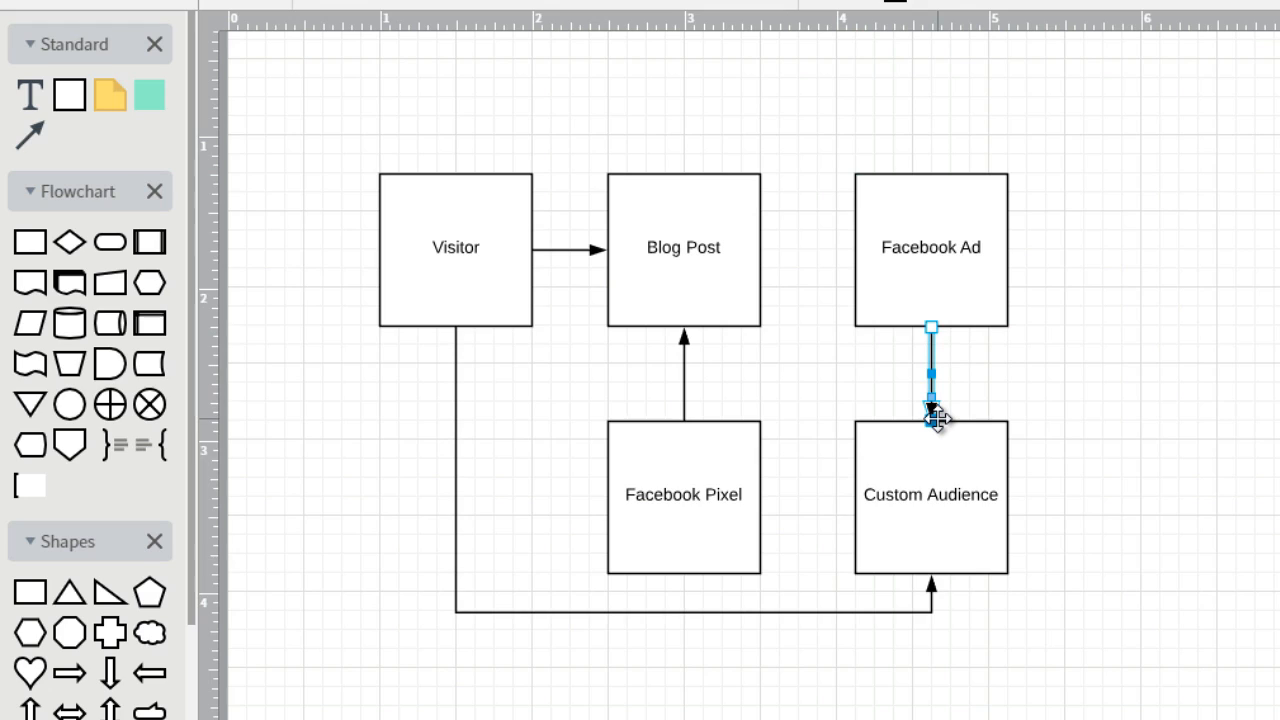
pyautogui.click(950, 298)
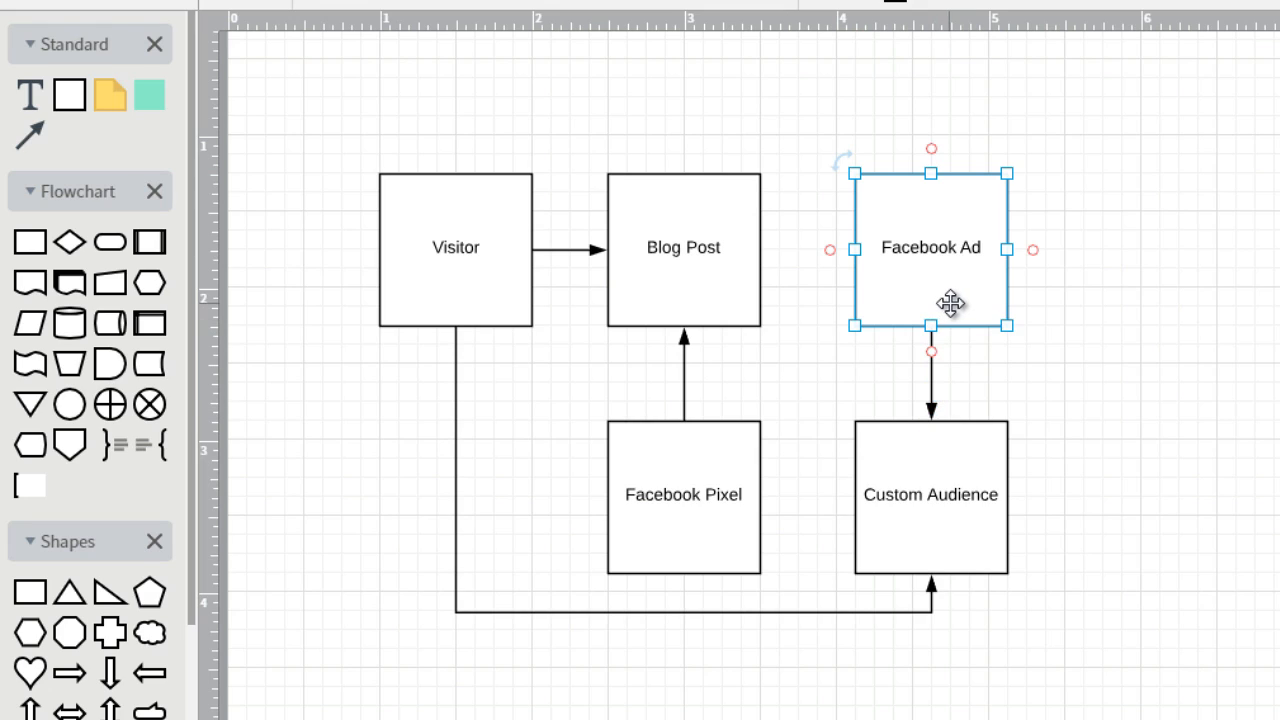
pyautogui.click(963, 480)
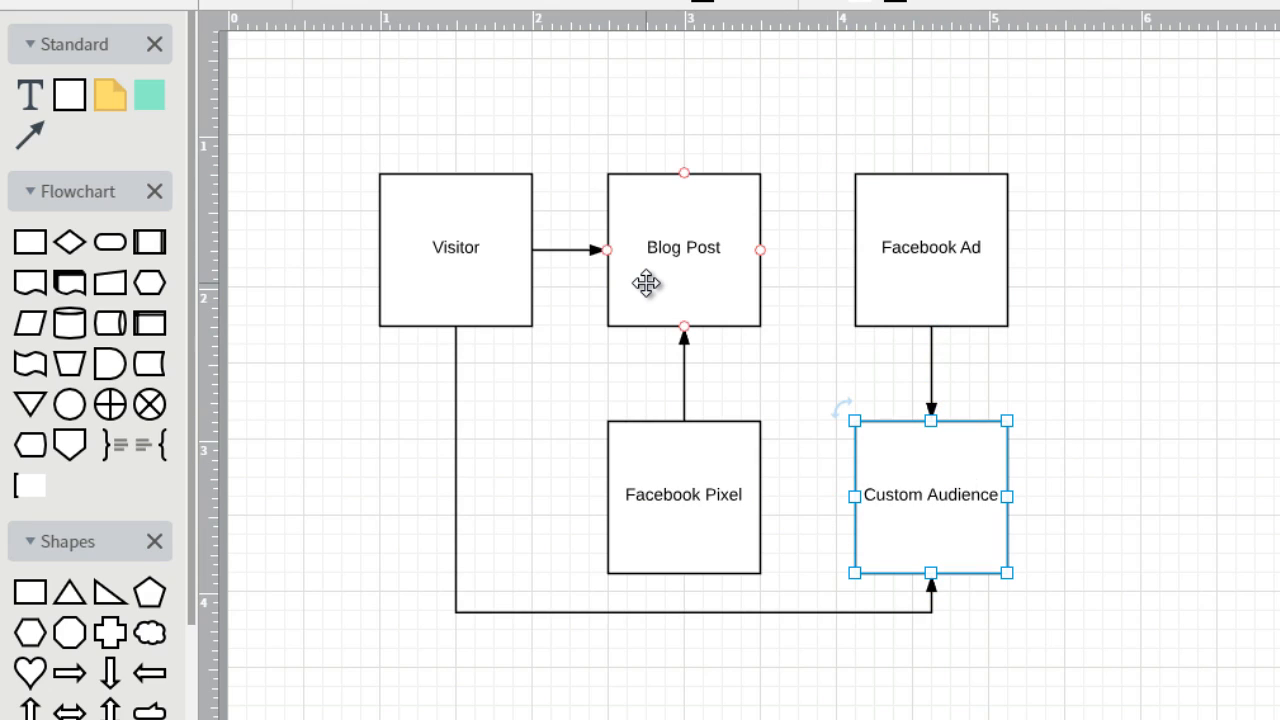
pyautogui.click(1054, 211)
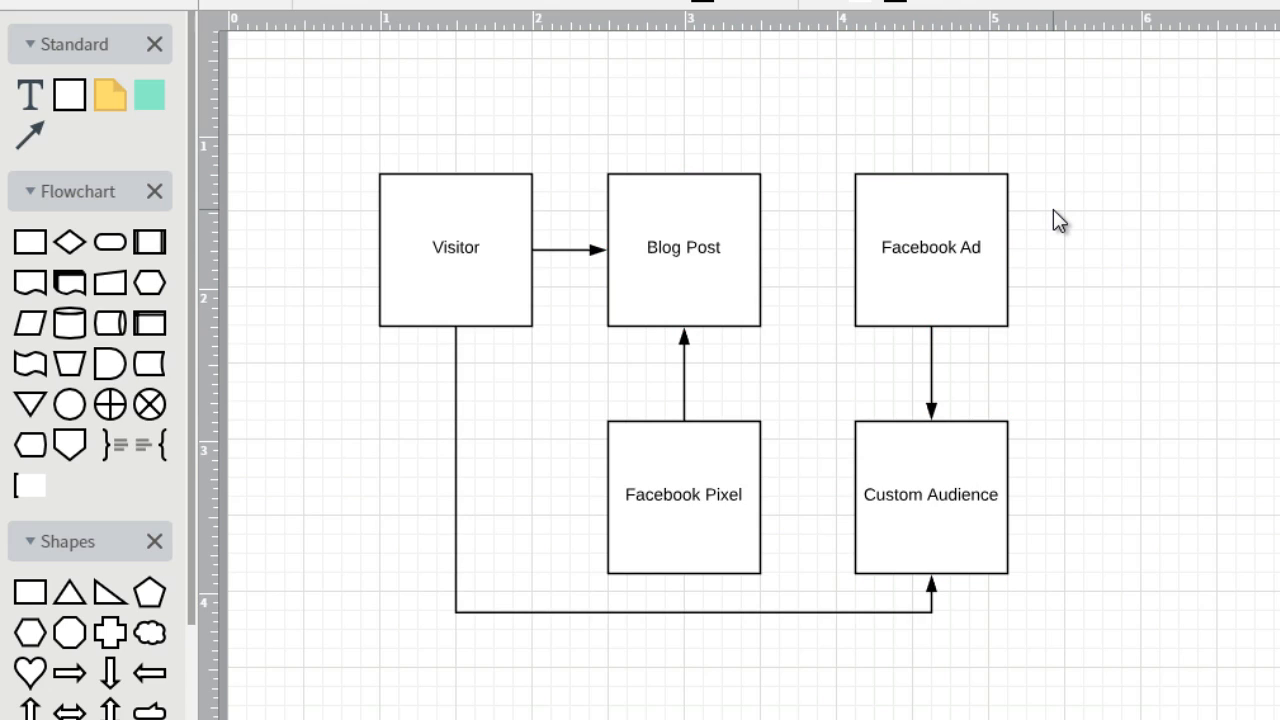
pyautogui.click(490, 275)
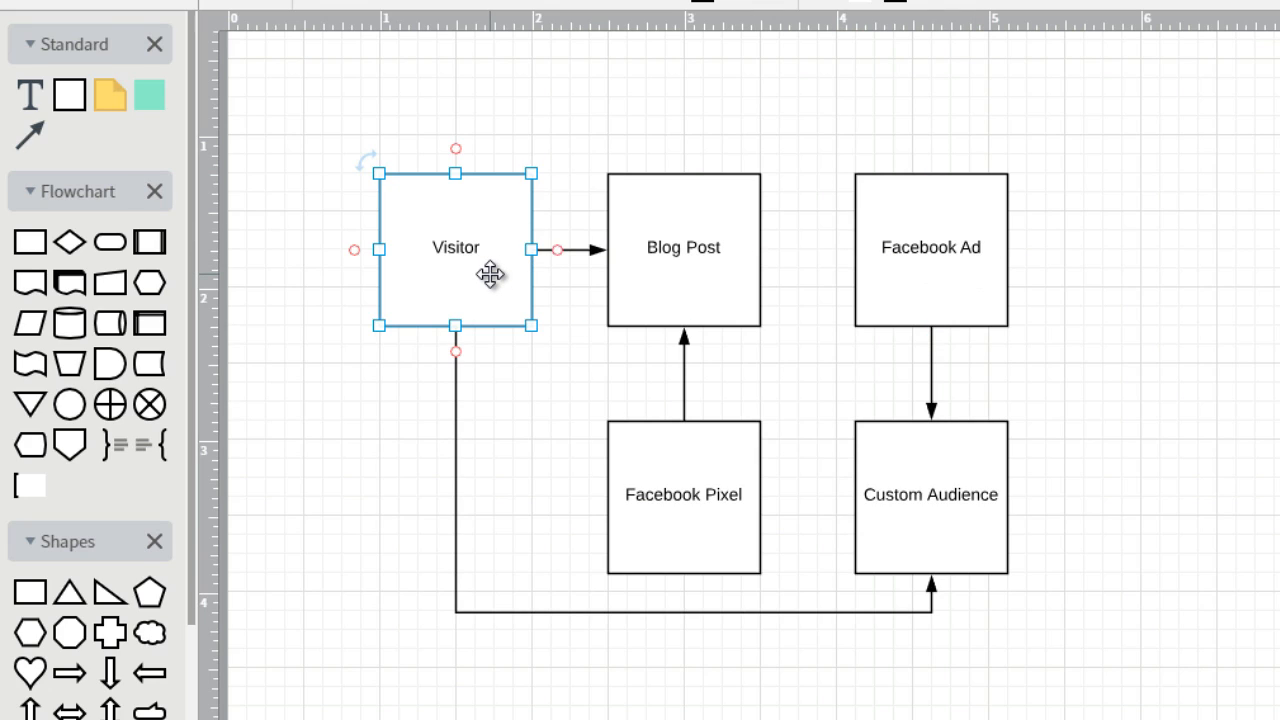
pyautogui.click(693, 256)
pyautogui.click(690, 451)
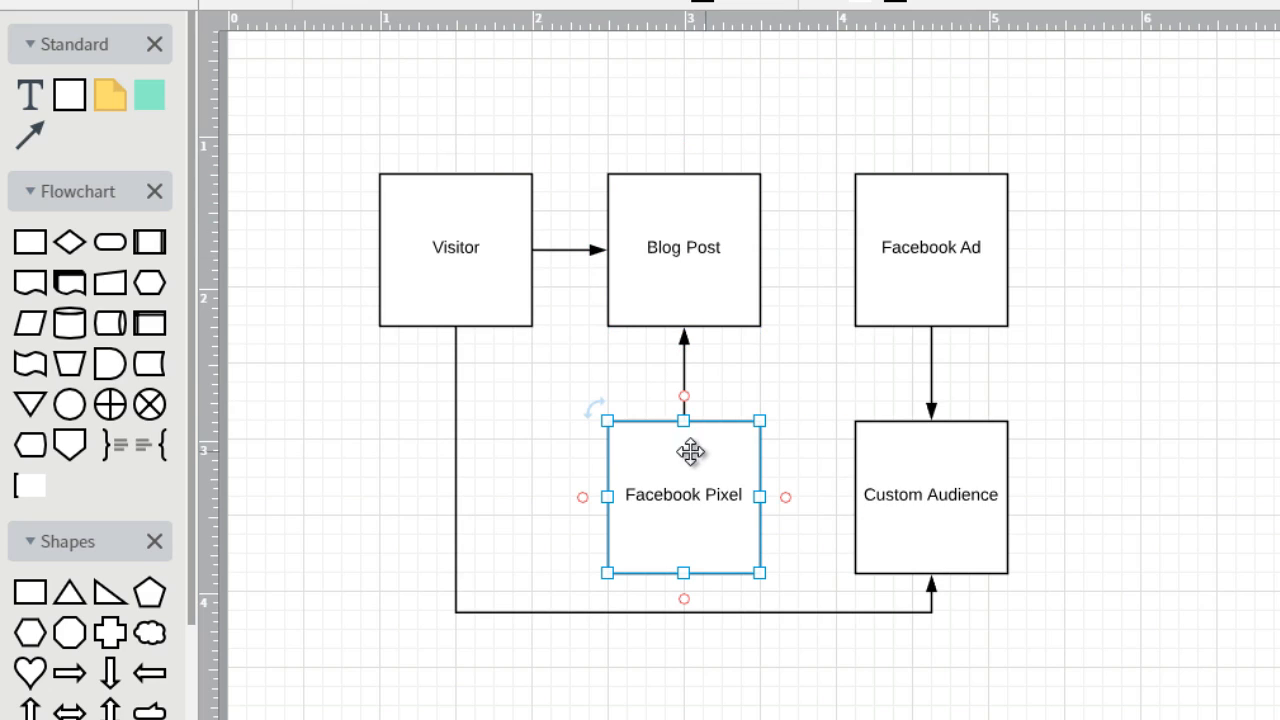
pyautogui.click(668, 224)
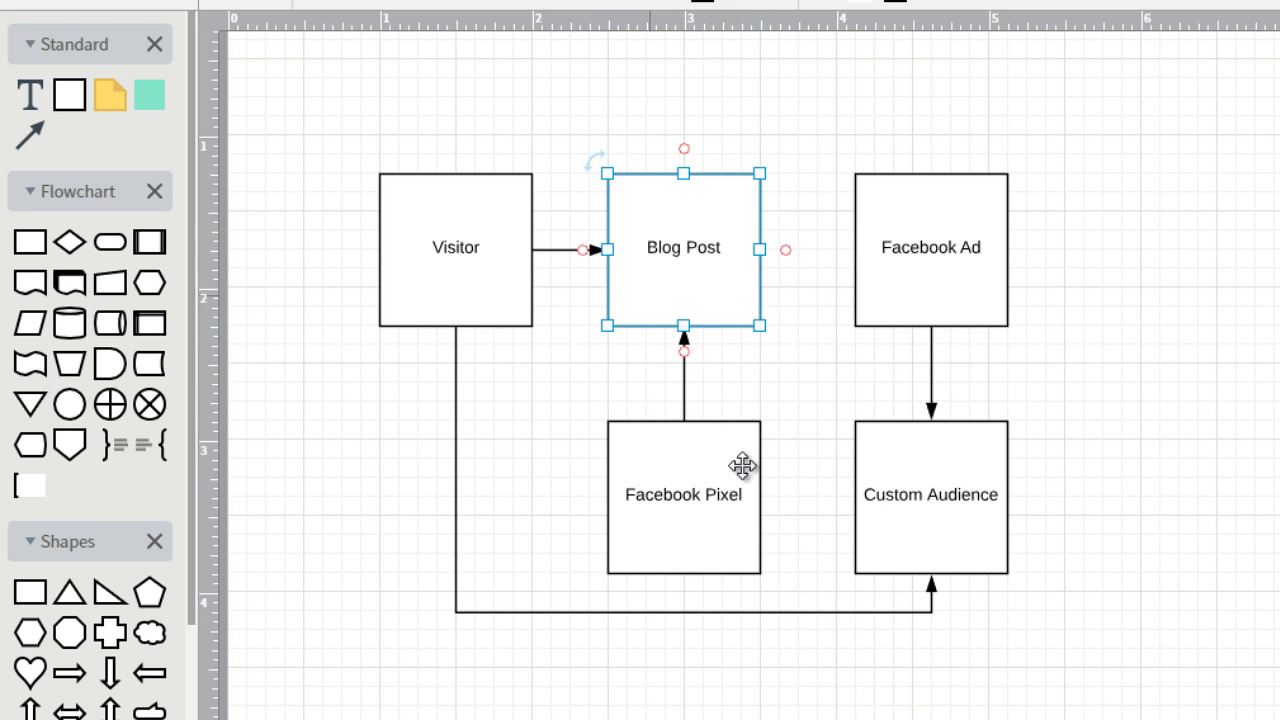
pyautogui.click(946, 487)
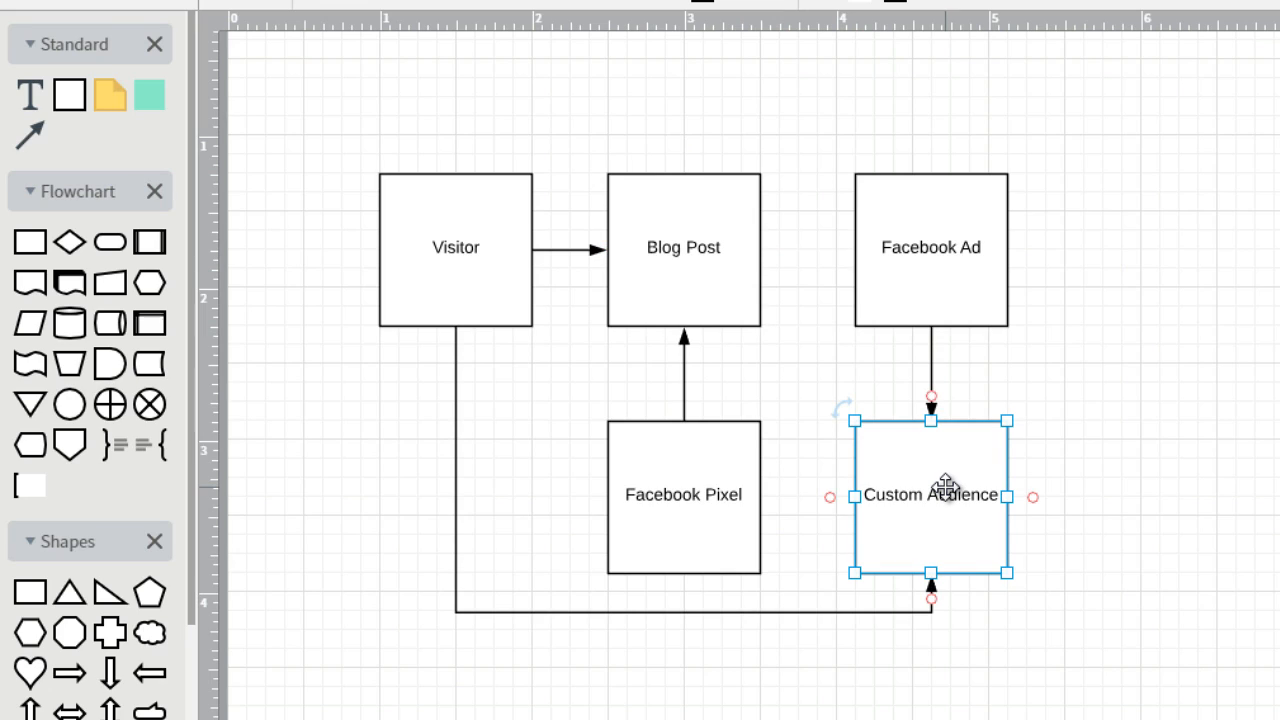
pyautogui.click(943, 288)
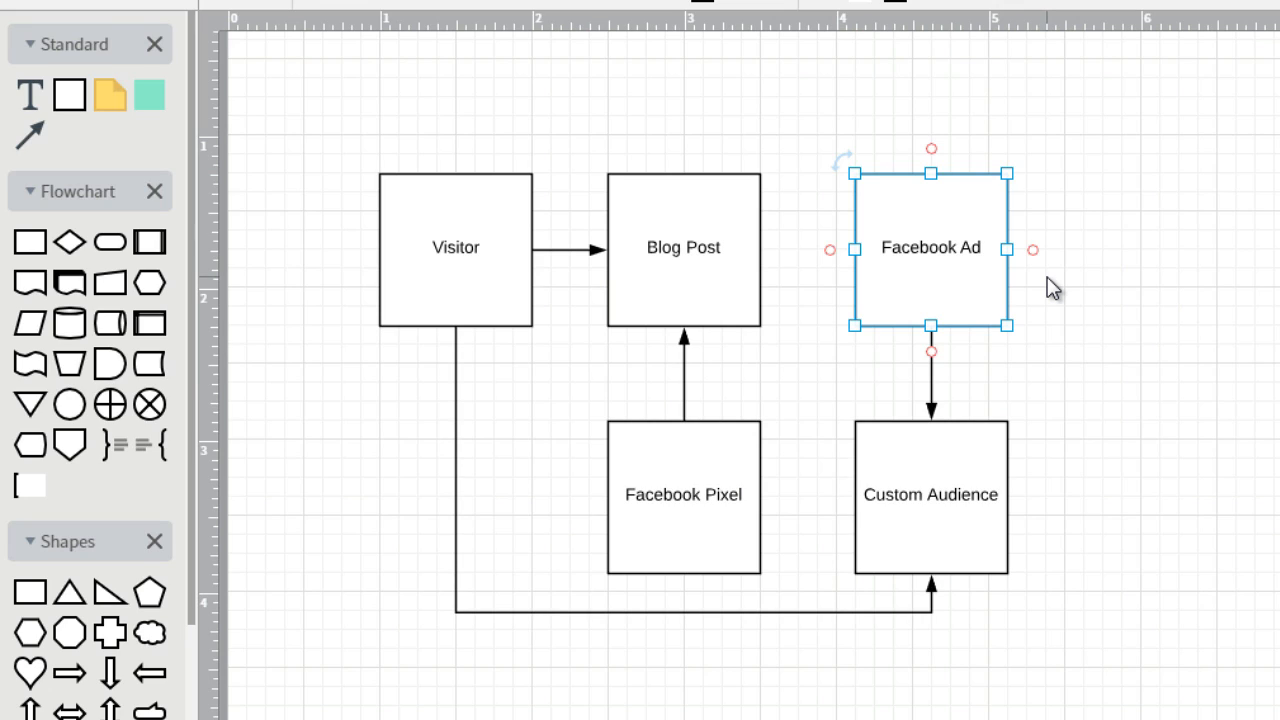
pyautogui.click(954, 480)
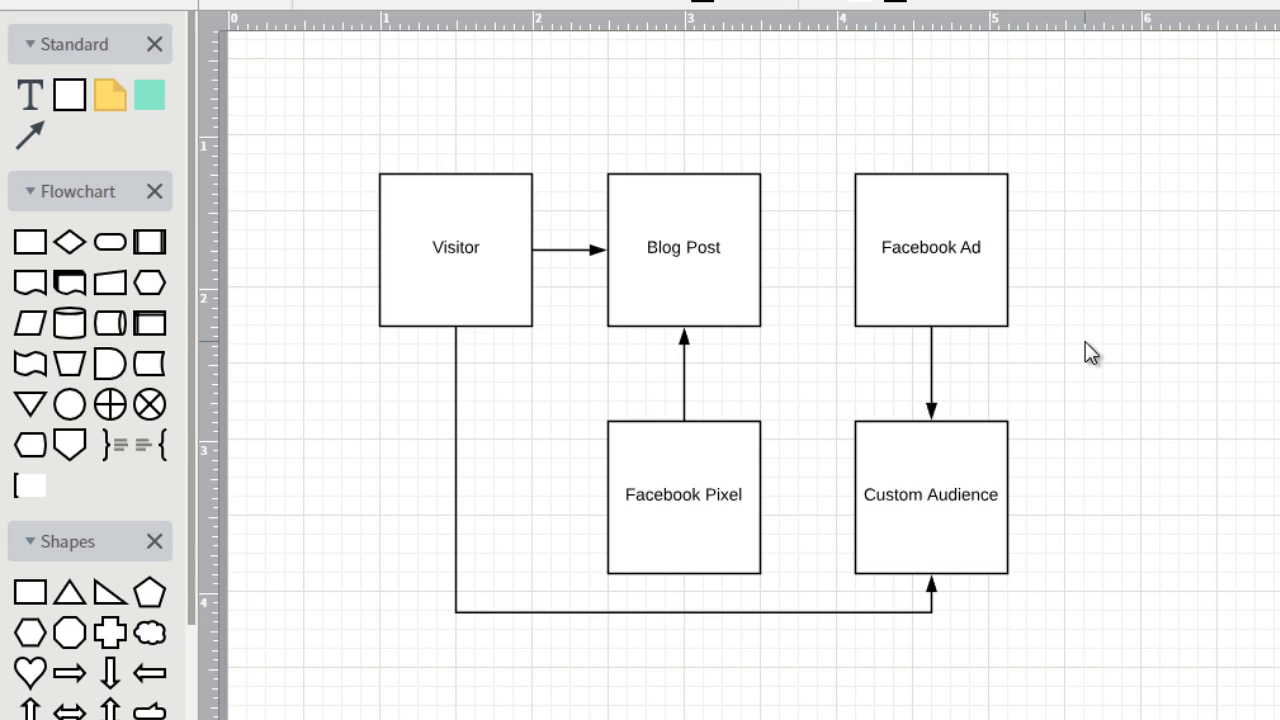
pyautogui.click(726, 471)
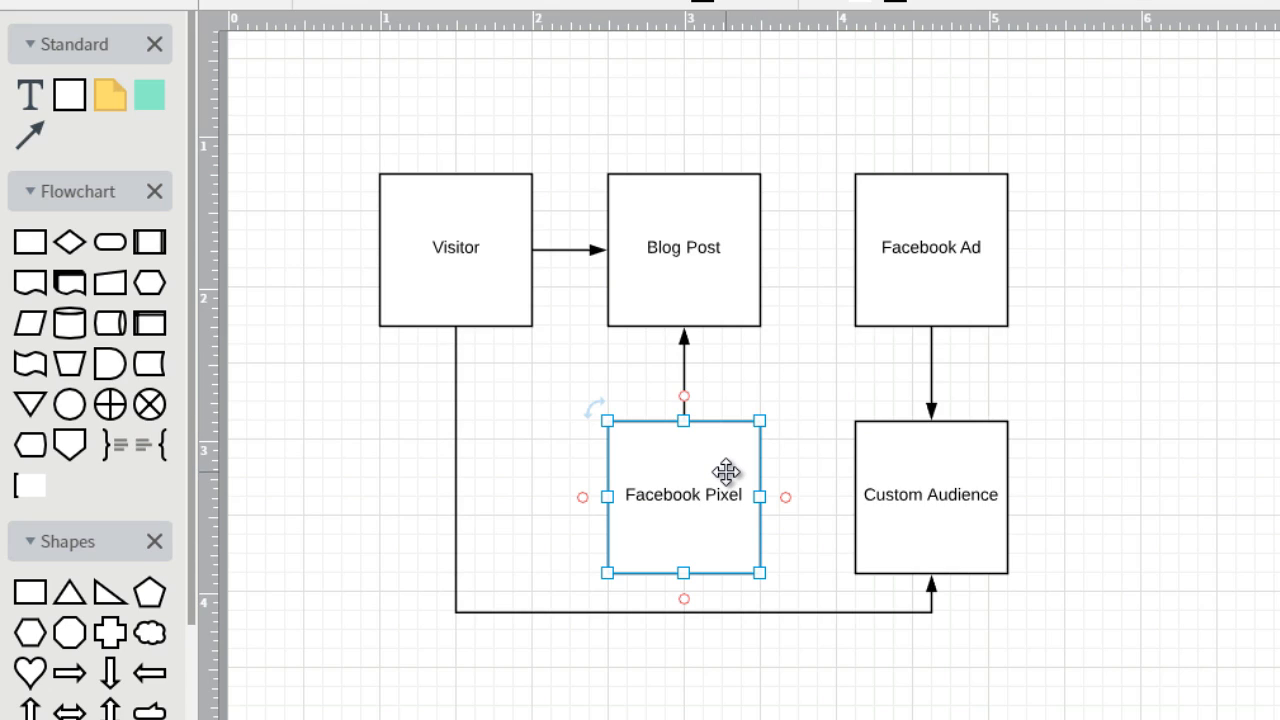
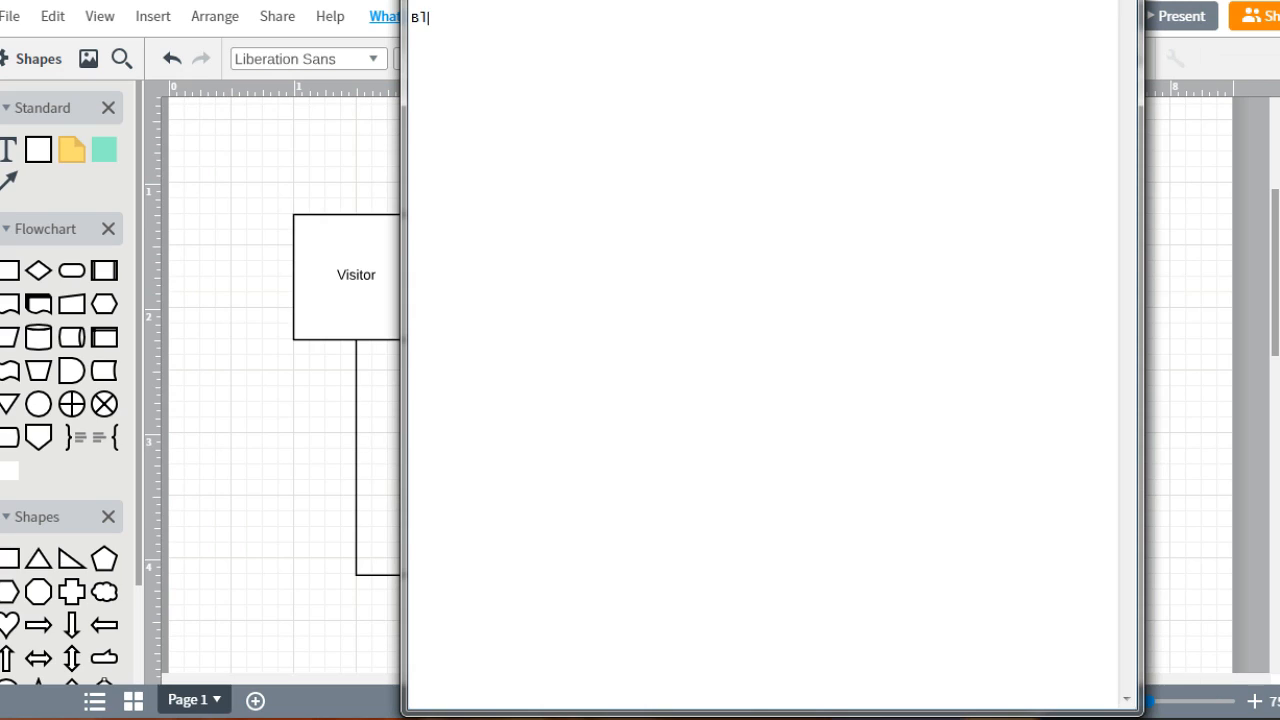
# List "Email Opt In" and "Sale" on separate lines below "Blog Post" in the text notes
pyautogui.press('Return')
pyautogui.write('Email Opt In')
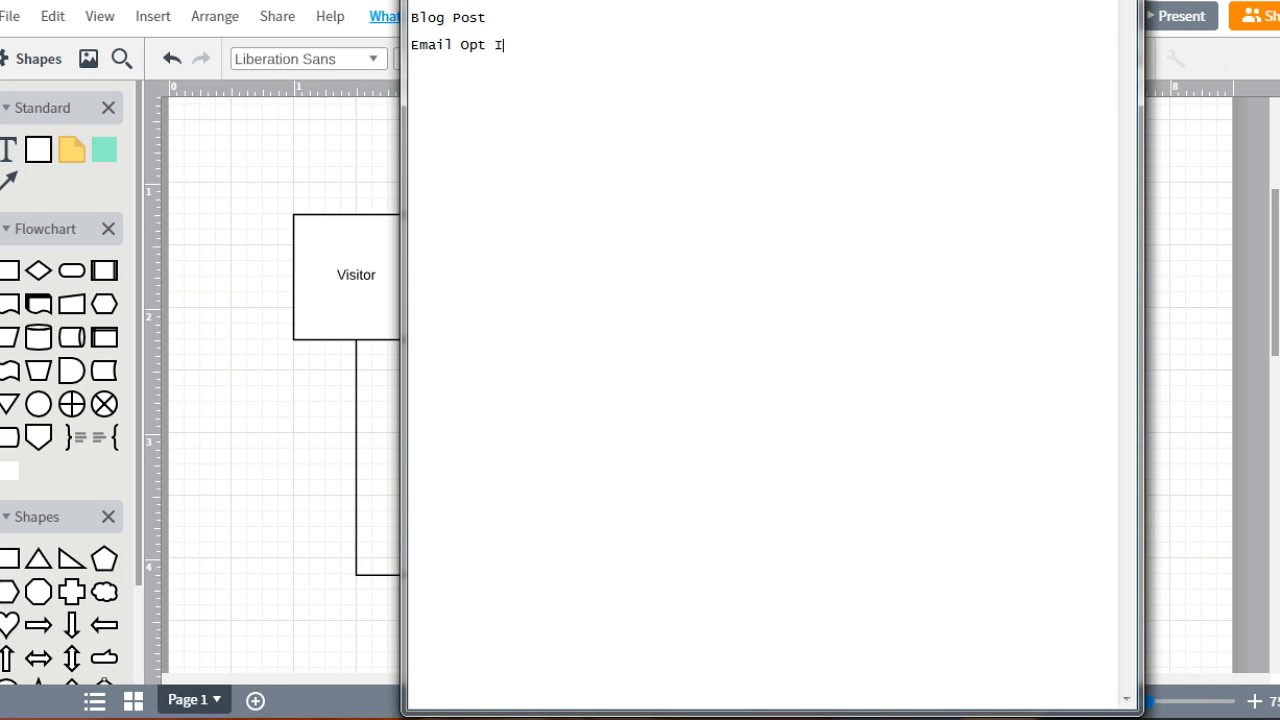
pyautogui.press('Return')
pyautogui.write('Sale')
pyautogui.press('Return')
pyautogui.write('Bra')
pyautogui.press('BackSpace')
pyautogui.press('BackSpace')
pyautogui.press('BackSpace')
# Append "- Branding" to the Blog Post line and add a "Form" line below Sale
pyautogui.press('Up')
pyautogui.press('Up')
pyautogui.press('Up')
pyautogui.write('- Branding')
pyautogui.press('Left')
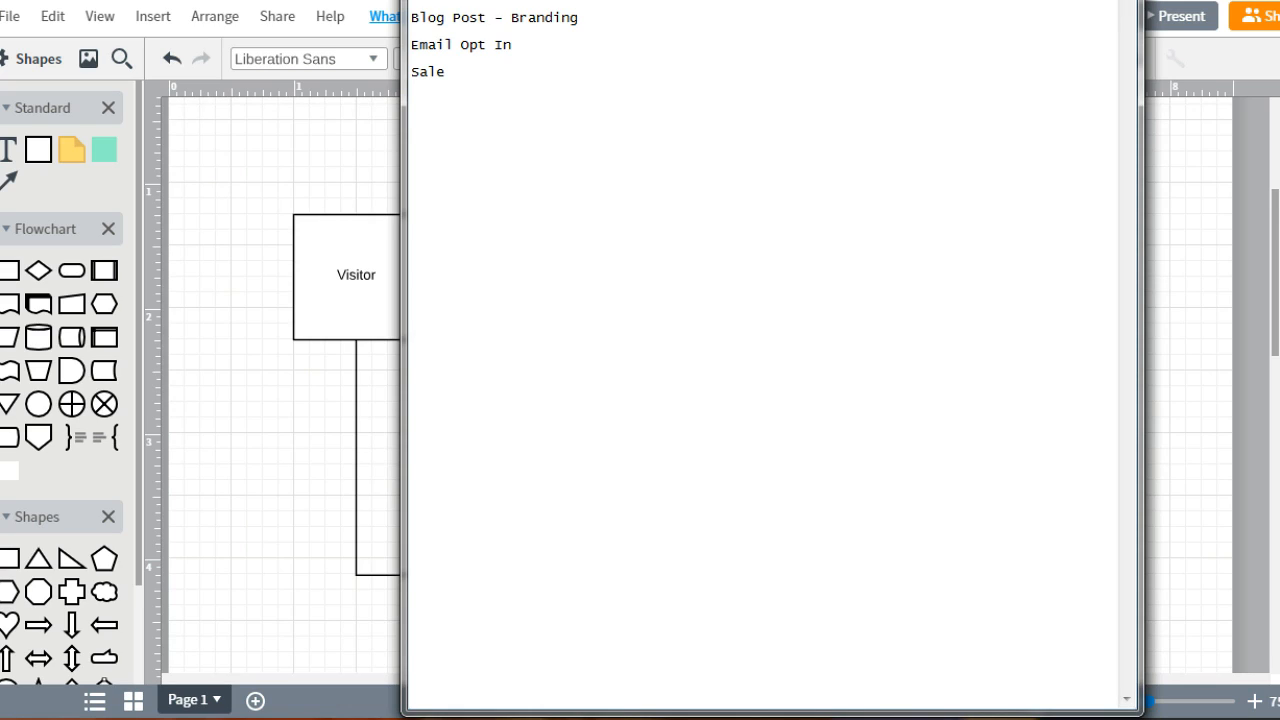
pyautogui.click(412, 99)
pyautogui.write('Form')
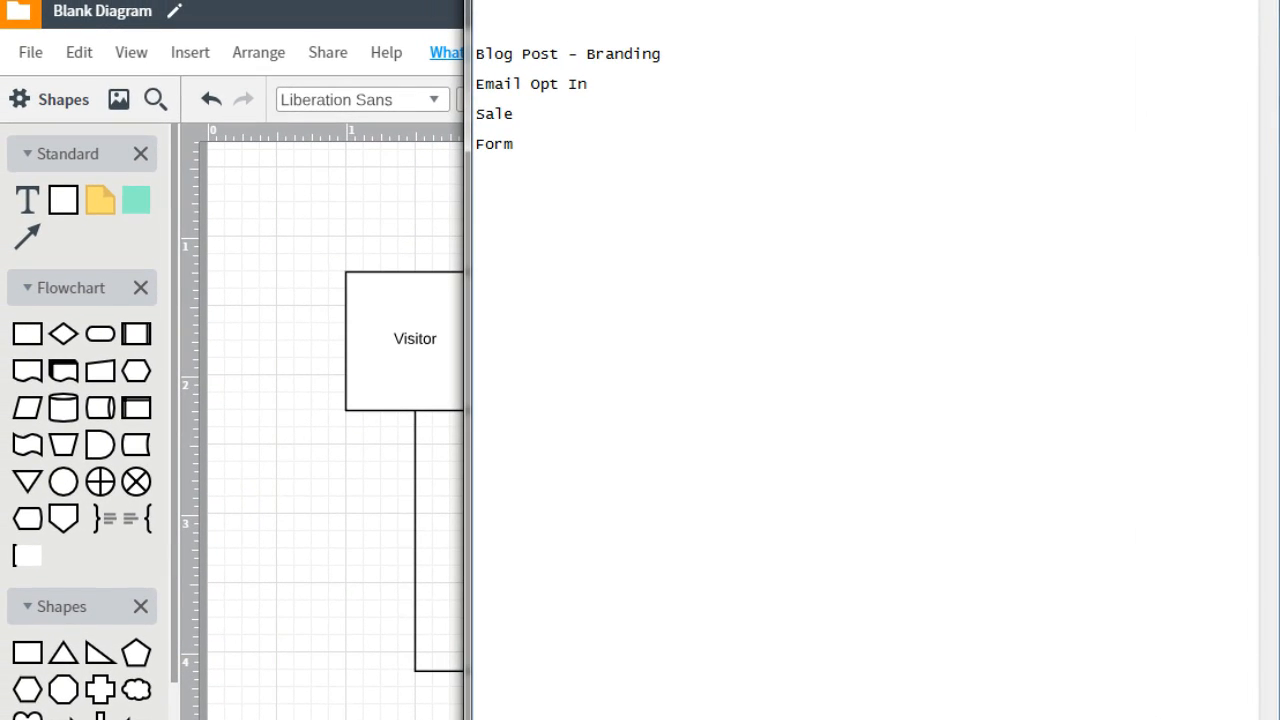
# Append "(goal = get an email address)" to the Email Opt In line
pyautogui.write('(goal = get an email ')
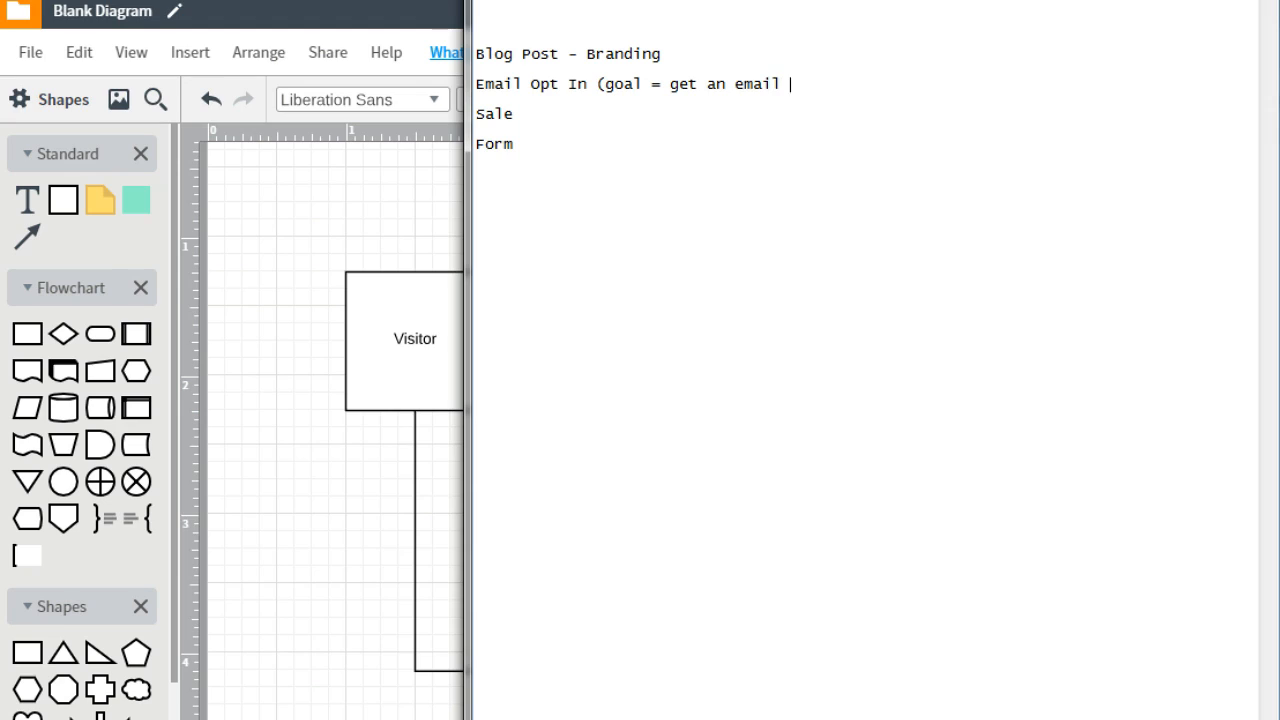
pyautogui.write('address)')
# Append "(goal = get someone to buy)" to the Sale line
pyautogui.press('Down')
pyautogui.press('Down')
pyautogui.press('Down')
pyautogui.press('Up')
pyautogui.write('(goa')
pyautogui.write('l = g')
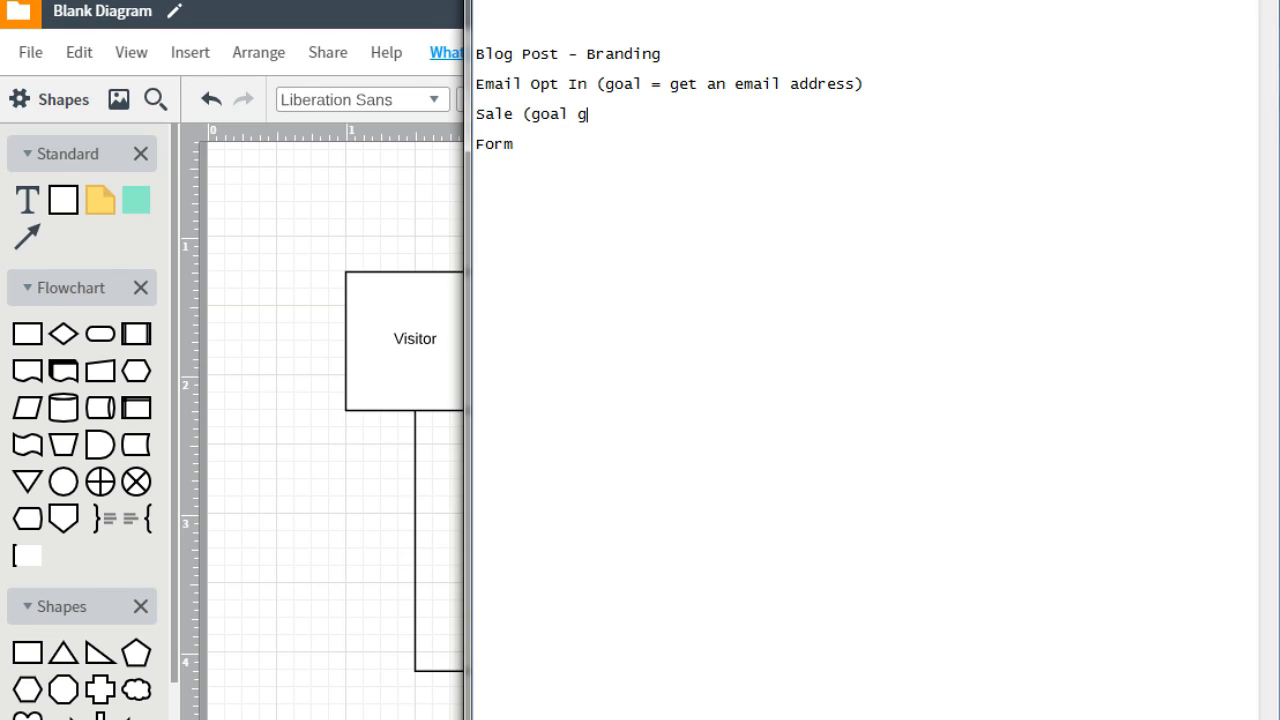
pyautogui.press('BackSpace')
pyautogui.write('= get')
pyautogui.write('smo')
pyautogui.press('BackSpace')
pyautogui.press('BackSpace')
pyautogui.write('ma')
pyautogui.press('BackSpace')
pyautogui.press('BackSpace')
pyautogui.write('omeone t')
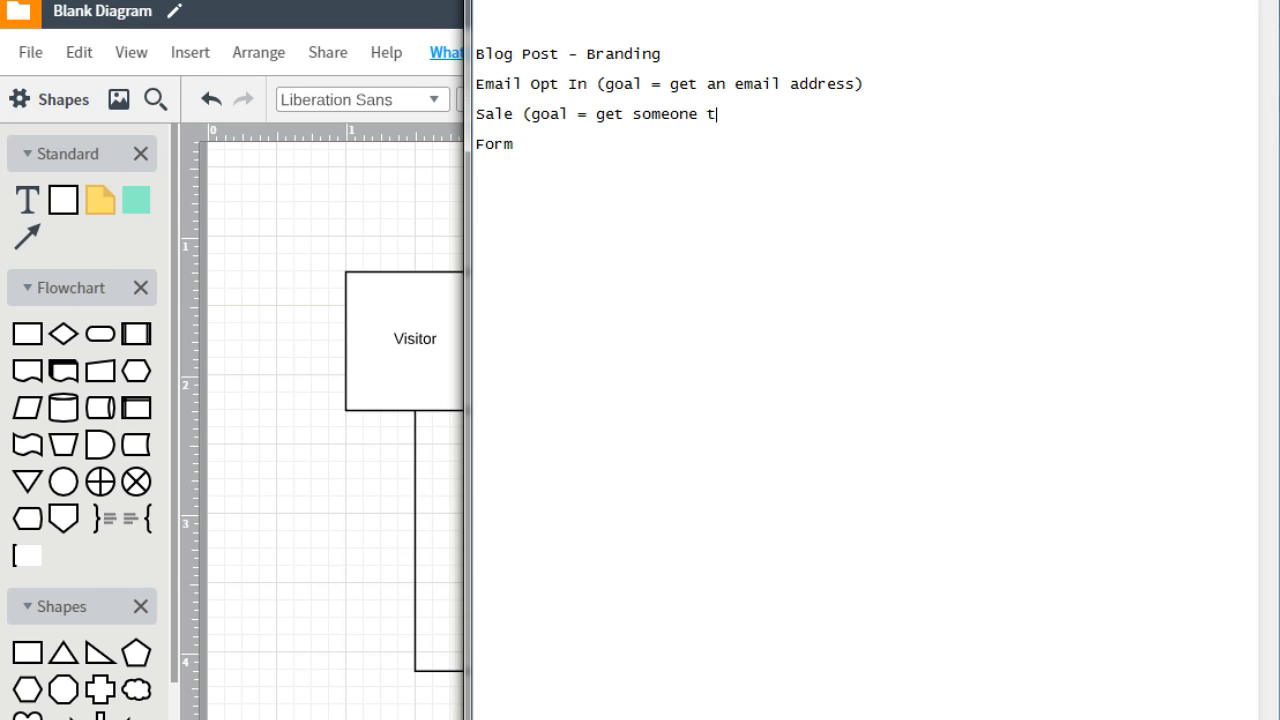
pyautogui.write('o buy)')
# Append "(goal = fill out the form)" to the Form line
pyautogui.press('Down')
pyautogui.press('Down')
pyautogui.press('End')
pyautogui.write('(goal = f')
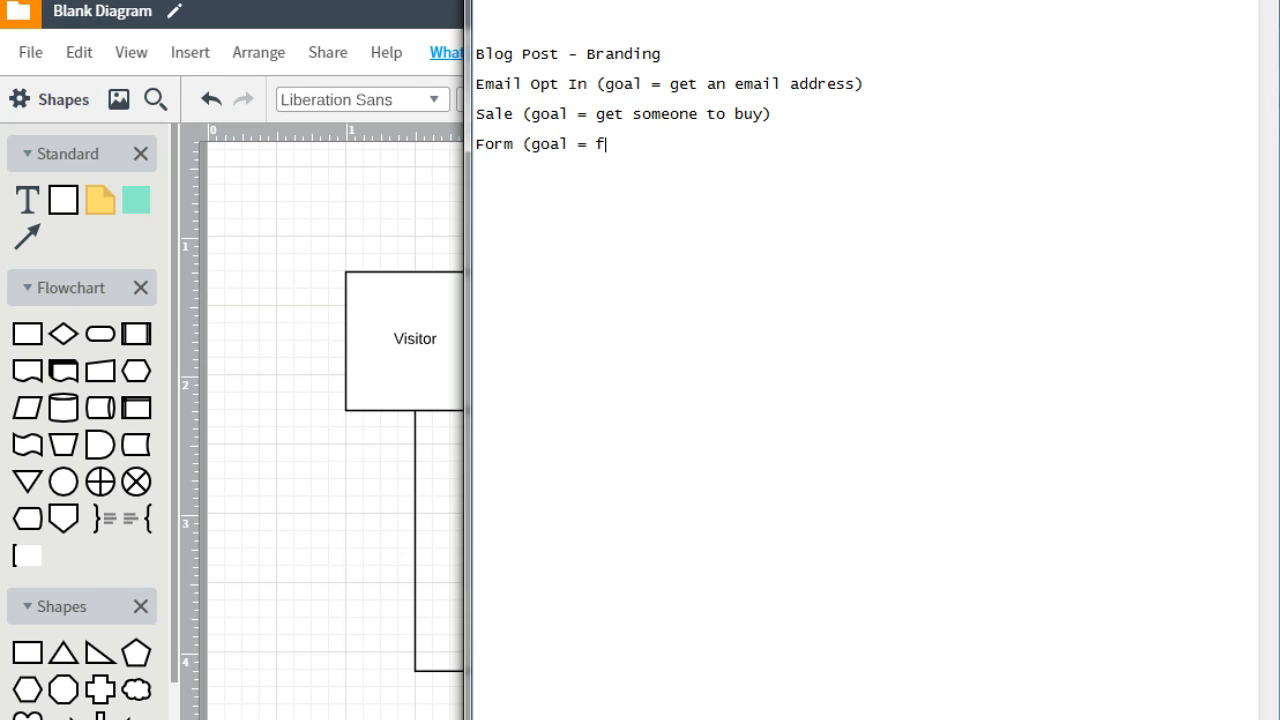
pyautogui.write('ill out the form)')
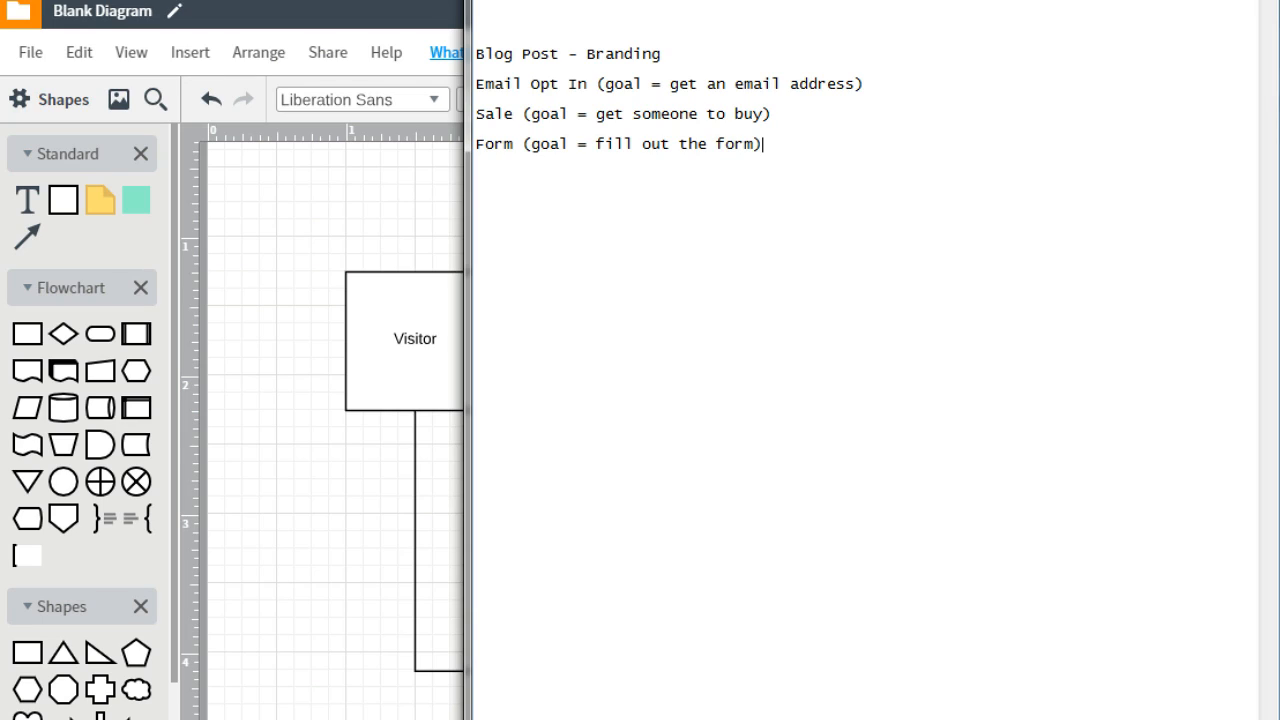
pyautogui.press('Up')
pyautogui.press('Up')
pyautogui.press('Up')
pyautogui.press('Up')
# Return to the Lucidchart diagram and relabel the Blog Post box "Email Capture Page"
pyautogui.click(363, 209)
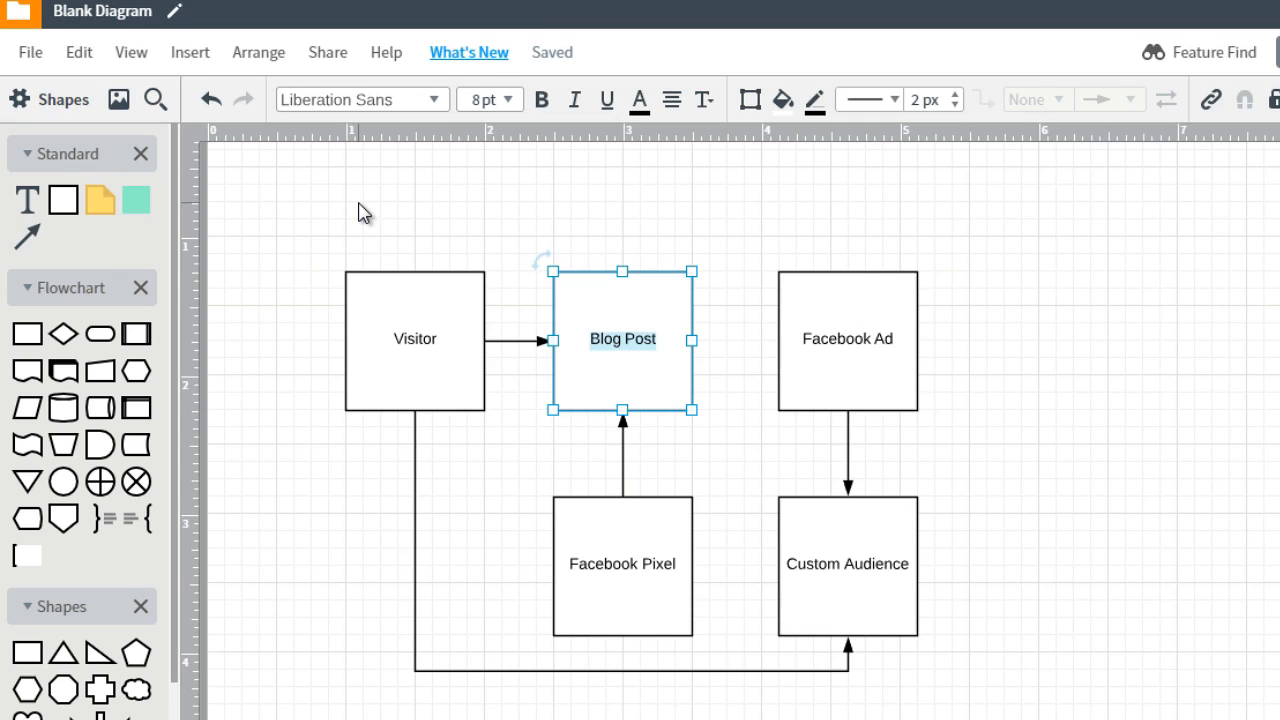
pyautogui.click(398, 330)
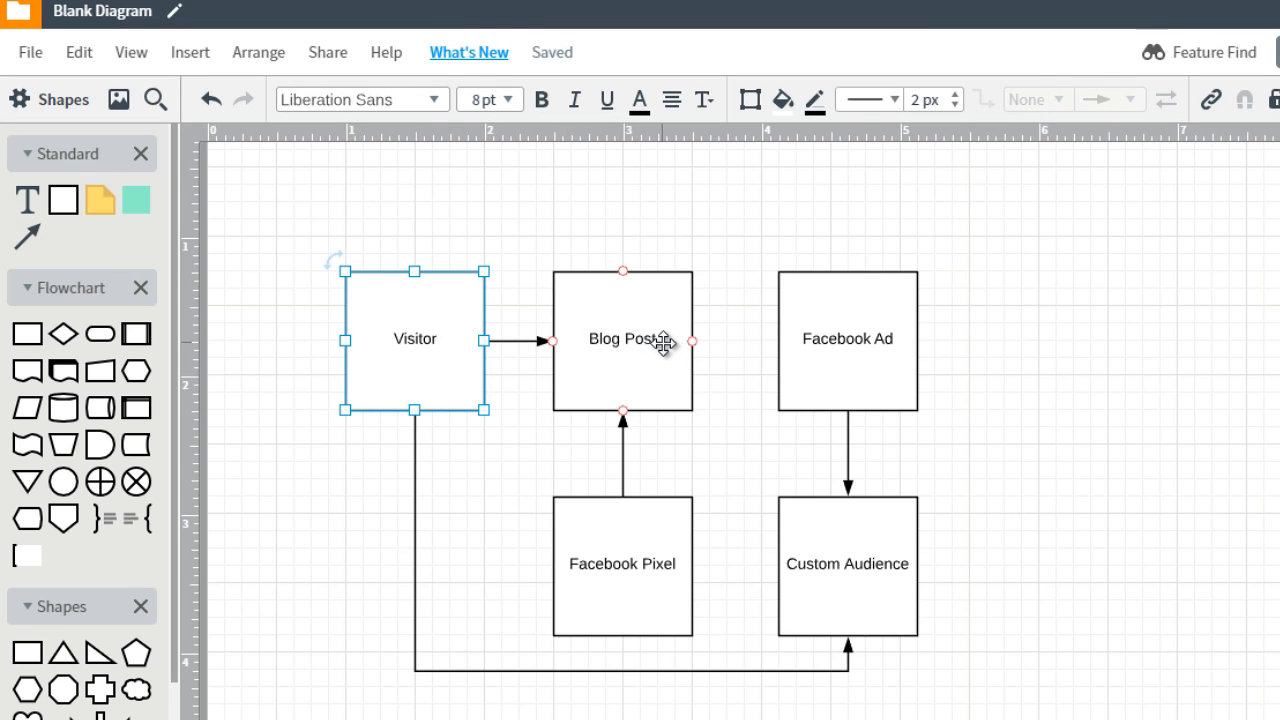
pyautogui.doubleClick(610, 348)
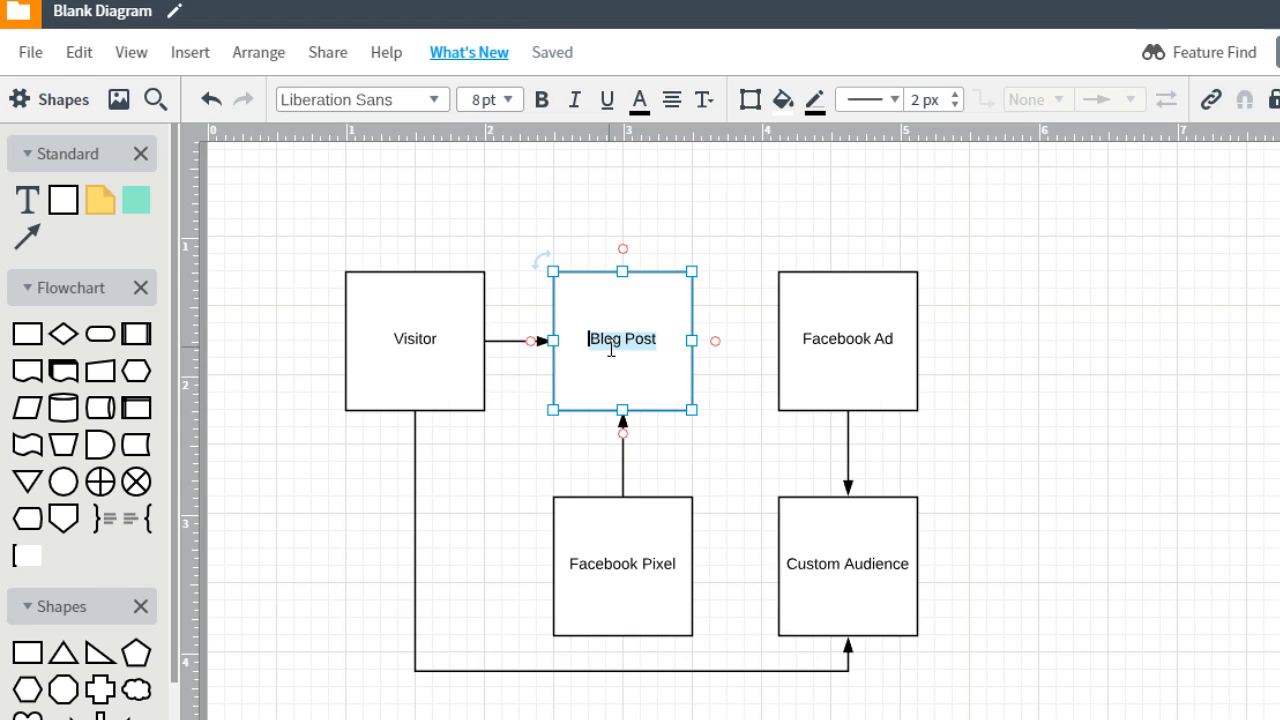
pyautogui.write('Email')
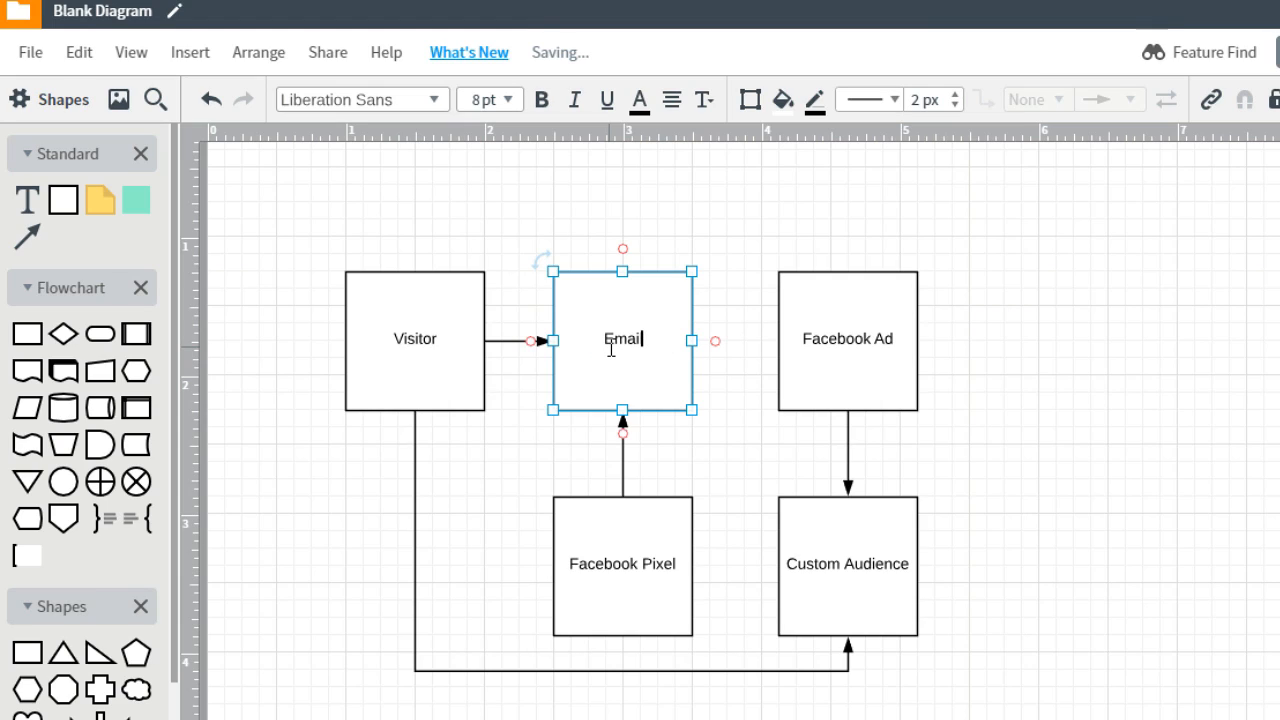
pyautogui.write(' Cap')
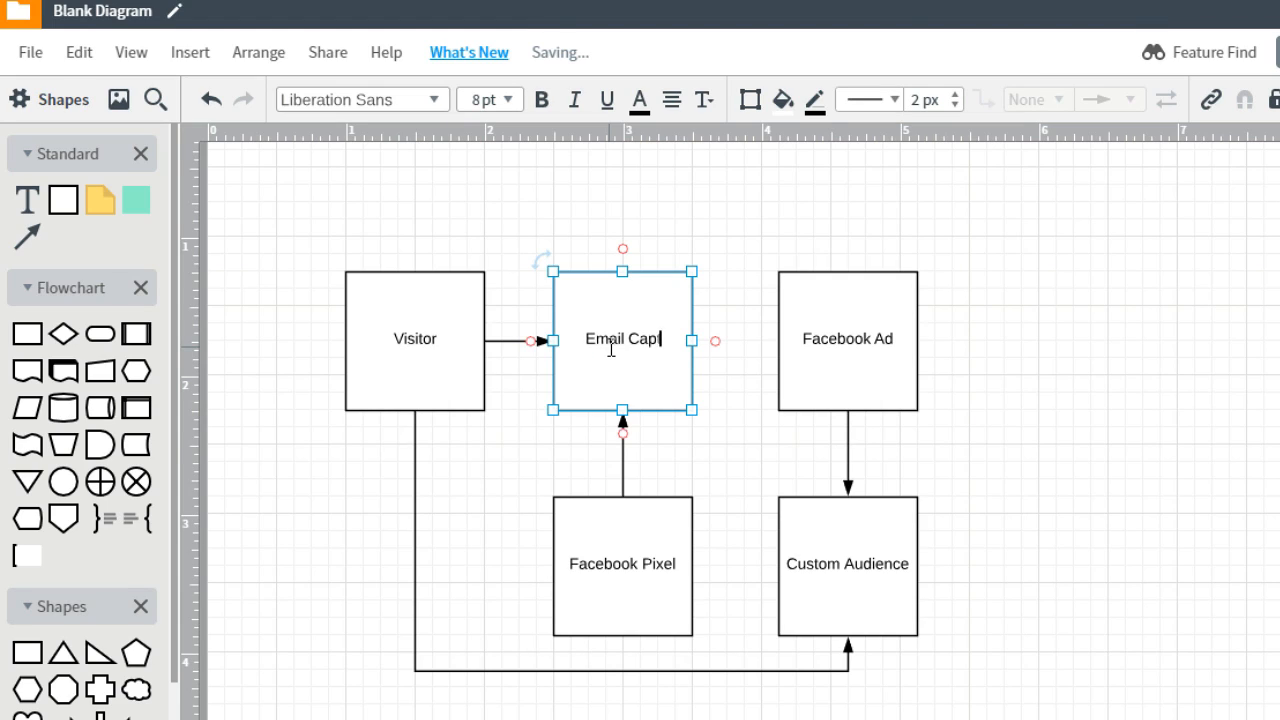
pyautogui.write('ture Page')
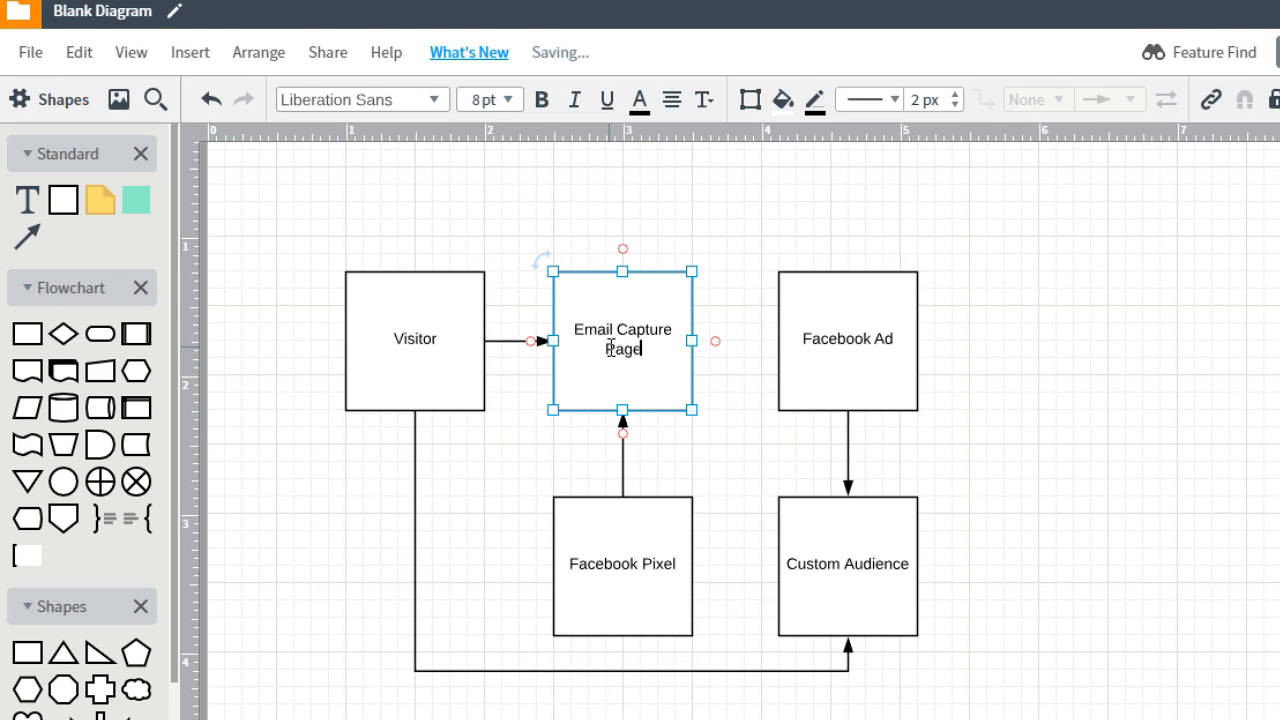
pyautogui.click(603, 242)
# Cut the Facebook Ad and Custom Audience boxes with their connecting arrow, and delete the leftover arrow starting at Visitor
pyautogui.click(669, 578)
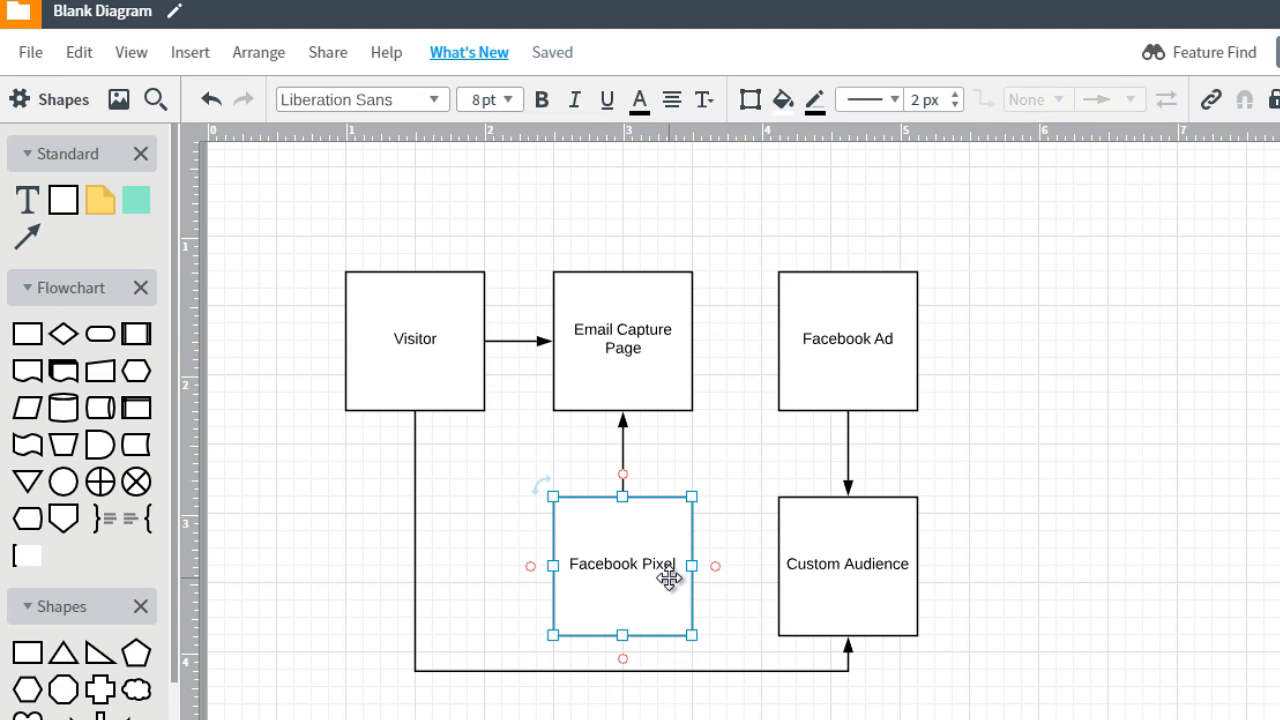
pyautogui.click(645, 352)
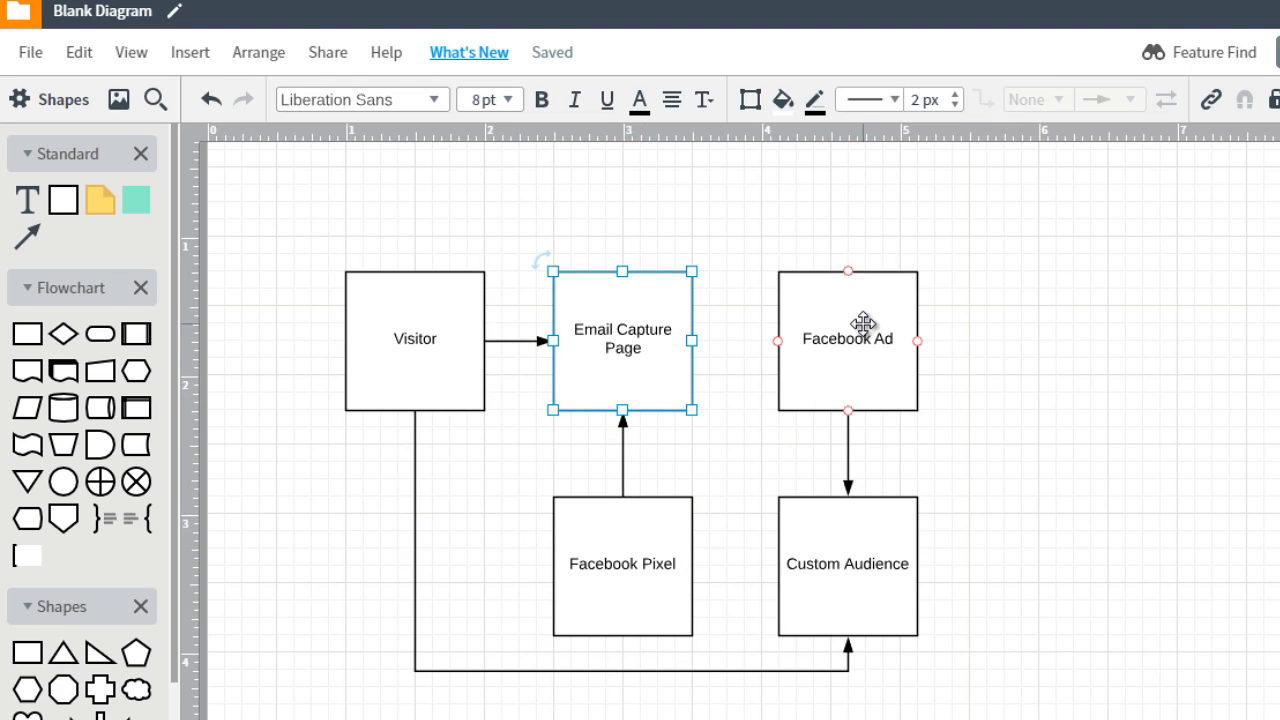
pyautogui.moveTo(974, 288); pyautogui.dragTo(818, 616)
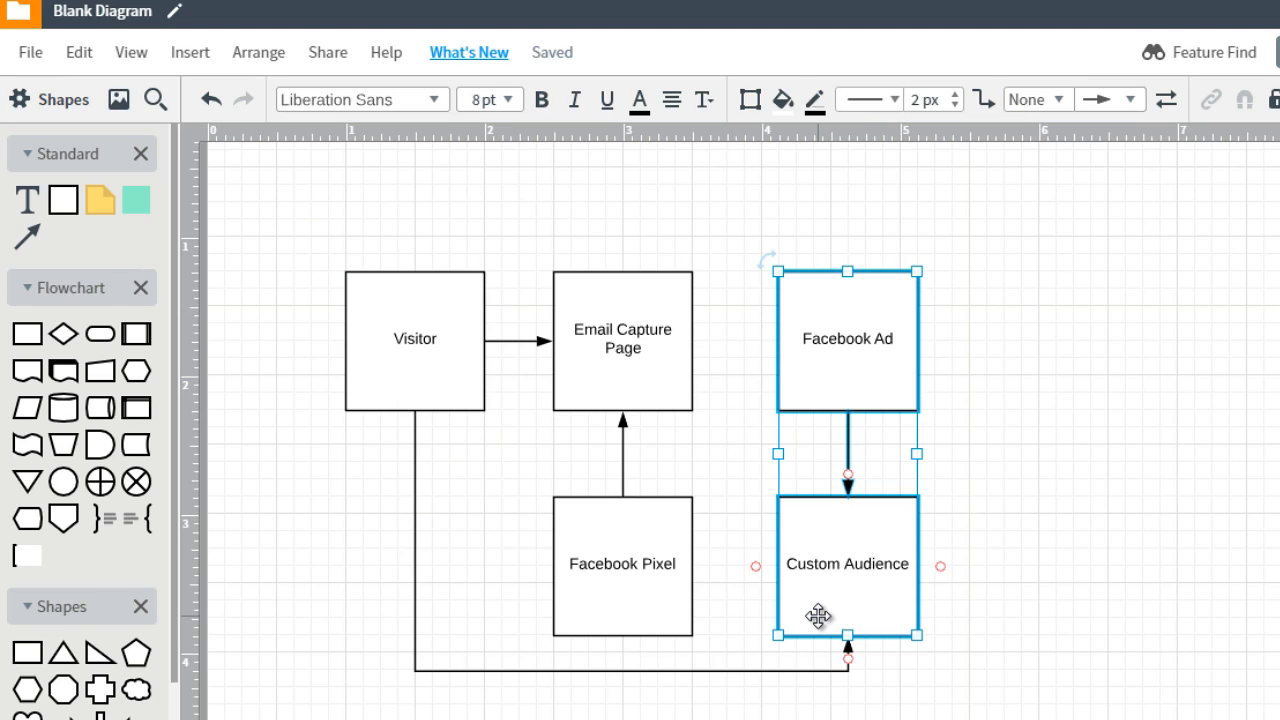
pyautogui.press('Delete')
pyautogui.click(786, 635)
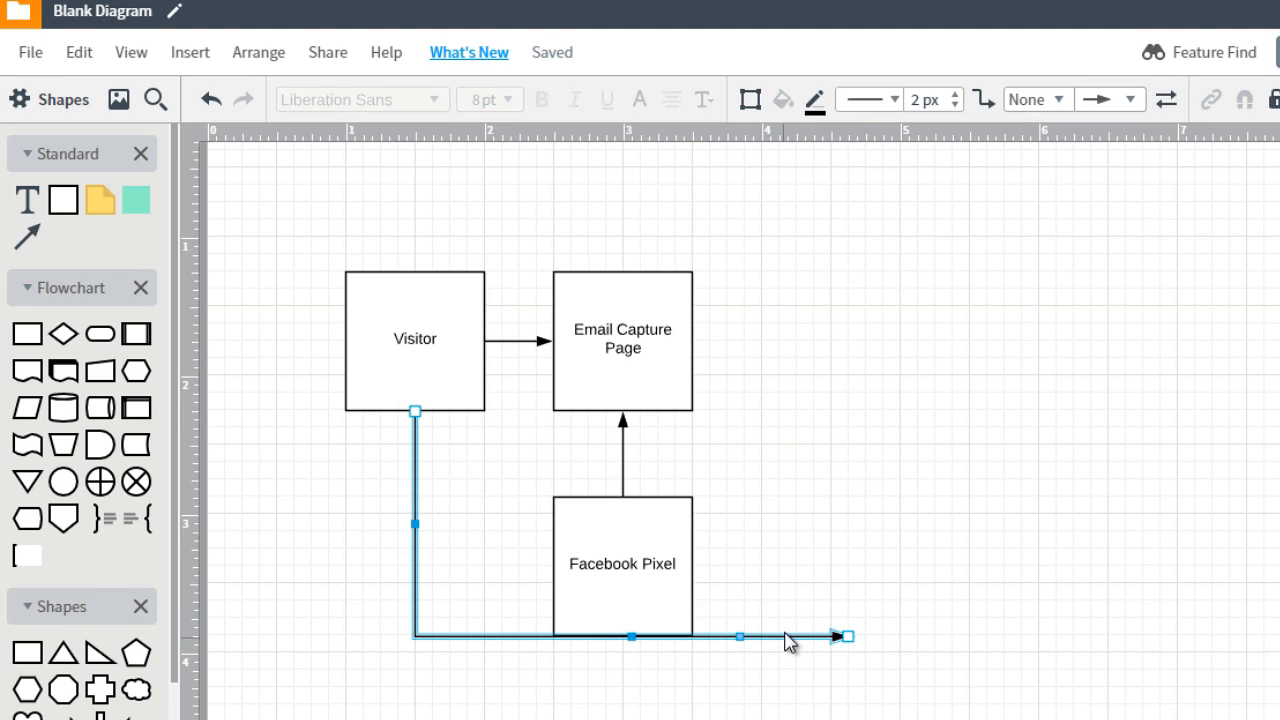
pyautogui.press('Delete')
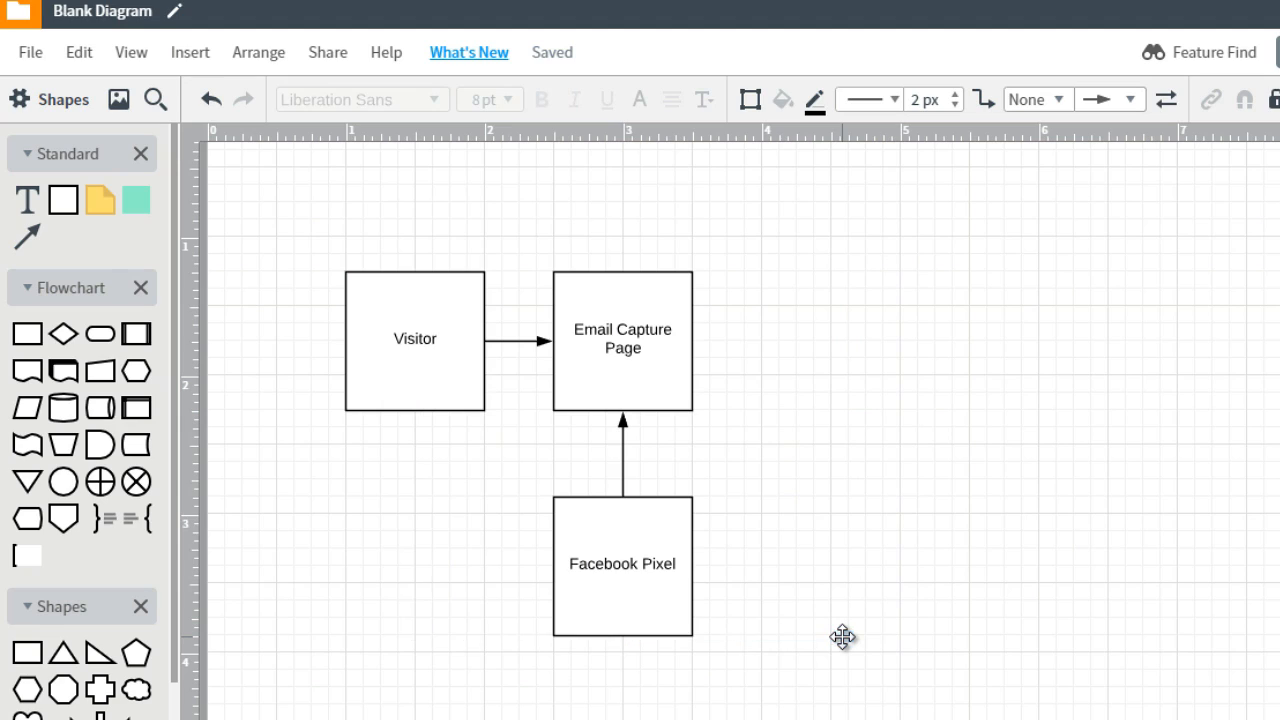
# Paste the Facebook Ad and Custom Audience group back and move it well to the right of the other boxes
pyautogui.hotkey('ctrl', 'v')
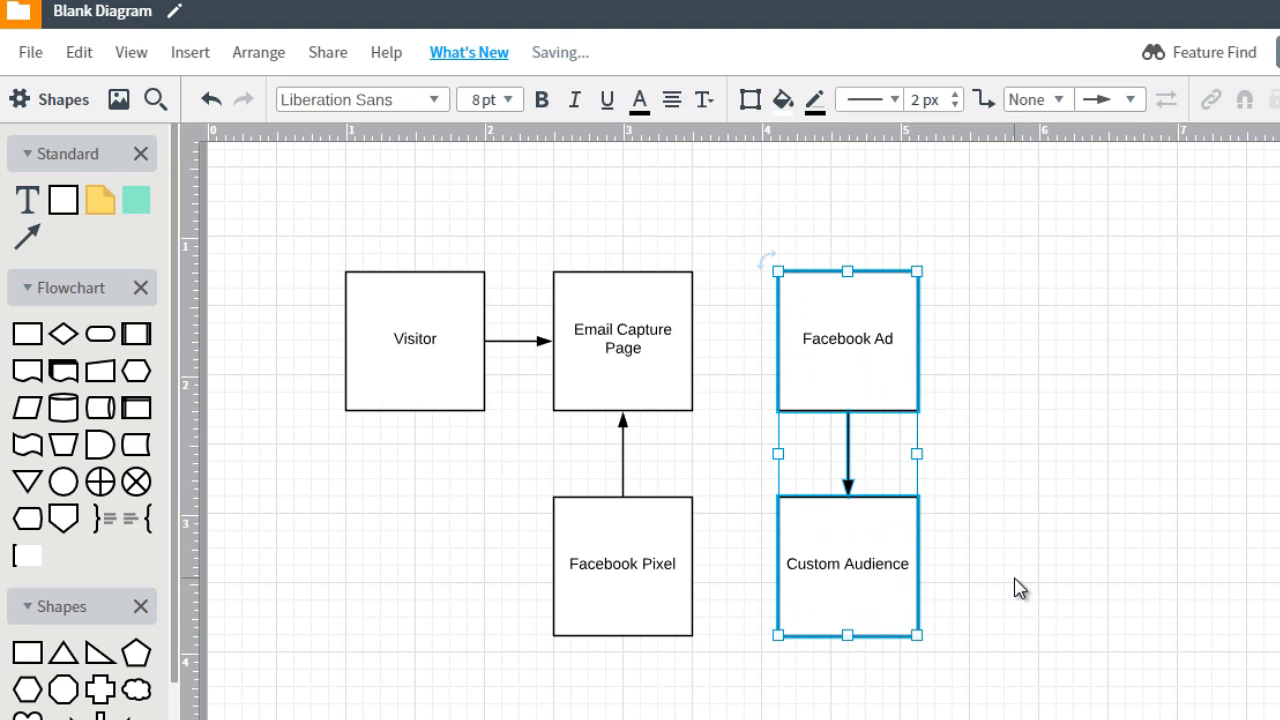
pyautogui.moveTo(871, 346); pyautogui.dragTo(1279, 330)
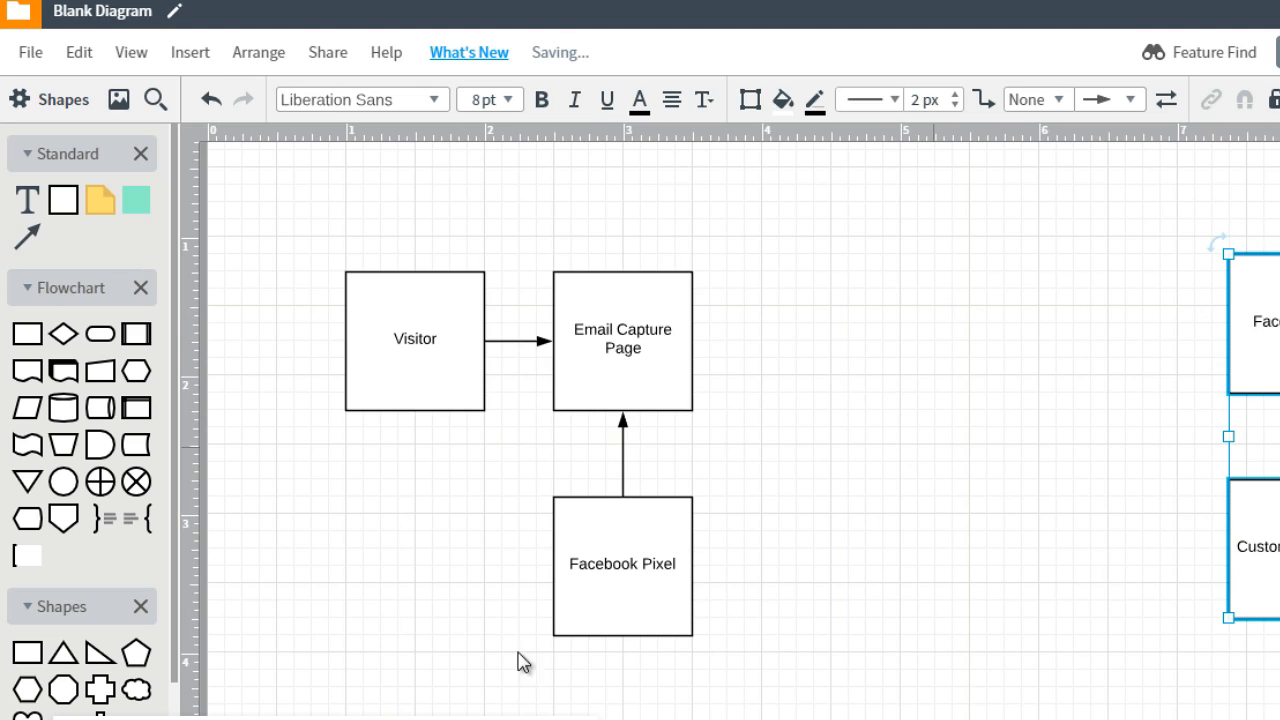
pyautogui.click(816, 414)
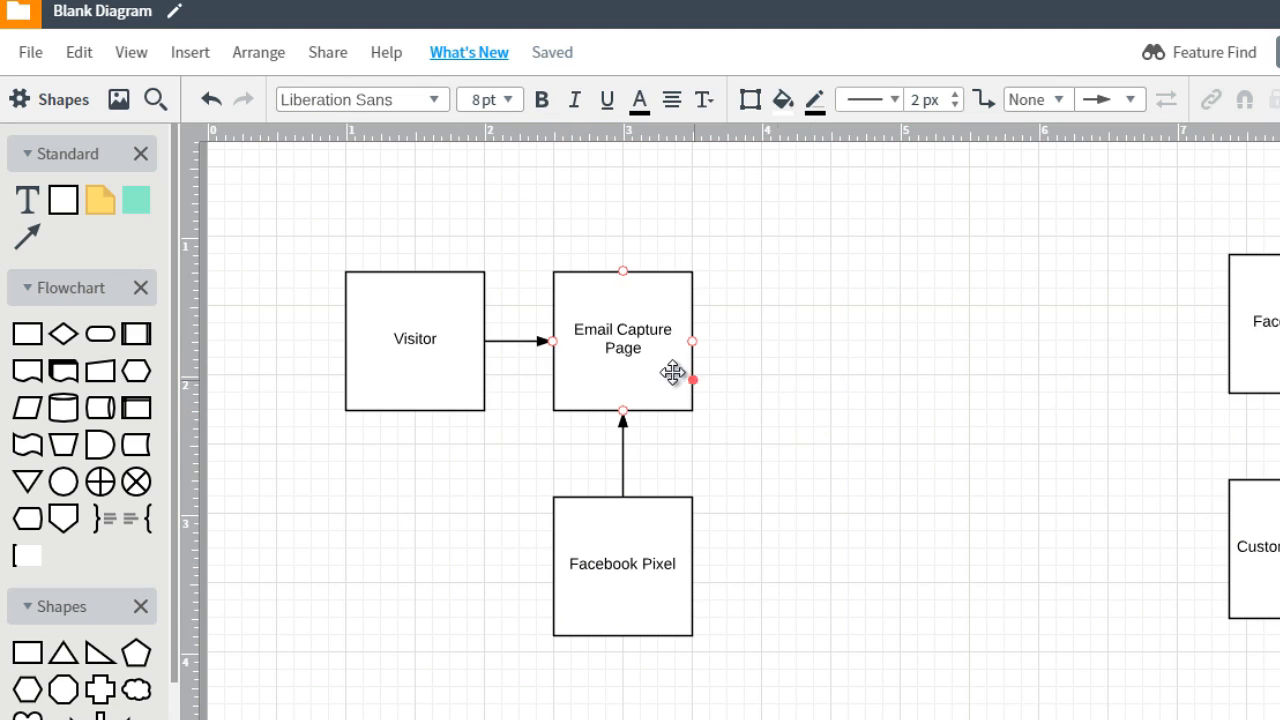
# Duplicate the Email Capture Page box, place the copy to its right in the same row, and label it "Page 2 (Freebie)"
pyautogui.click(663, 363)
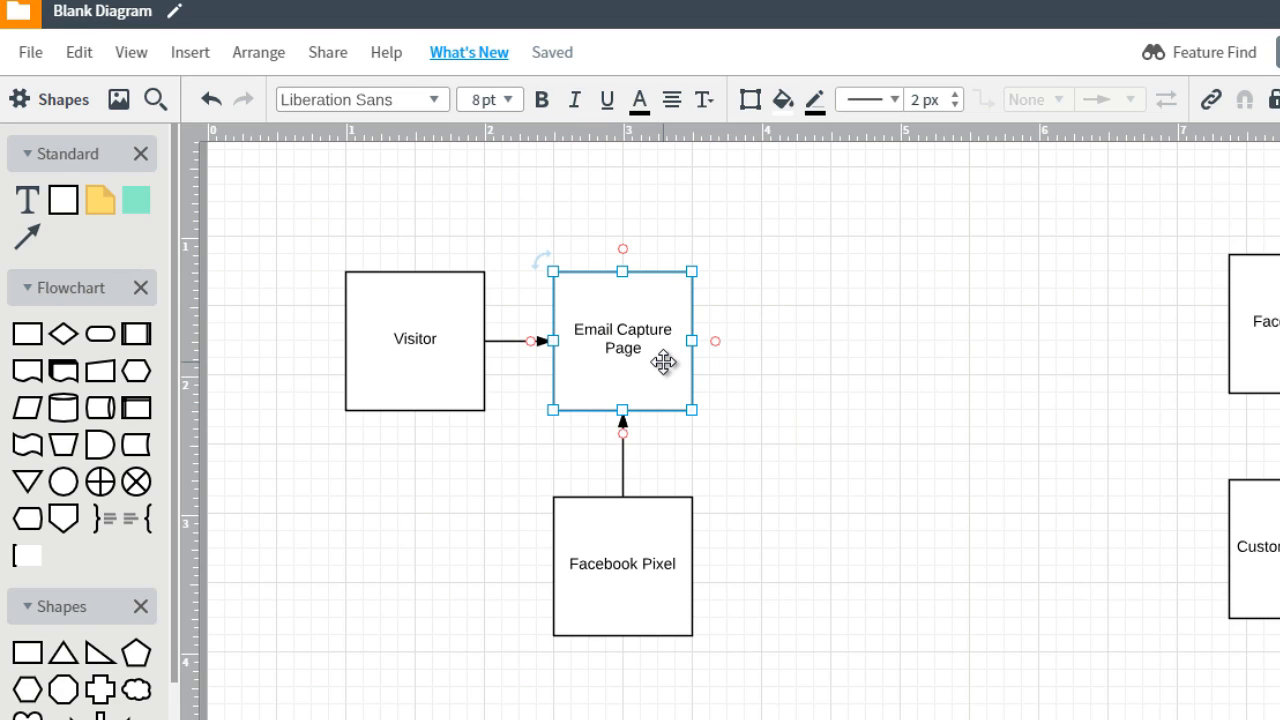
pyautogui.hotkey('ctrl', 'd')
pyautogui.moveTo(663, 362); pyautogui.dragTo(861, 335)
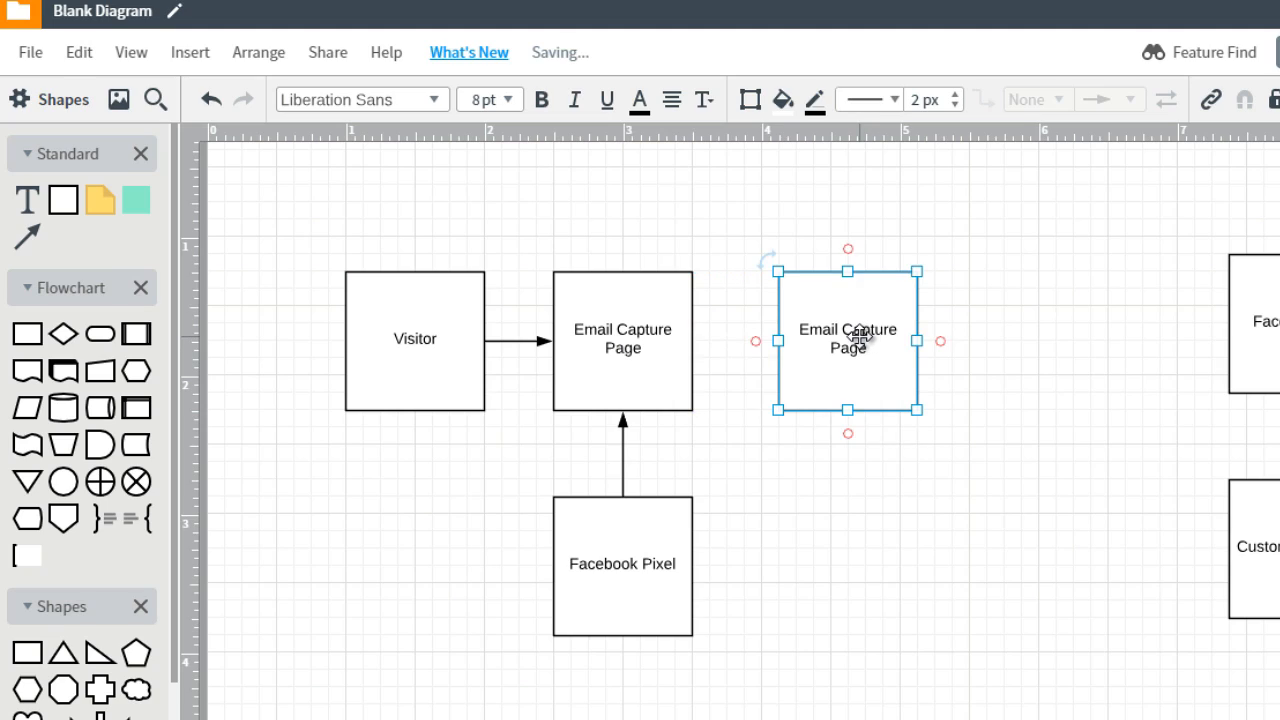
pyautogui.doubleClick(862, 337)
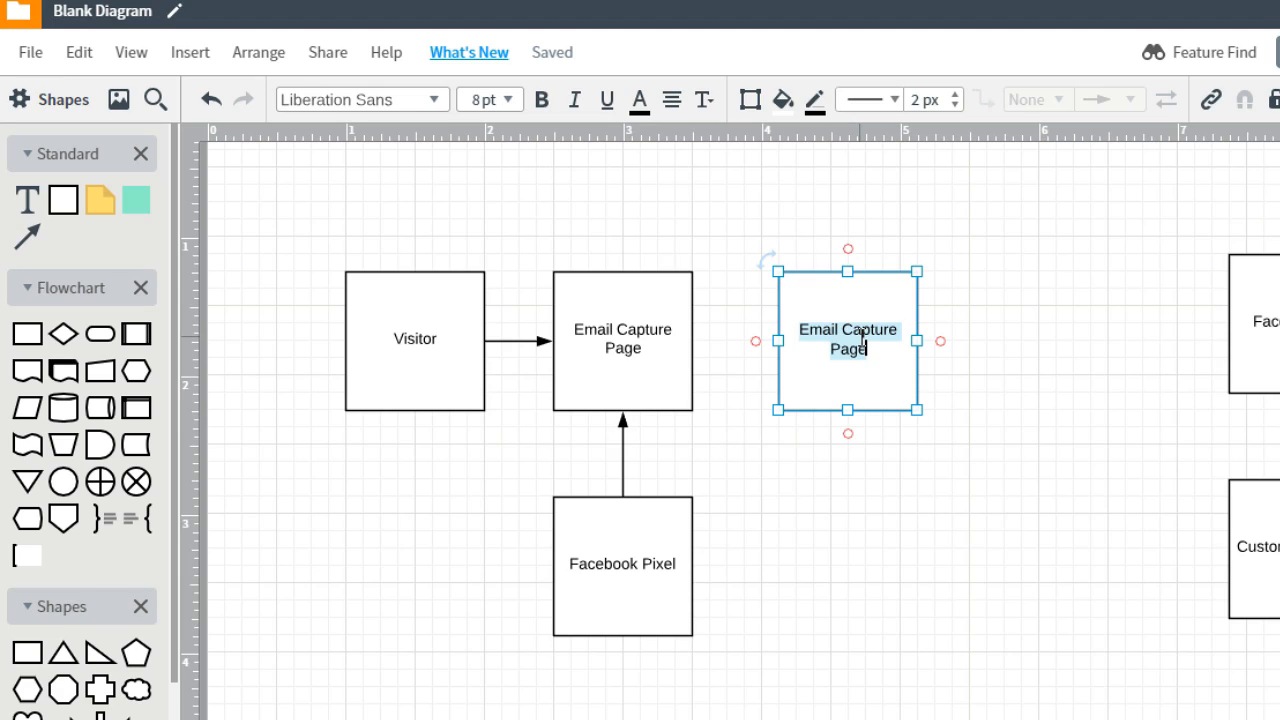
pyautogui.write('N')
pyautogui.press('BackSpace')
pyautogui.write('Page 2 (')
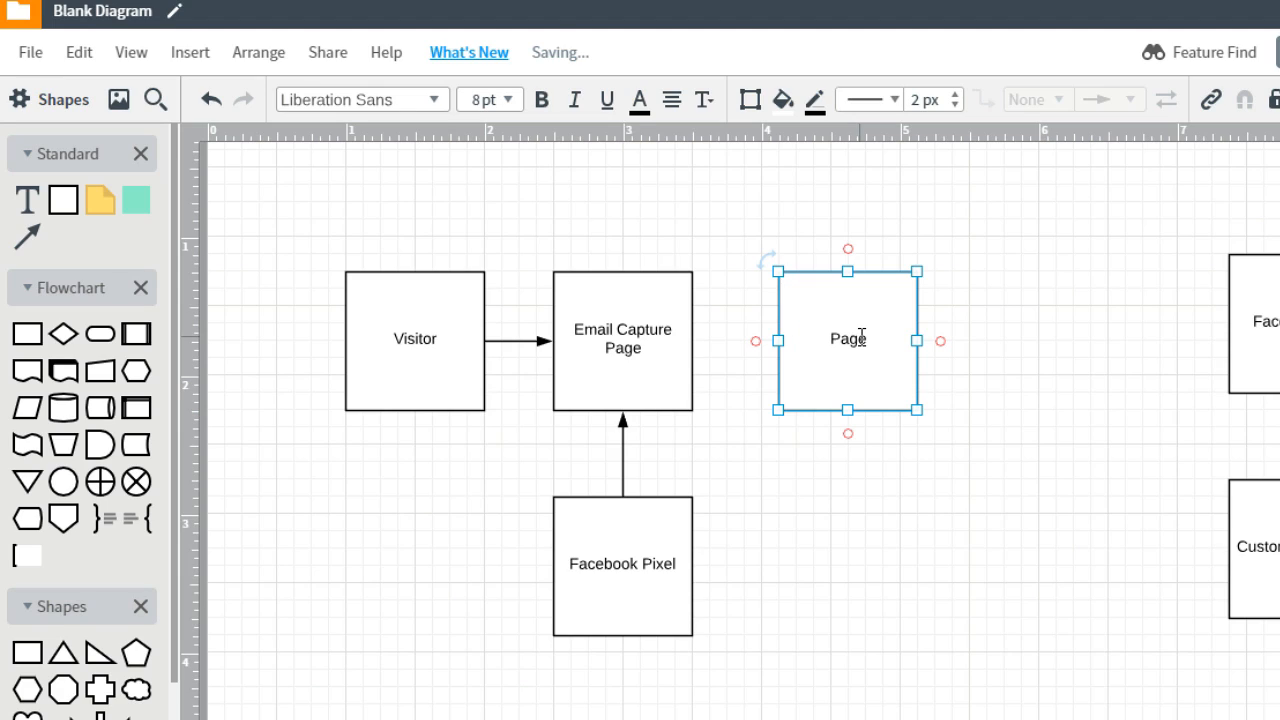
pyautogui.write('Freebie')
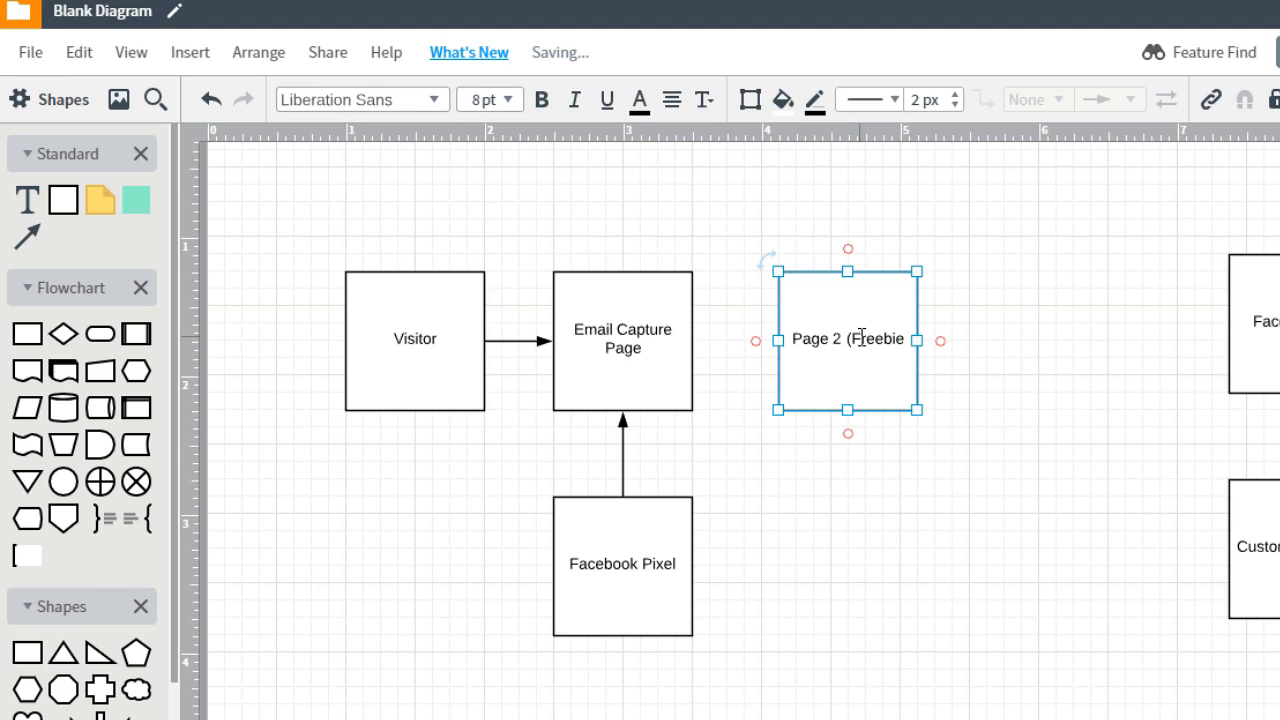
pyautogui.write(')')
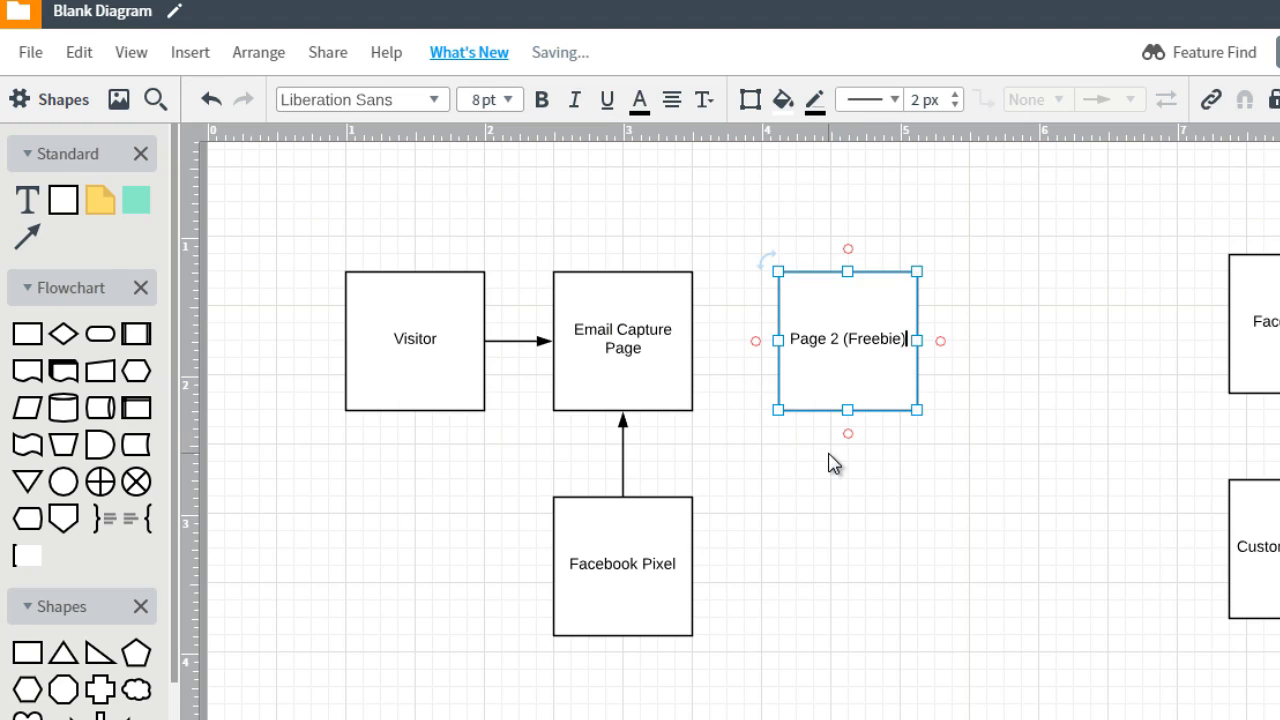
# Place a copy of the Facebook Pixel box below Page 2 (Freebie) and draw an arrow from its top up to that page
pyautogui.click(651, 531)
pyautogui.hotkey('ctrl', 'd')
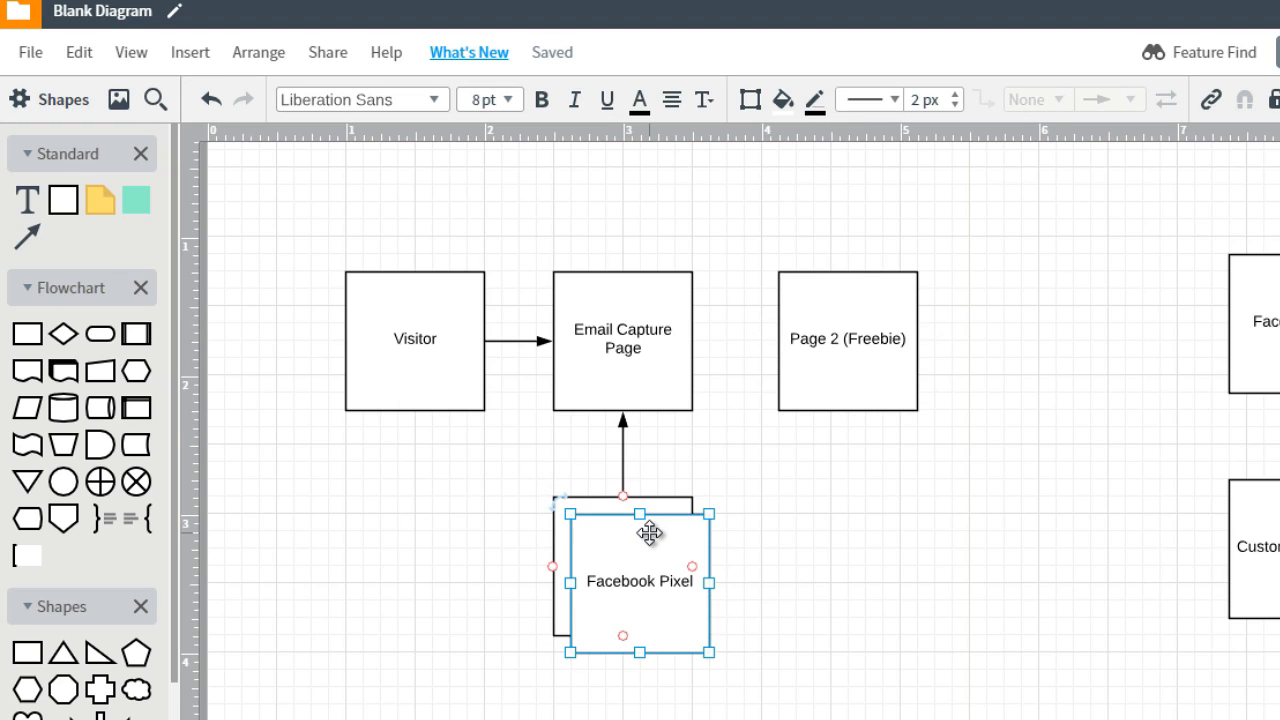
pyautogui.moveTo(651, 535); pyautogui.dragTo(855, 545)
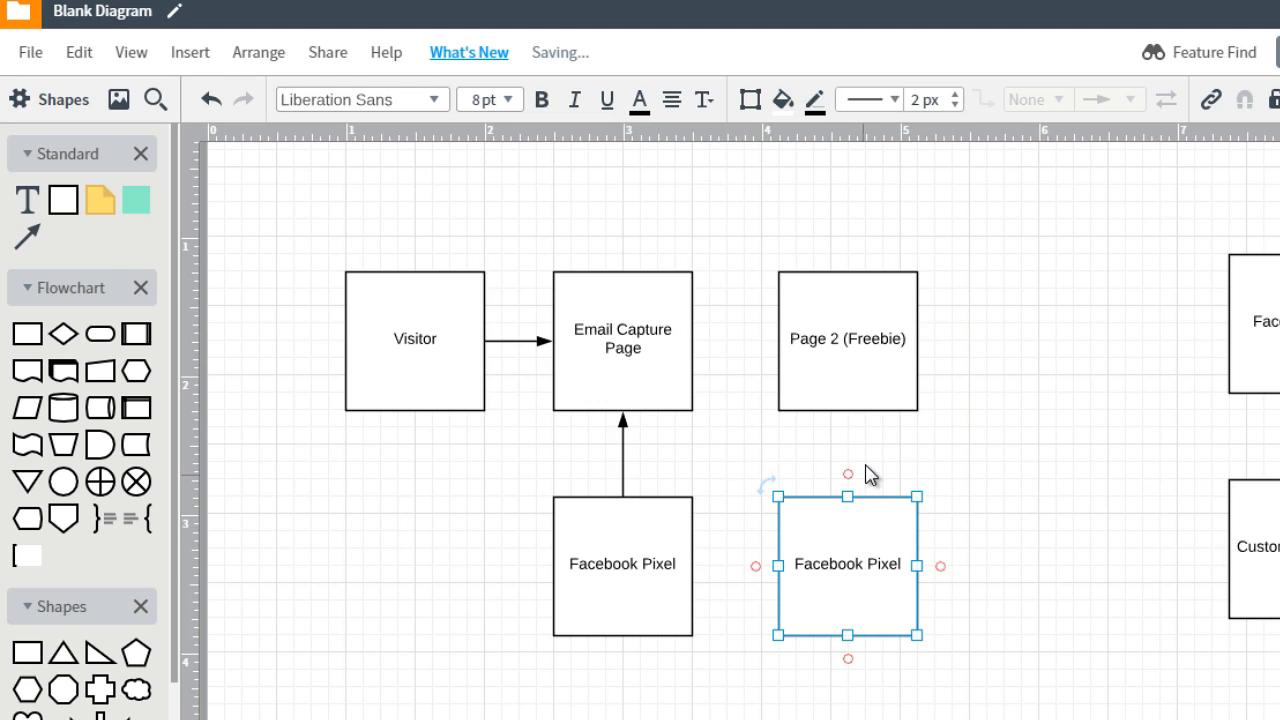
pyautogui.moveTo(848, 497); pyautogui.dragTo(848, 411)
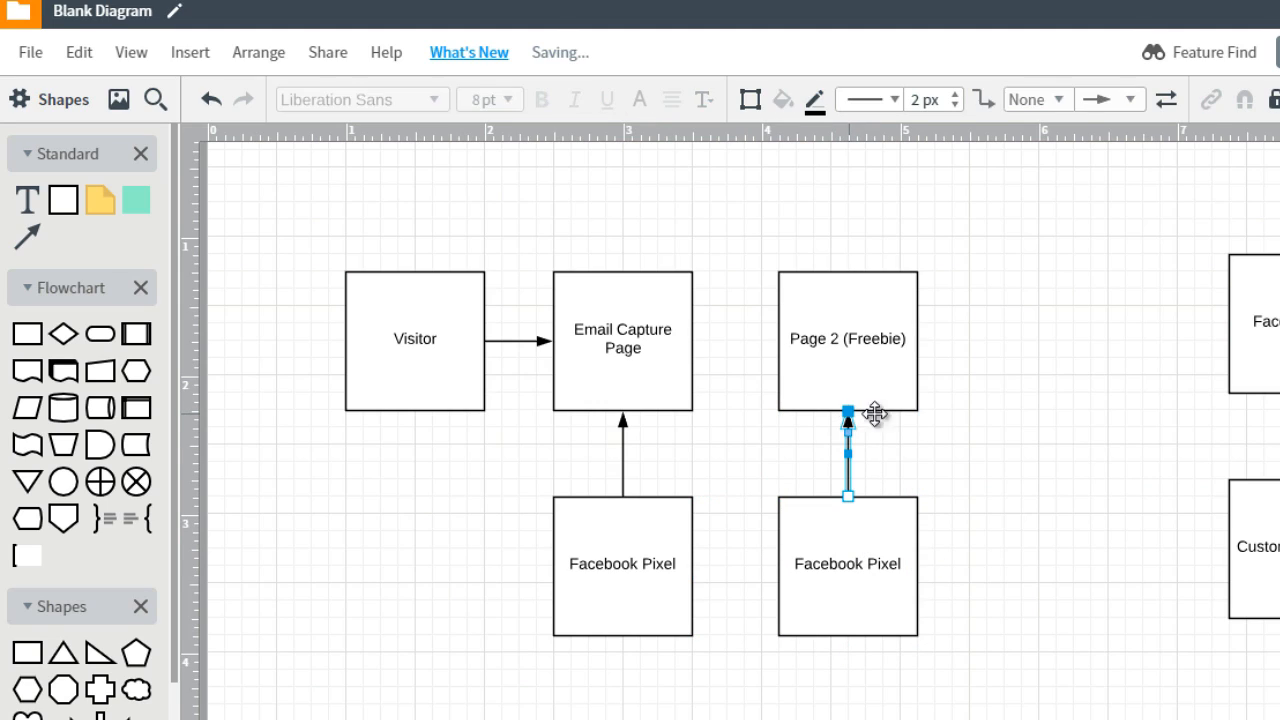
pyautogui.click(1035, 373)
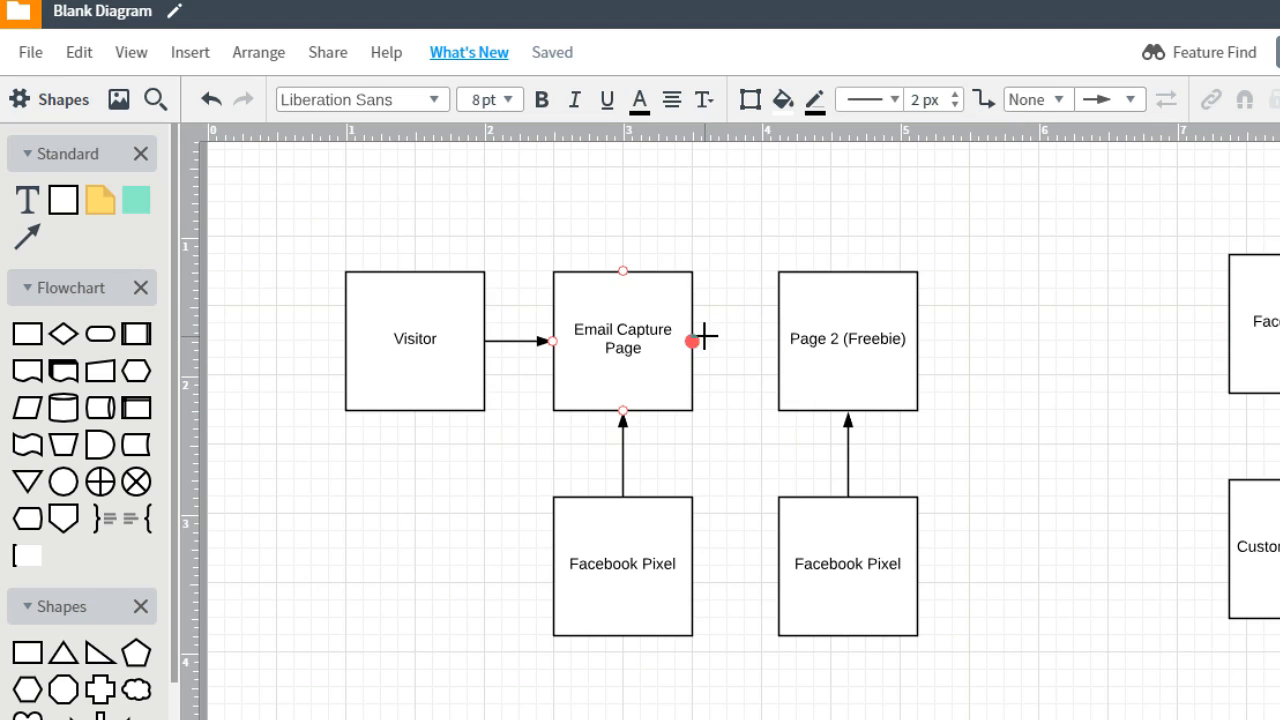
# Draw an arrow from the right side of Email Capture Page to the left side of Page 2 (Freebie)
pyautogui.moveTo(695, 341); pyautogui.dragTo(781, 341)
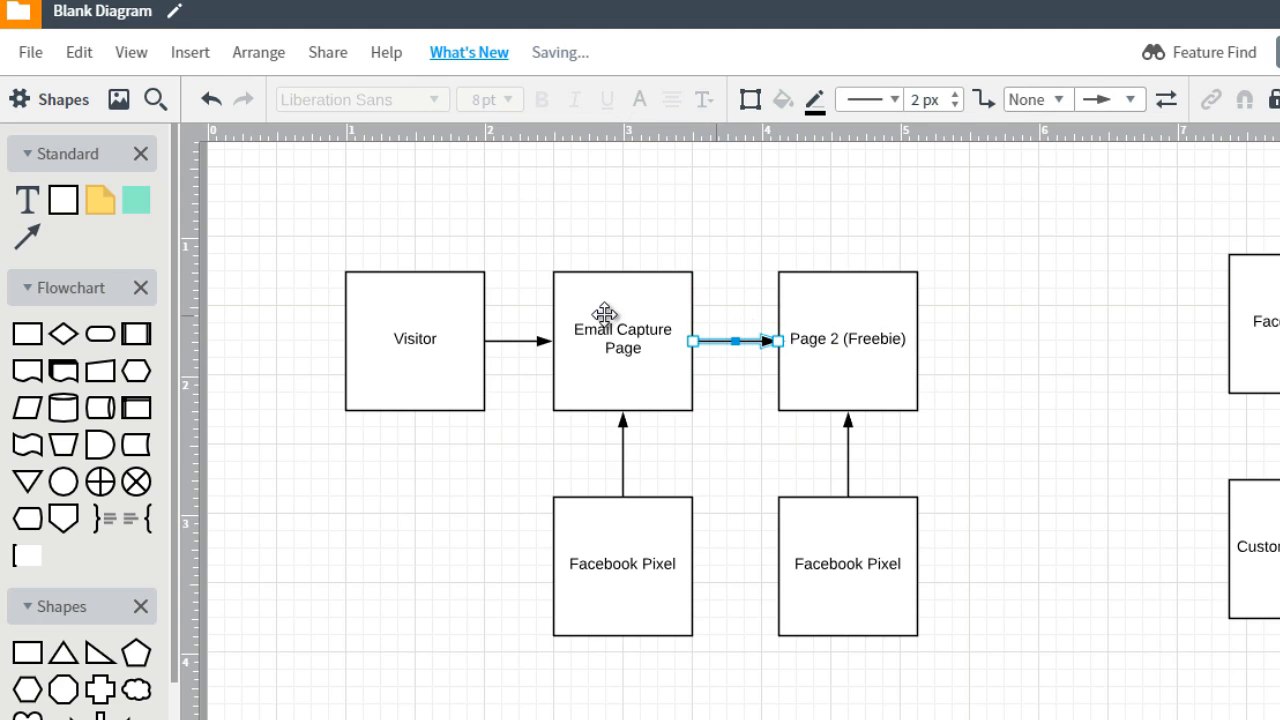
pyautogui.click(829, 325)
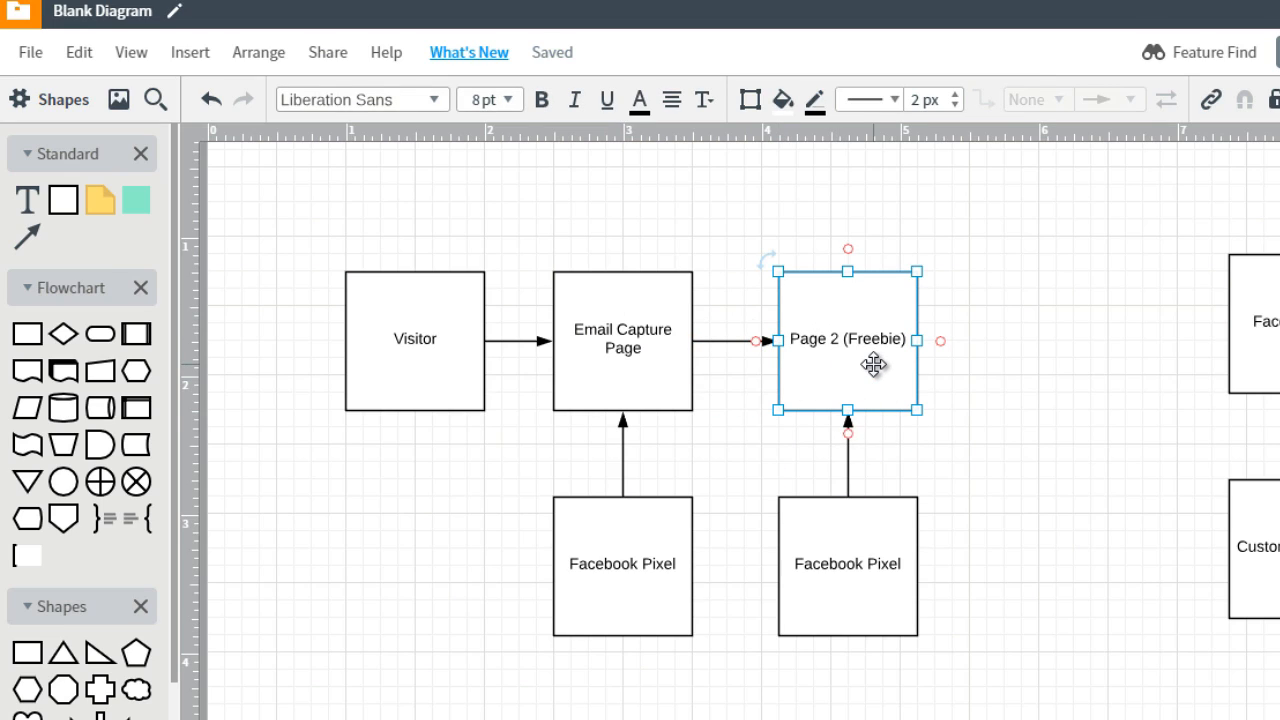
# Extend the label of the pixel box below Page 2 (Freebie) to "Facebook Pixel (Conversion)"
pyautogui.doubleClick(863, 557)
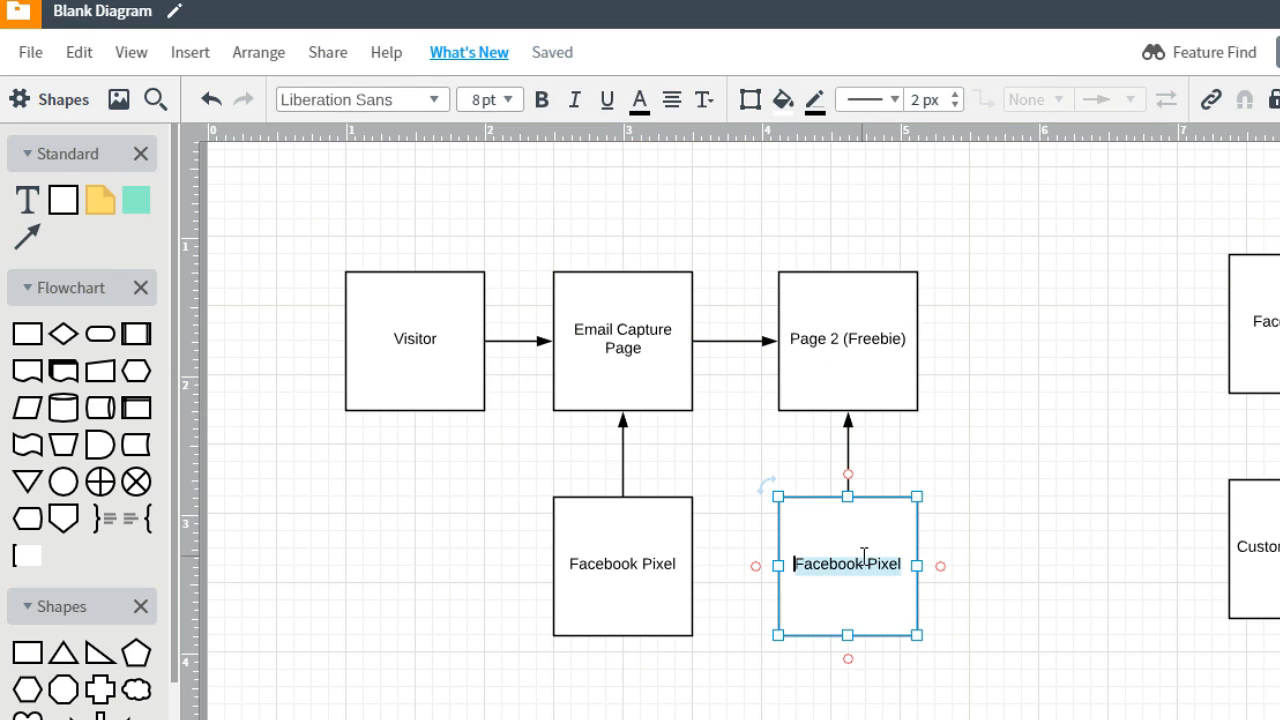
pyautogui.press('Right')
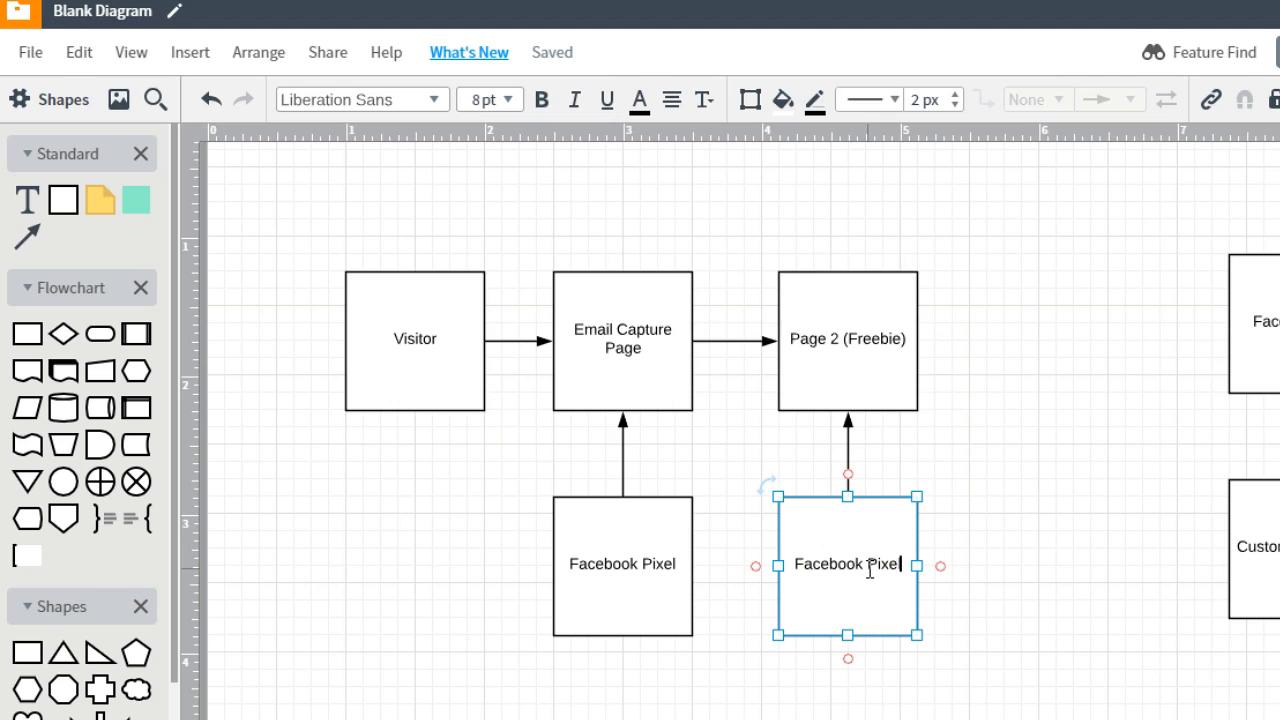
pyautogui.write('(Convers')
pyautogui.write('ion)')
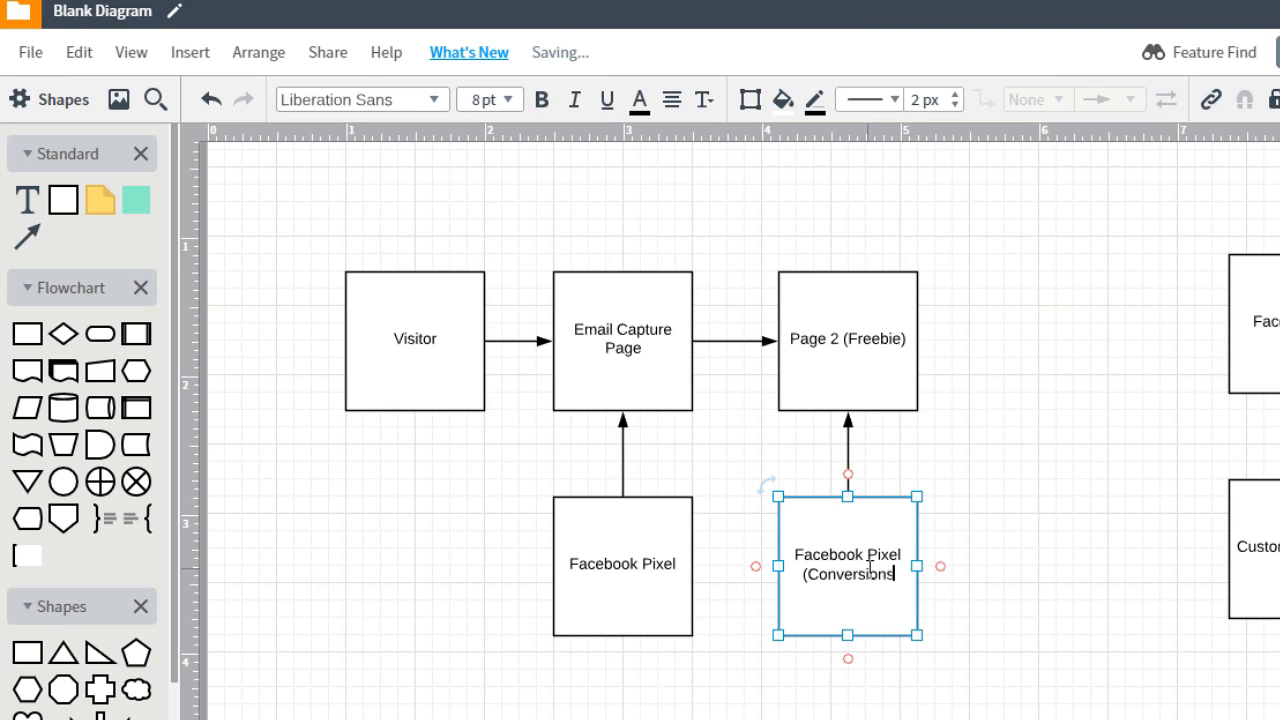
pyautogui.click(977, 528)
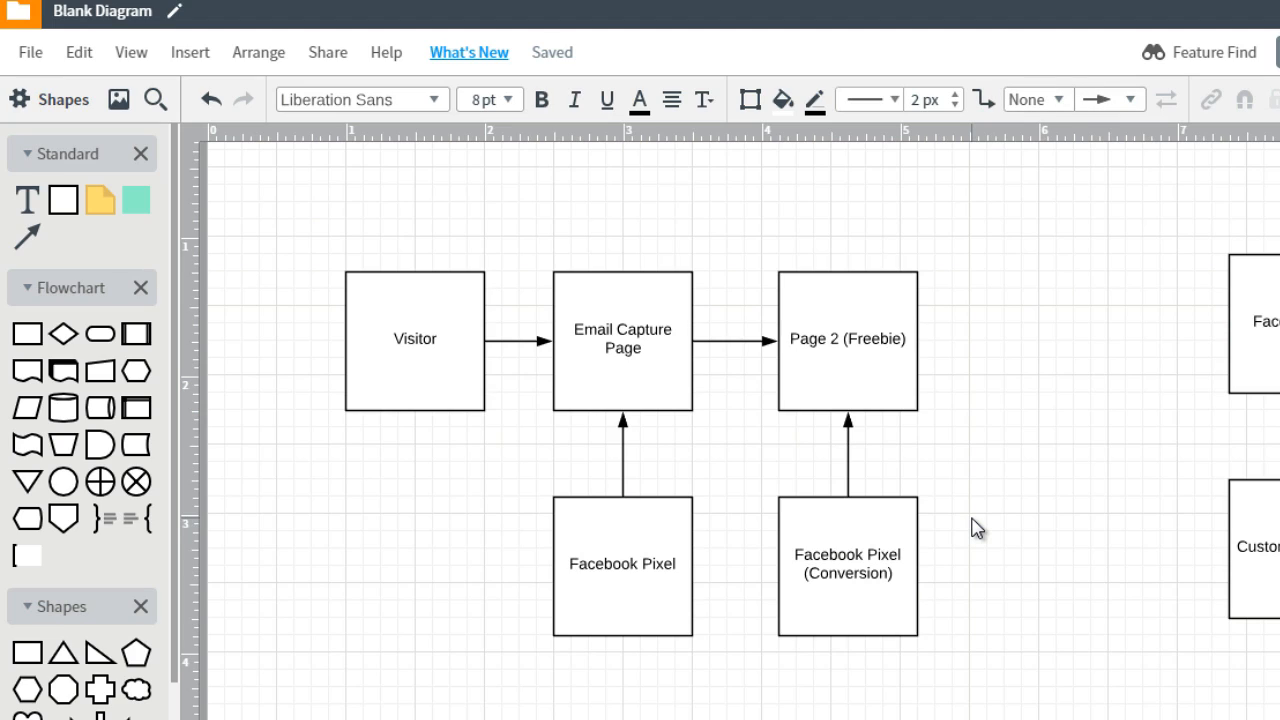
# Duplicate the Page 2 (Freebie) box, place the copy to its right in the same row, and label it "DID NOT GIVE EMAIL"
pyautogui.click(897, 382)
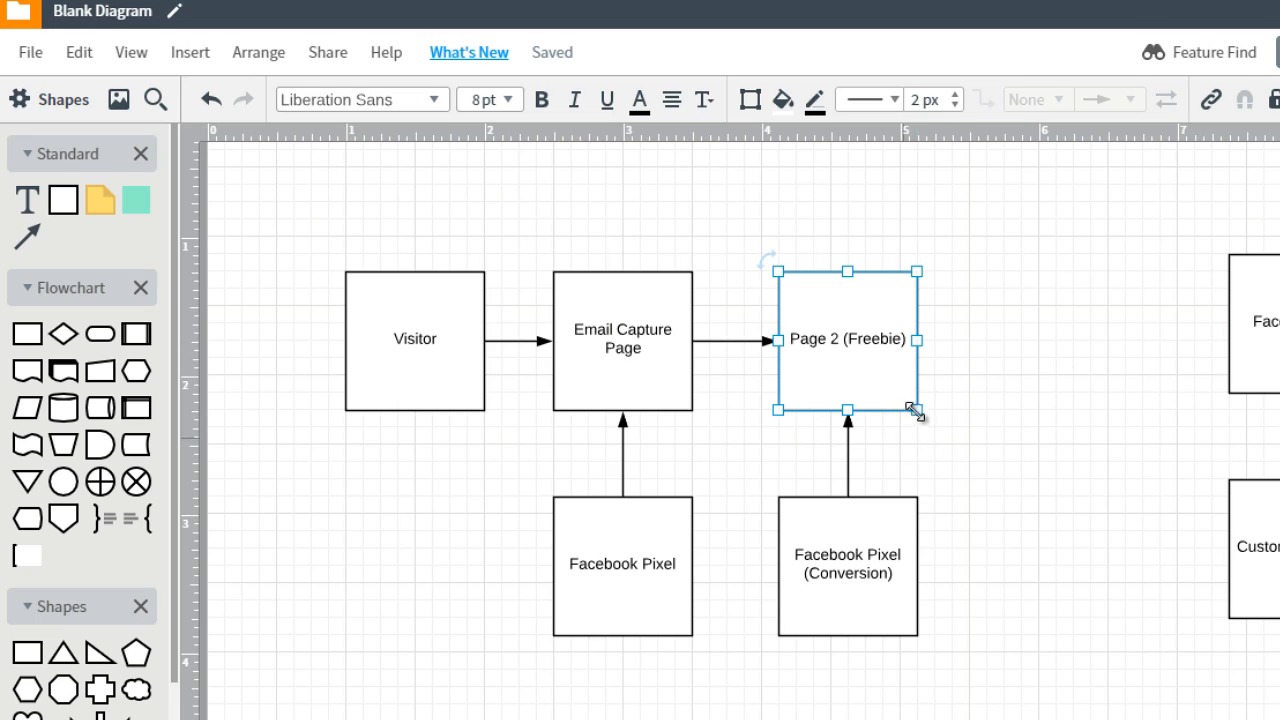
pyautogui.hotkey('ctrl', 'v')
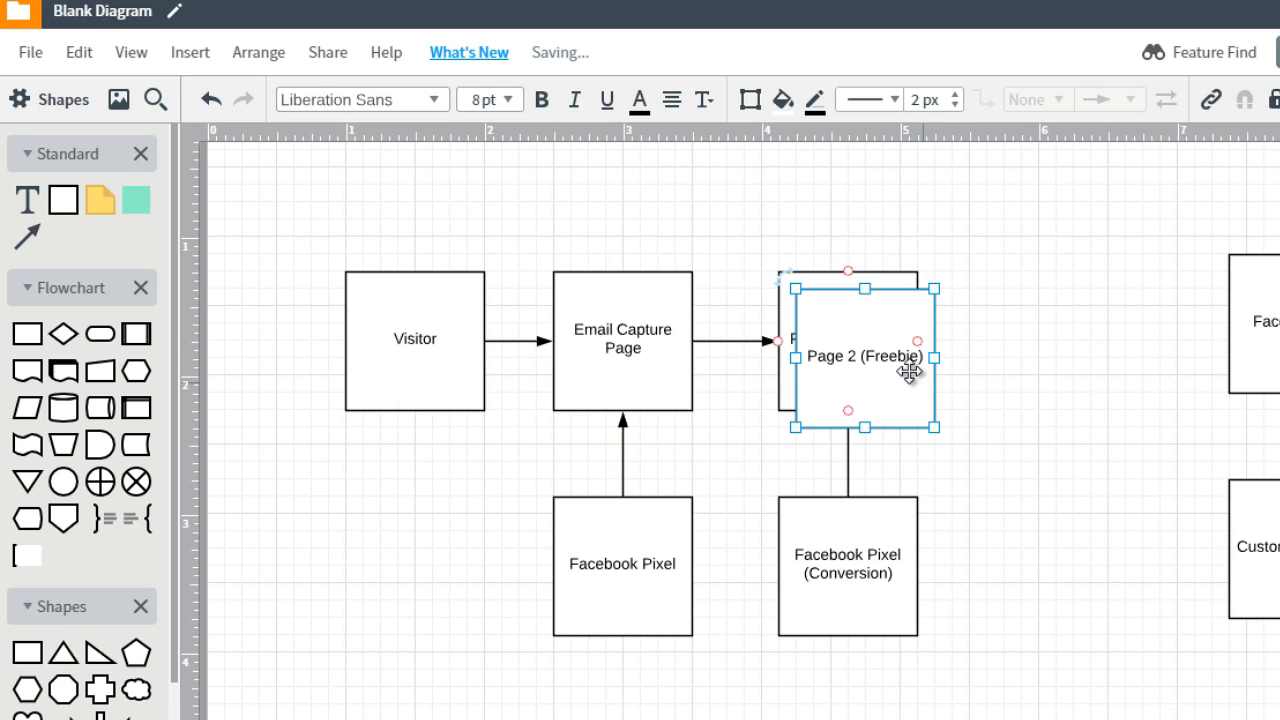
pyautogui.moveTo(891, 364); pyautogui.dragTo(1054, 335)
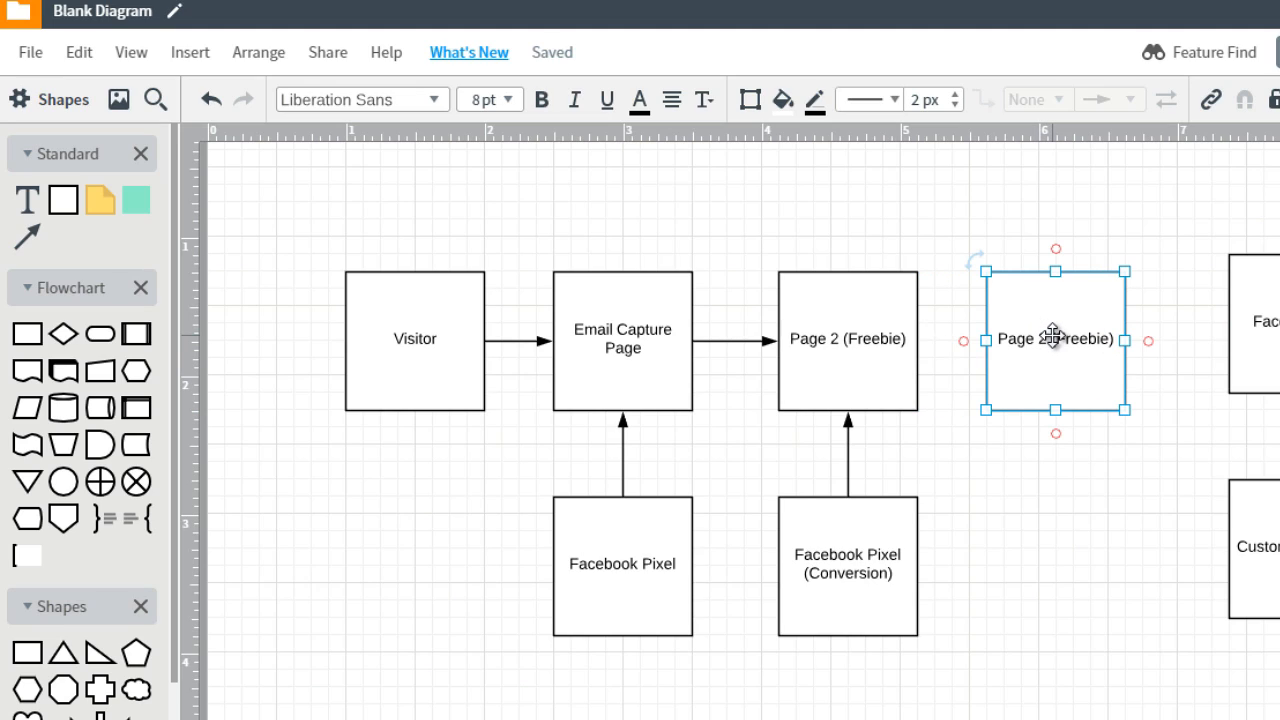
pyautogui.doubleClick(1054, 336)
pyautogui.write('DID NOT ')
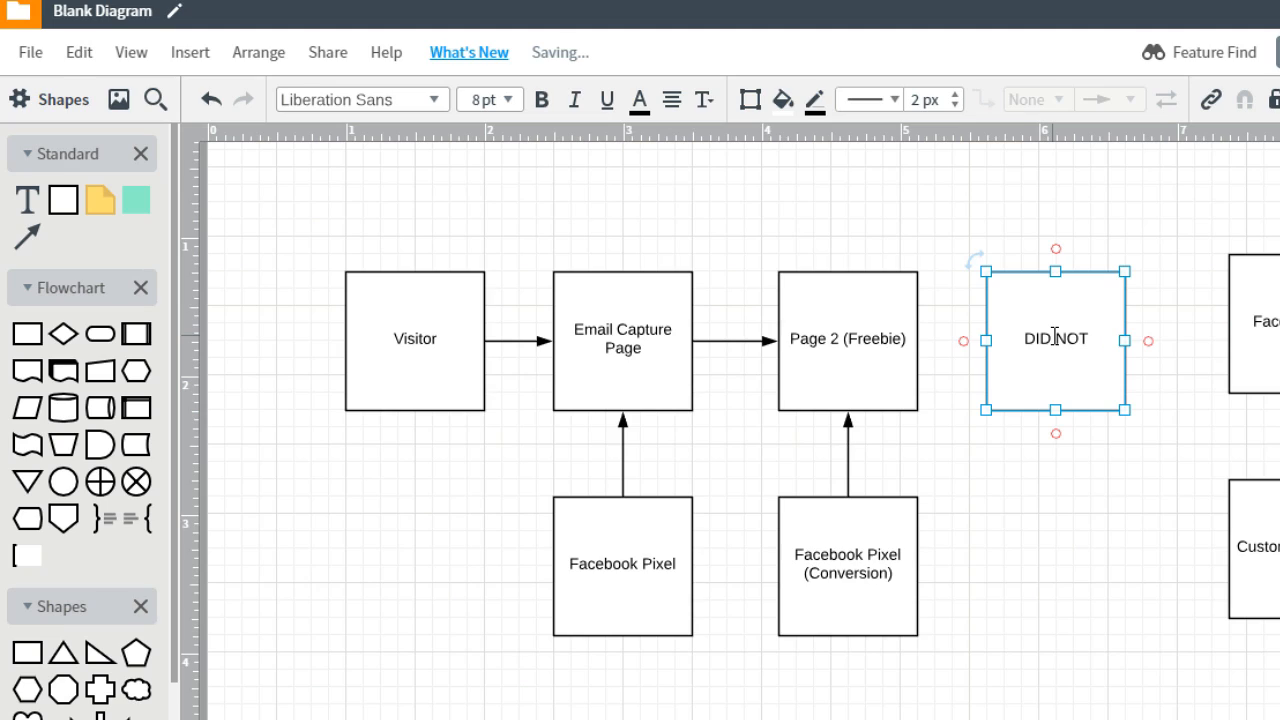
pyautogui.write('GIVE EMAIL')
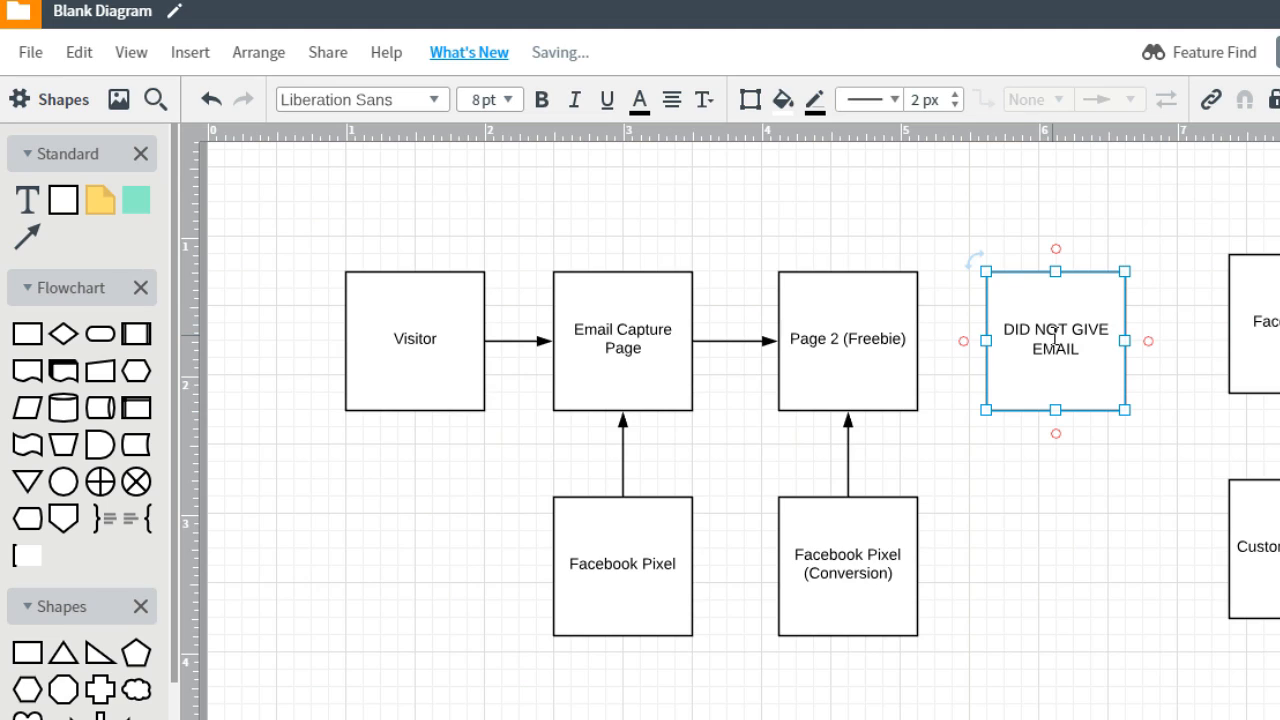
pyautogui.click(1037, 466)
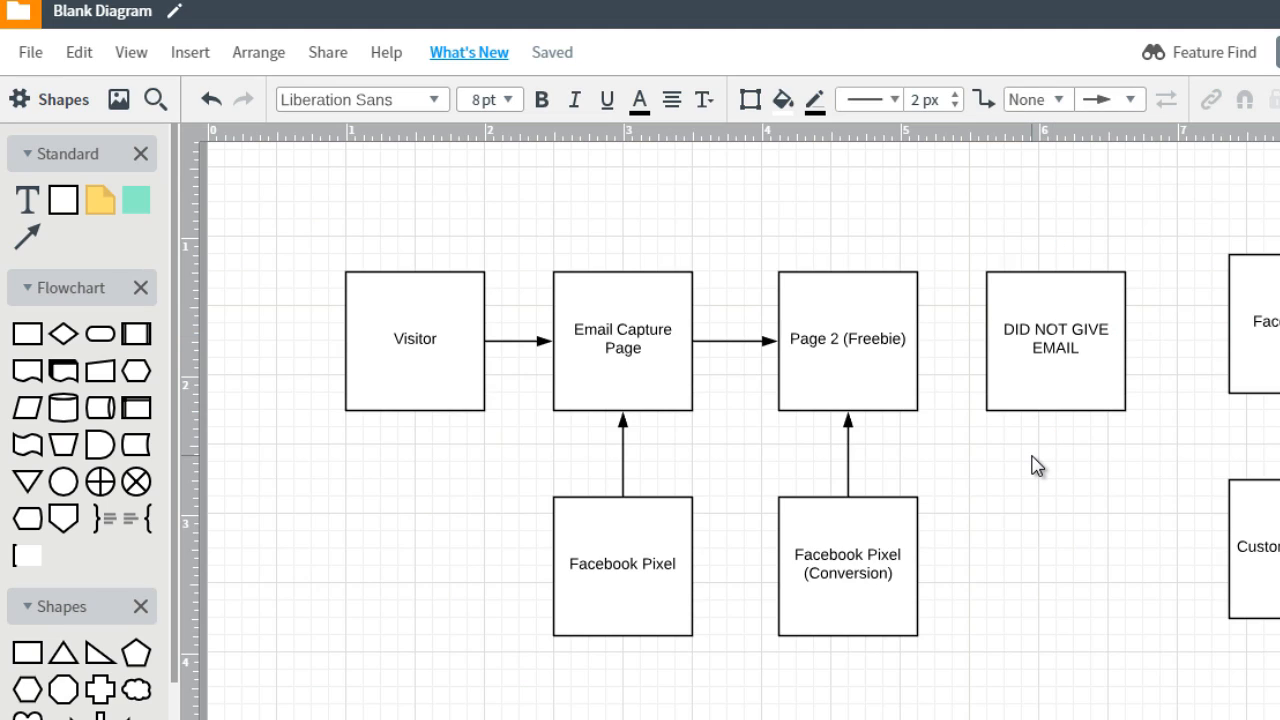
# Draw an arrow from the top of Email Capture Page over Page 2 (Freebie) to the top of the DID NOT GIVE EMAIL box
pyautogui.click(877, 343)
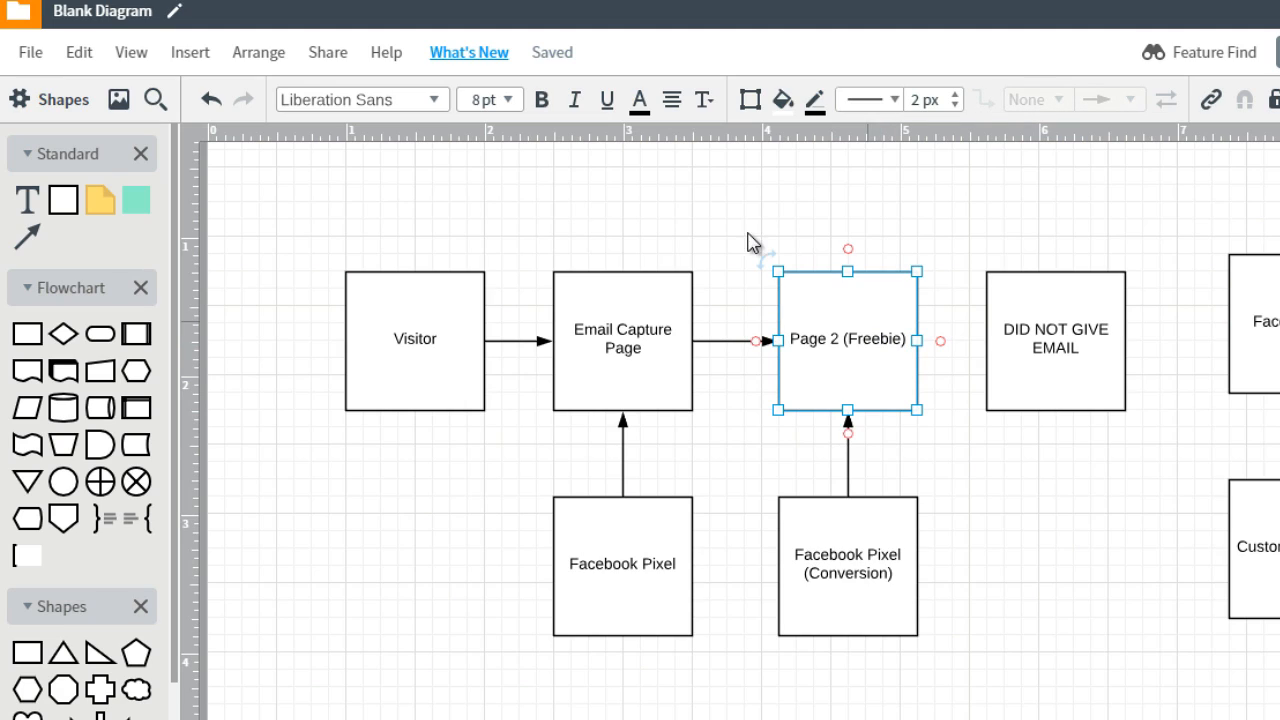
pyautogui.click(623, 270)
pyautogui.moveTo(762, 219); pyautogui.dragTo(1050, 283)
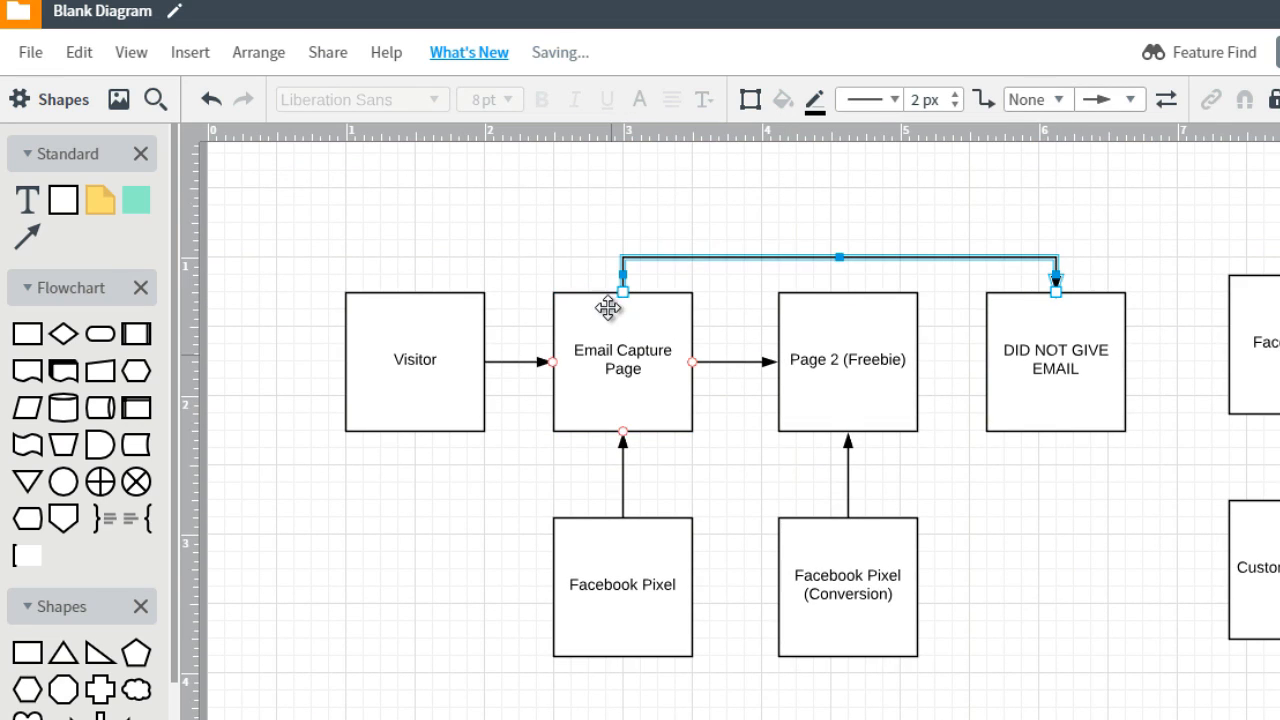
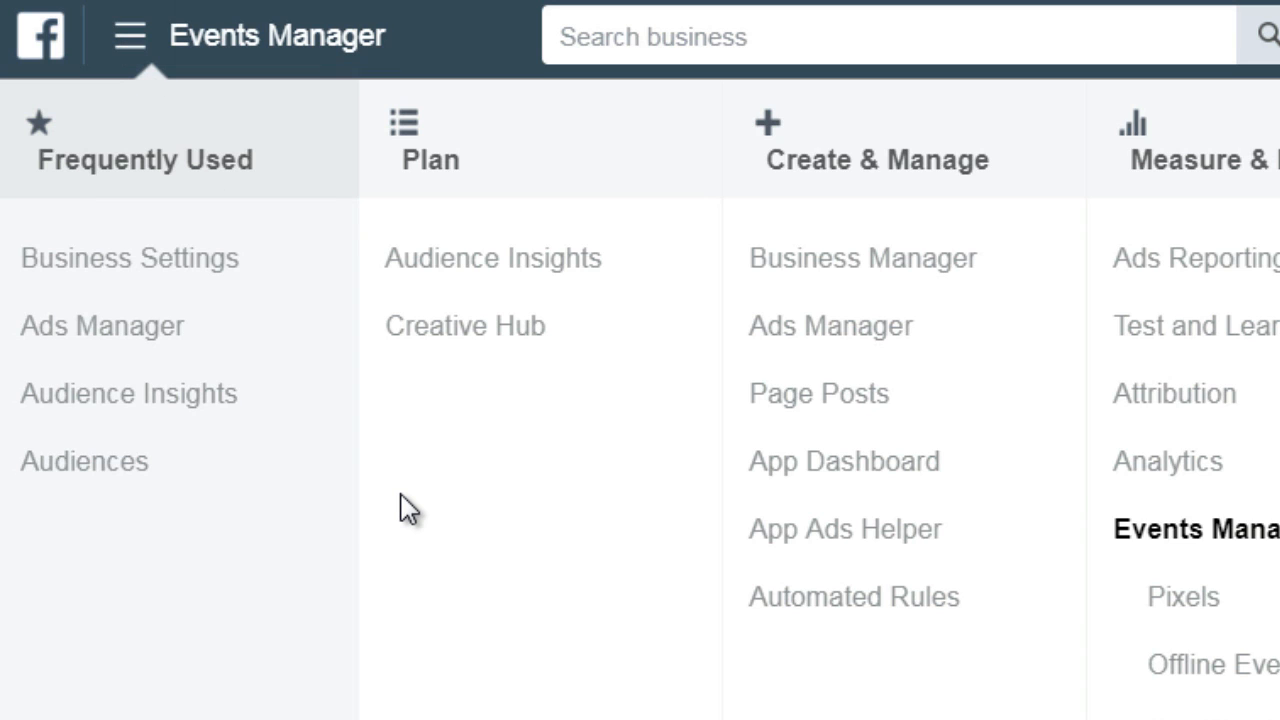
# Open the Pixels page of Events Manager from the full list of business tools and dismiss the test-events tip
pyautogui.scroll(-3, 400, 623)
pyautogui.scroll(-1, 263, 680)
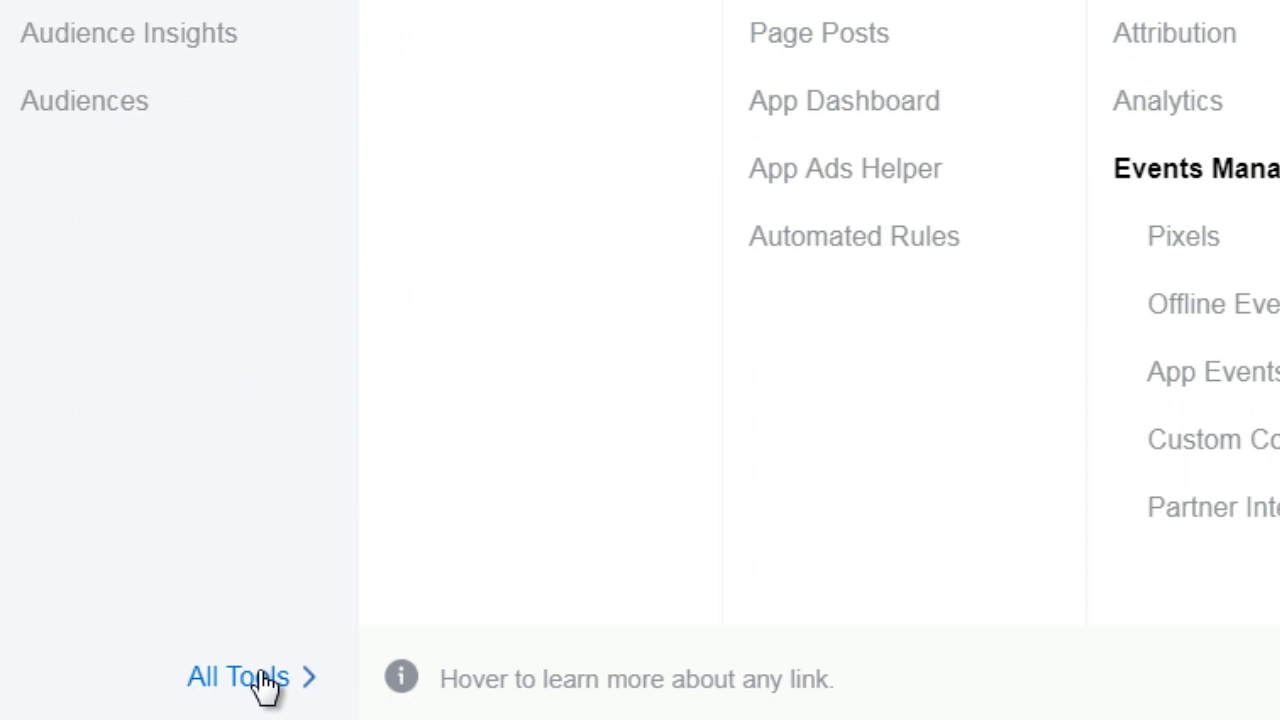
pyautogui.click(262, 679)
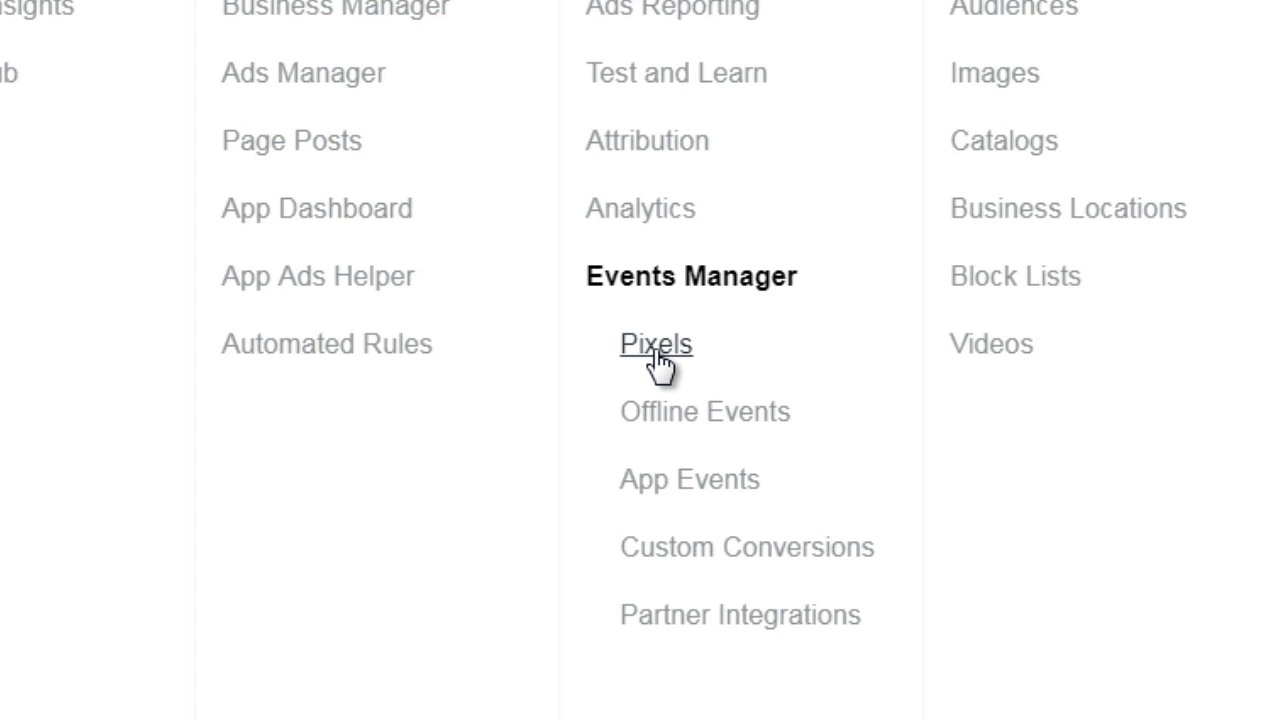
pyautogui.click(656, 345)
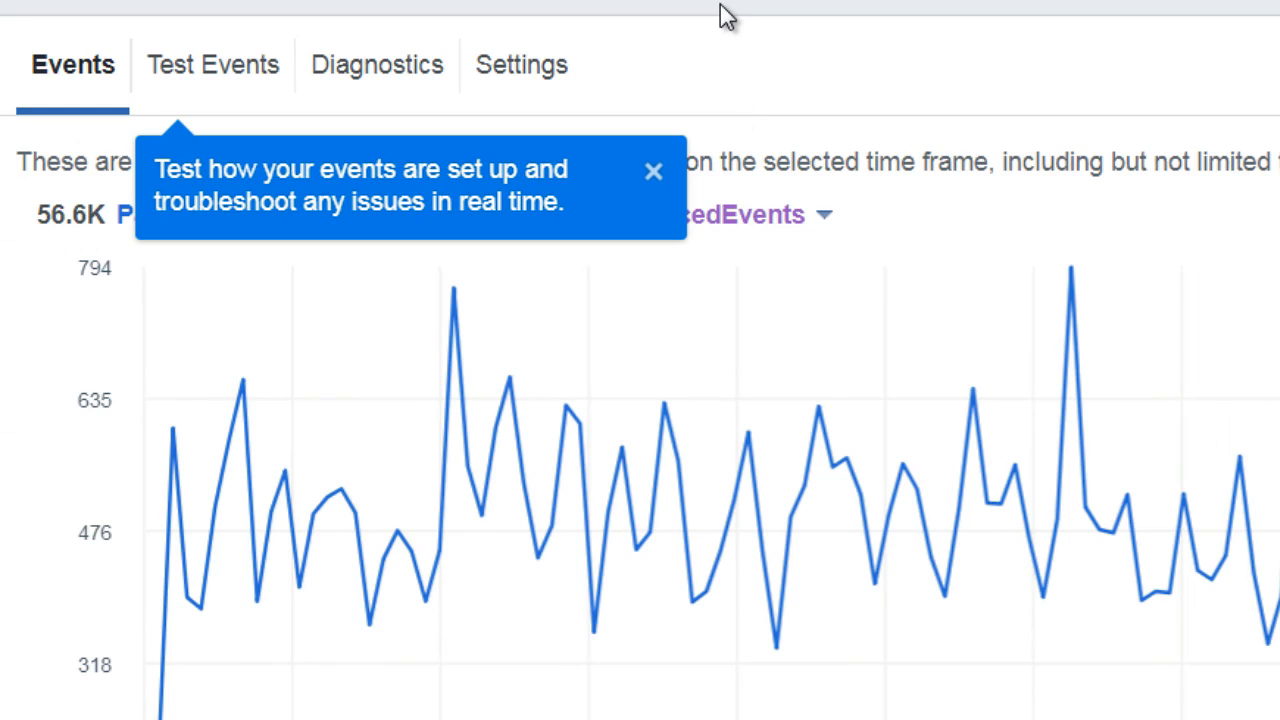
pyautogui.click(652, 176)
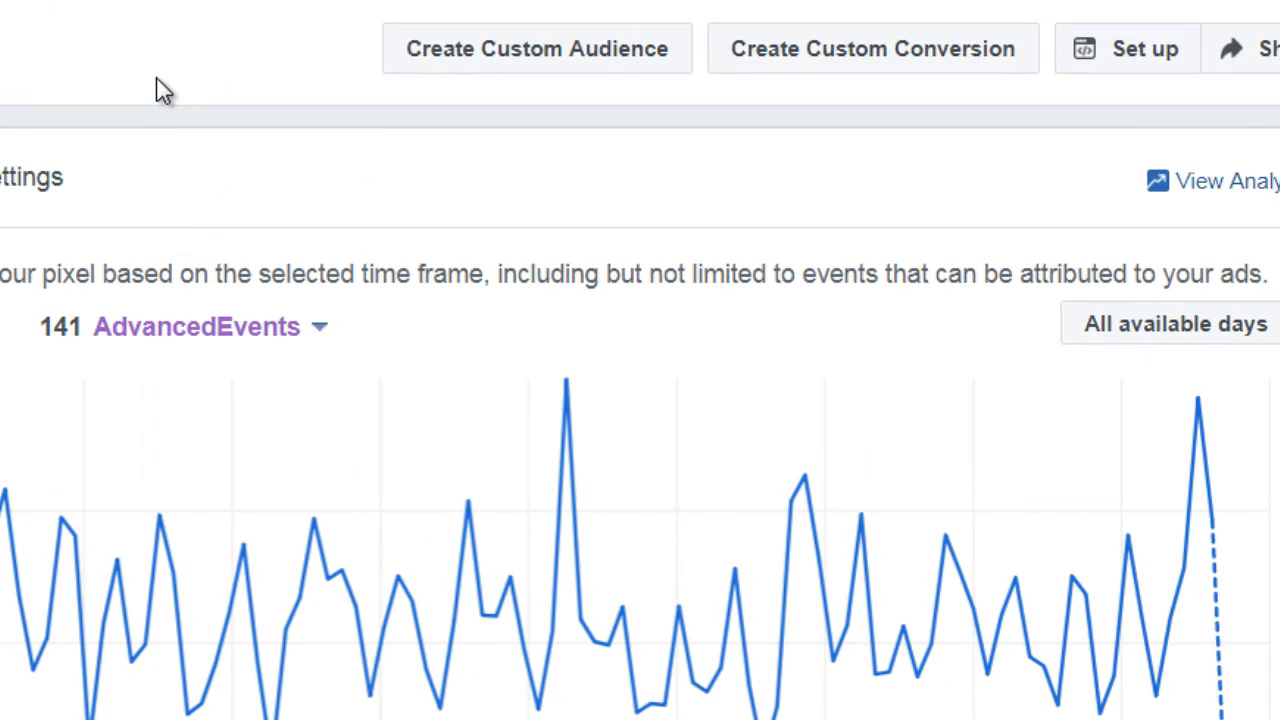
# Open the pixel setup and go through the Install Pixel Code instructions to the base code for the website header
pyautogui.click(1134, 64)
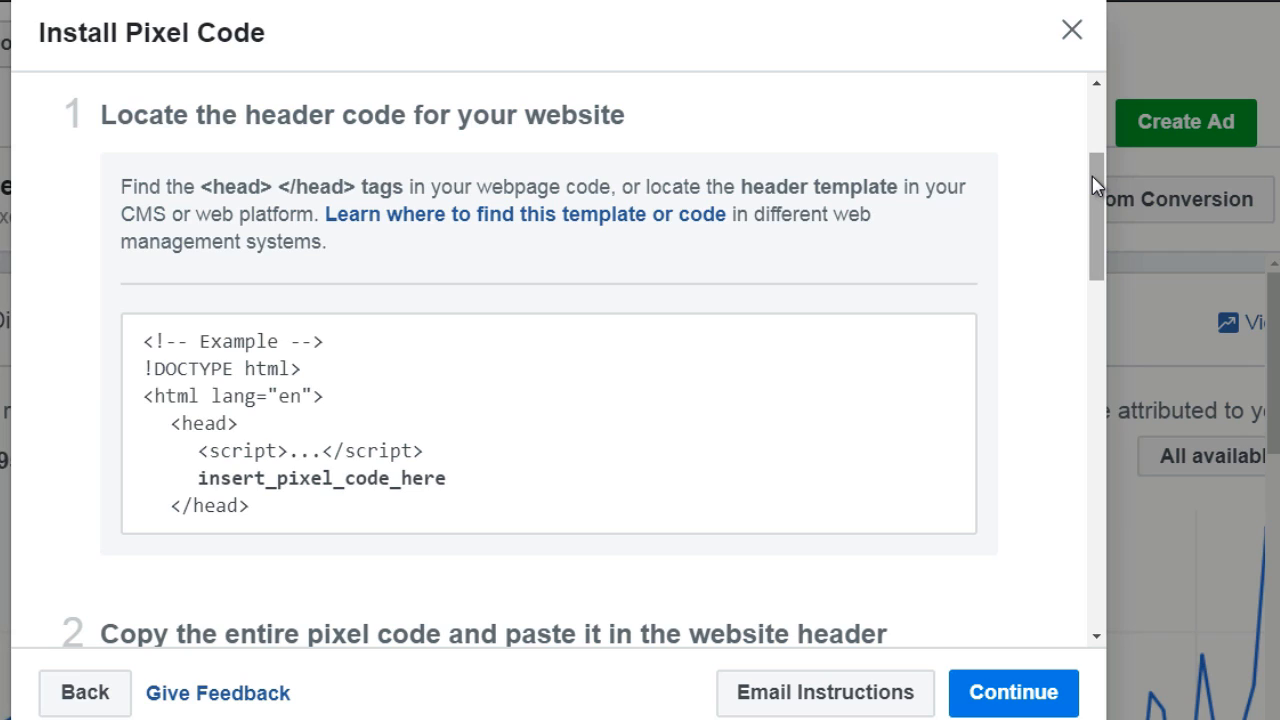
pyautogui.moveTo(1094, 180); pyautogui.dragTo(1092, 181)
pyautogui.moveTo(1100, 194); pyautogui.dragTo(1092, 280)
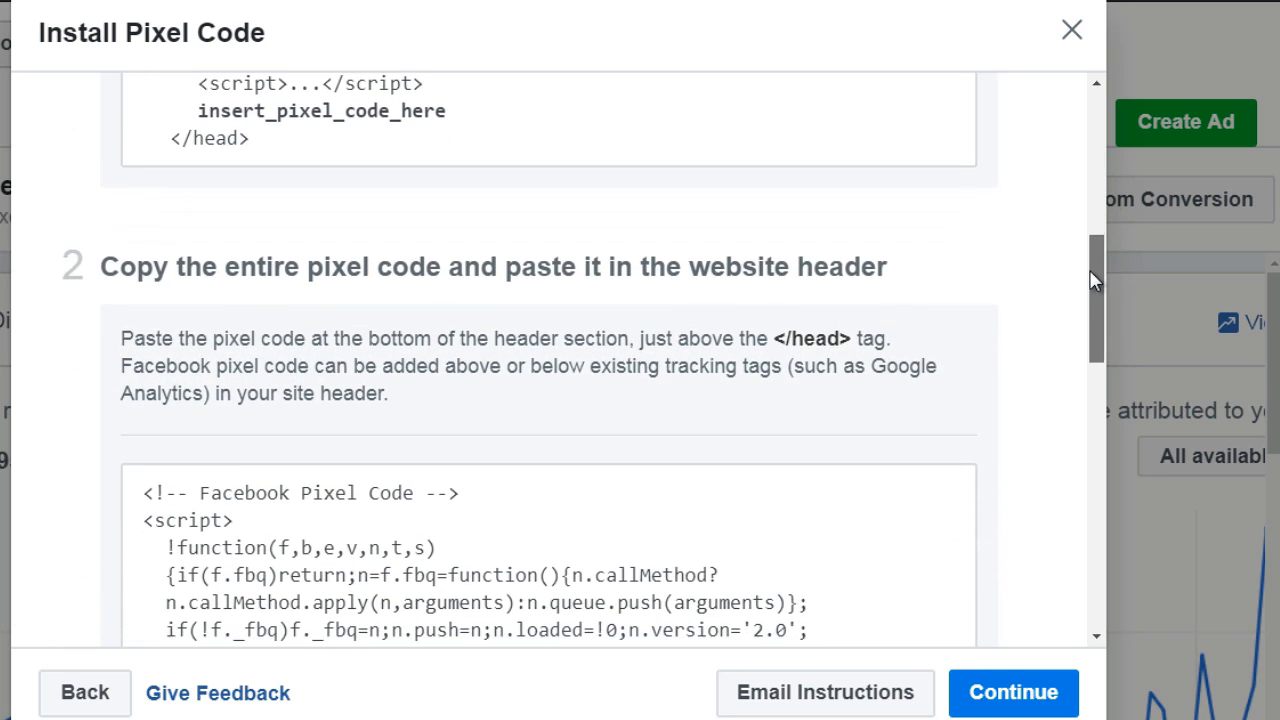
pyautogui.click(606, 523)
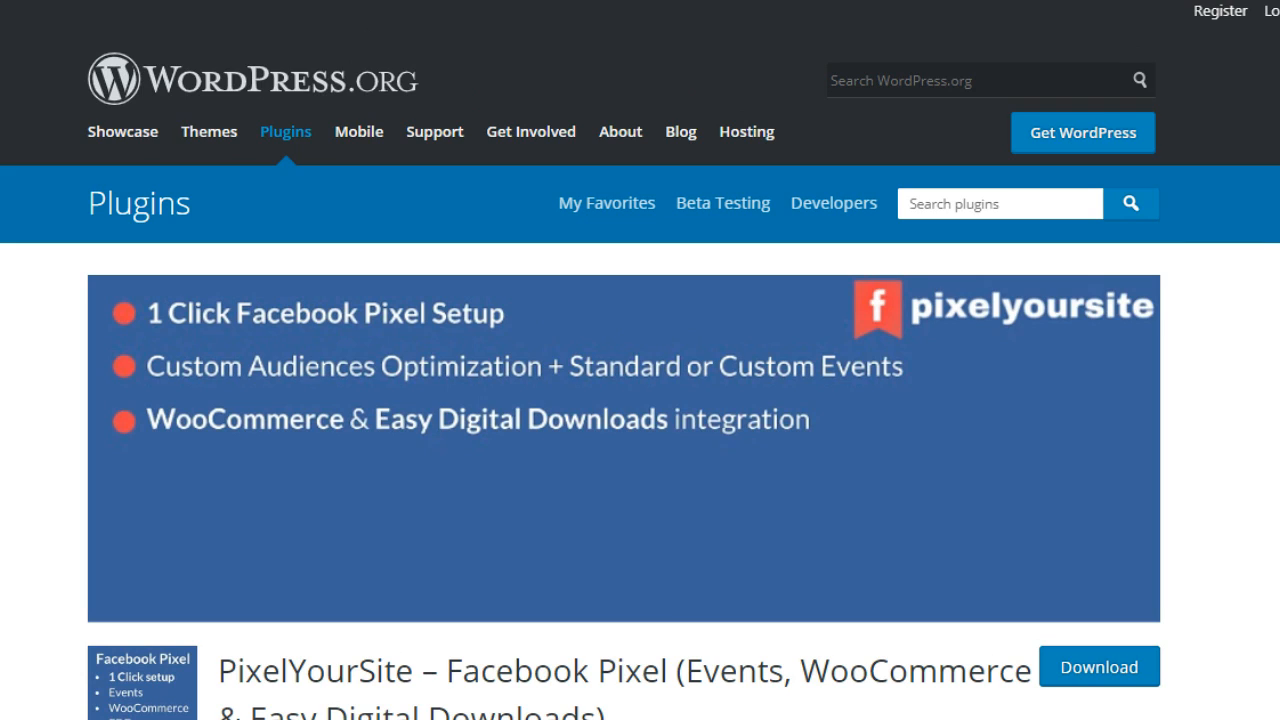
# Review the PixelYourSite plugin page on WordPress.org, including its description, version details, ratings and e-commerce features
pyautogui.scroll(-1, 640, 377)
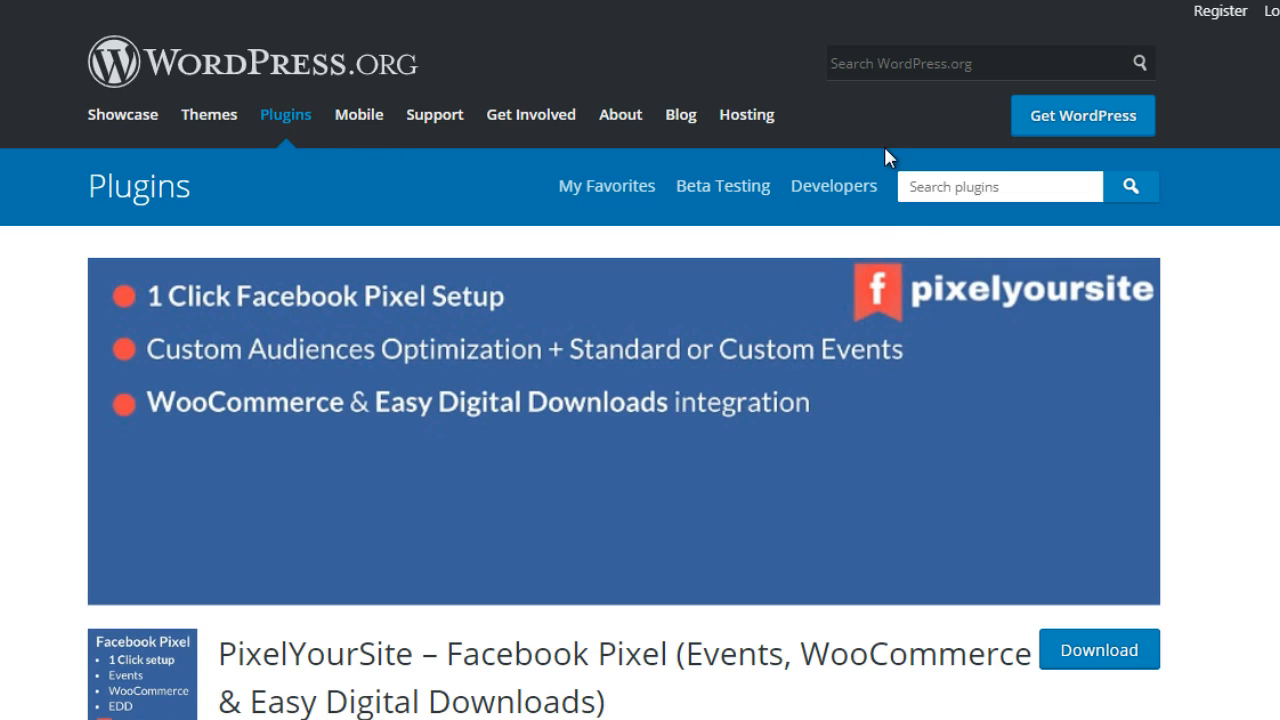
pyautogui.click(985, 188)
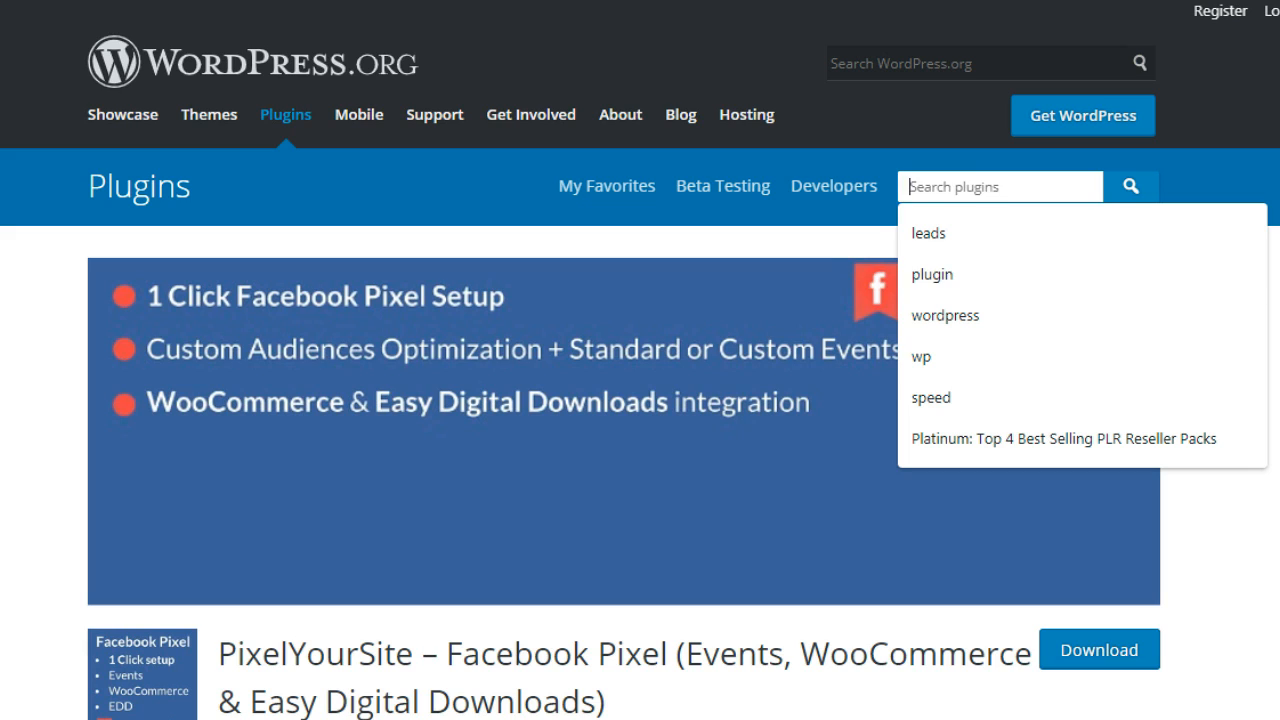
pyautogui.press('Escape')
pyautogui.scroll(-3, 640, 400)
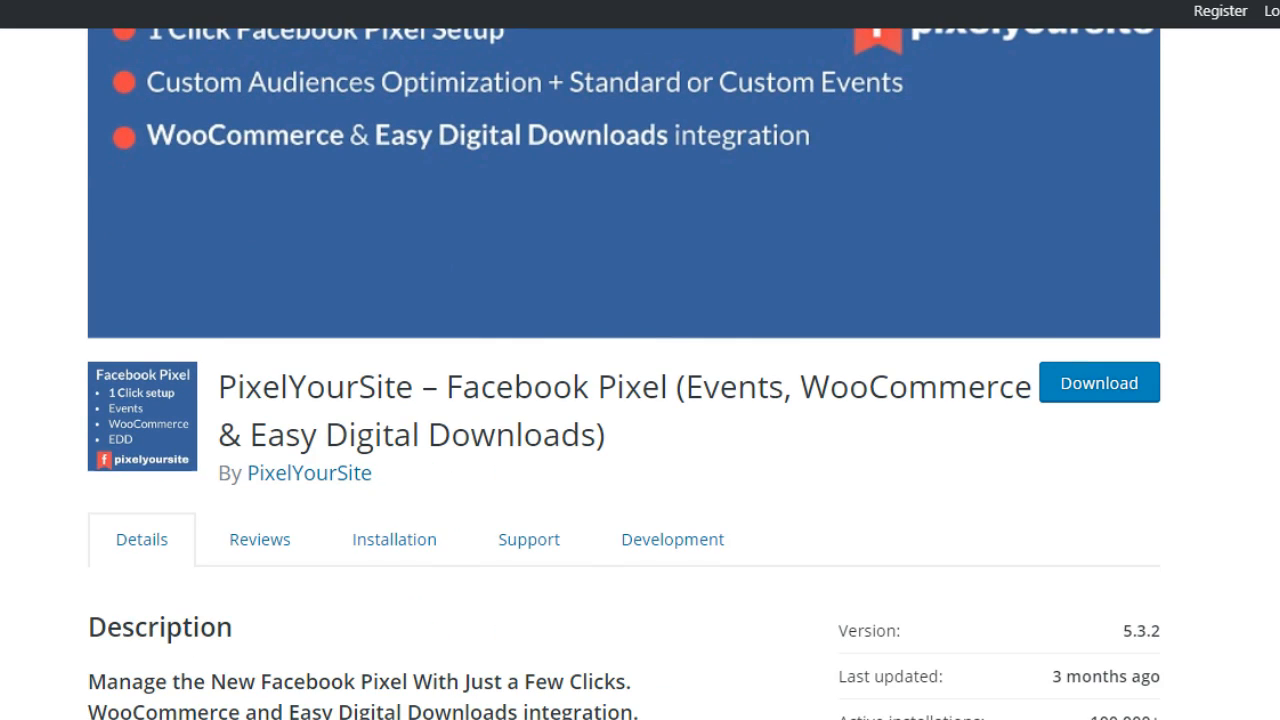
pyautogui.scroll(-5, 640, 400)
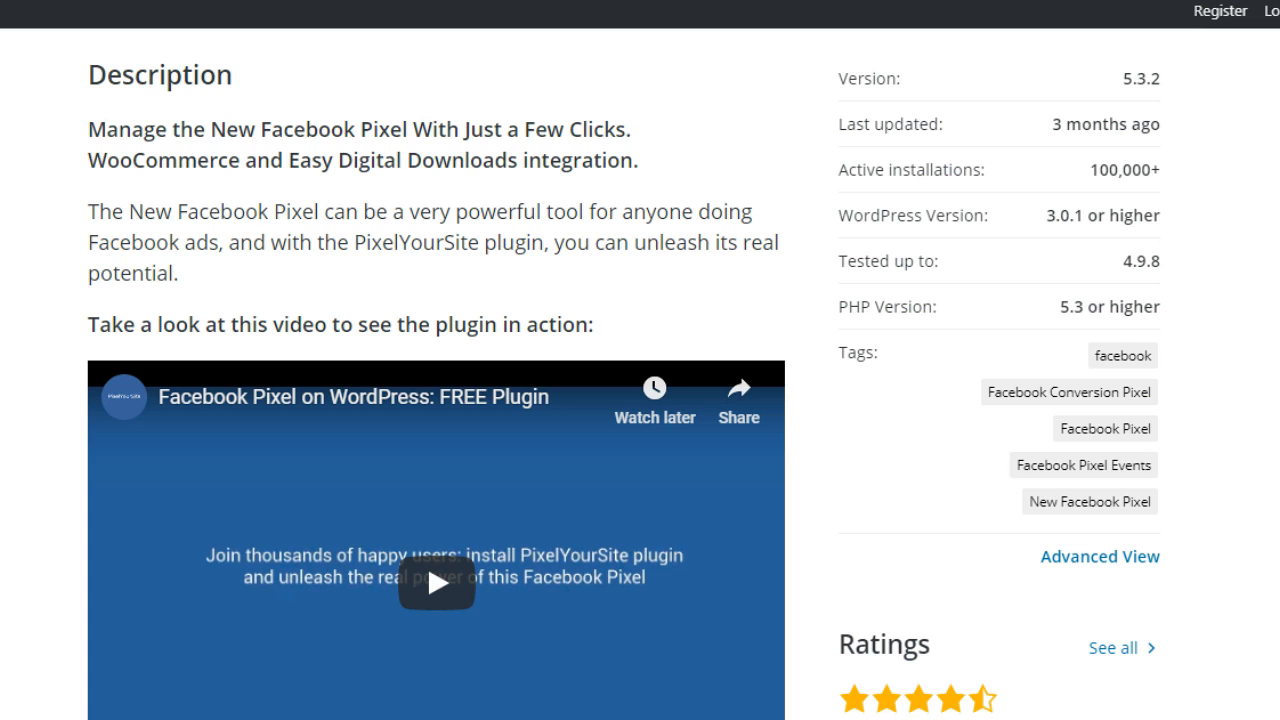
pyautogui.scroll(-7, 640, 400)
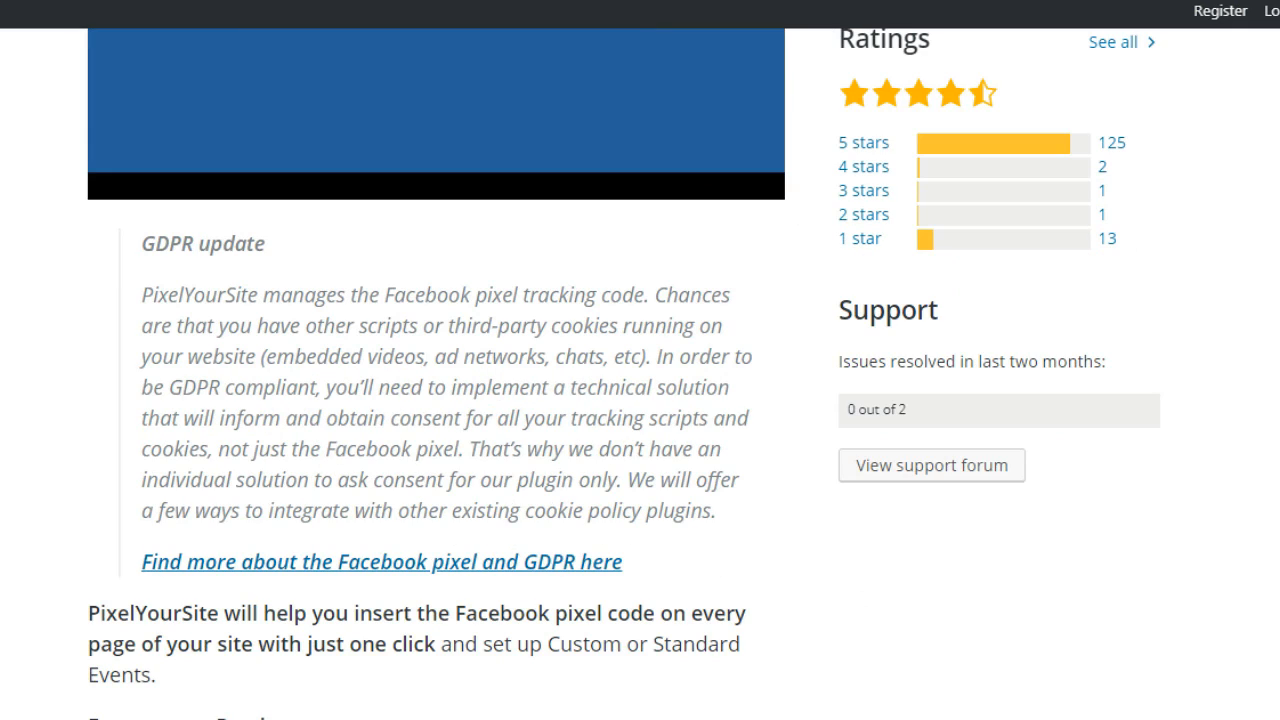
pyautogui.scroll(-3, 640, 400)
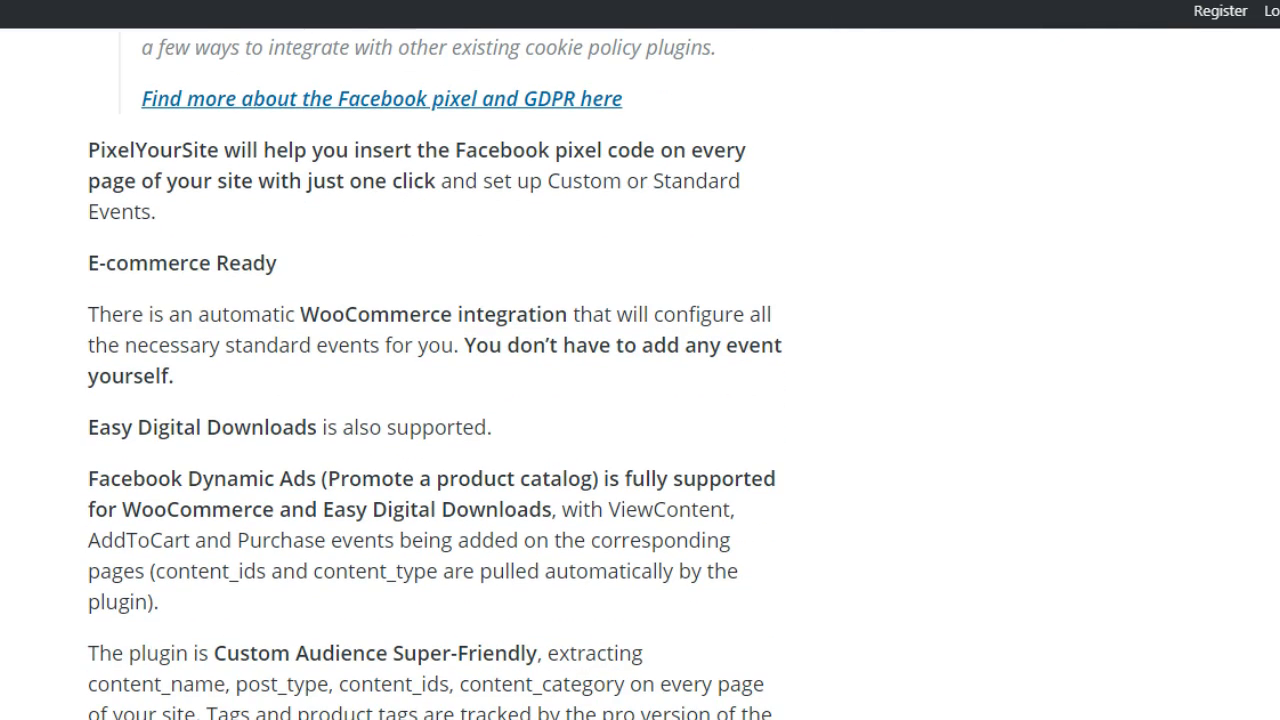
pyautogui.scroll(-3, 640, 400)
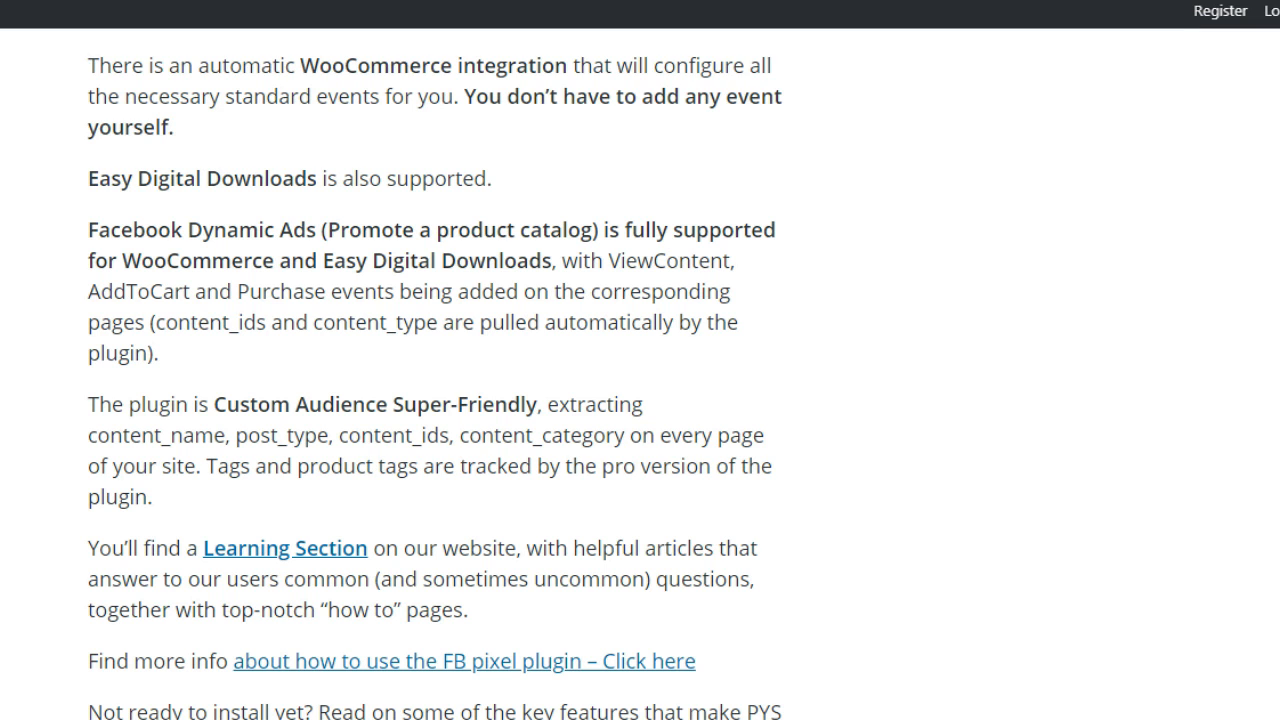
pyautogui.scroll(15, 623, 374)
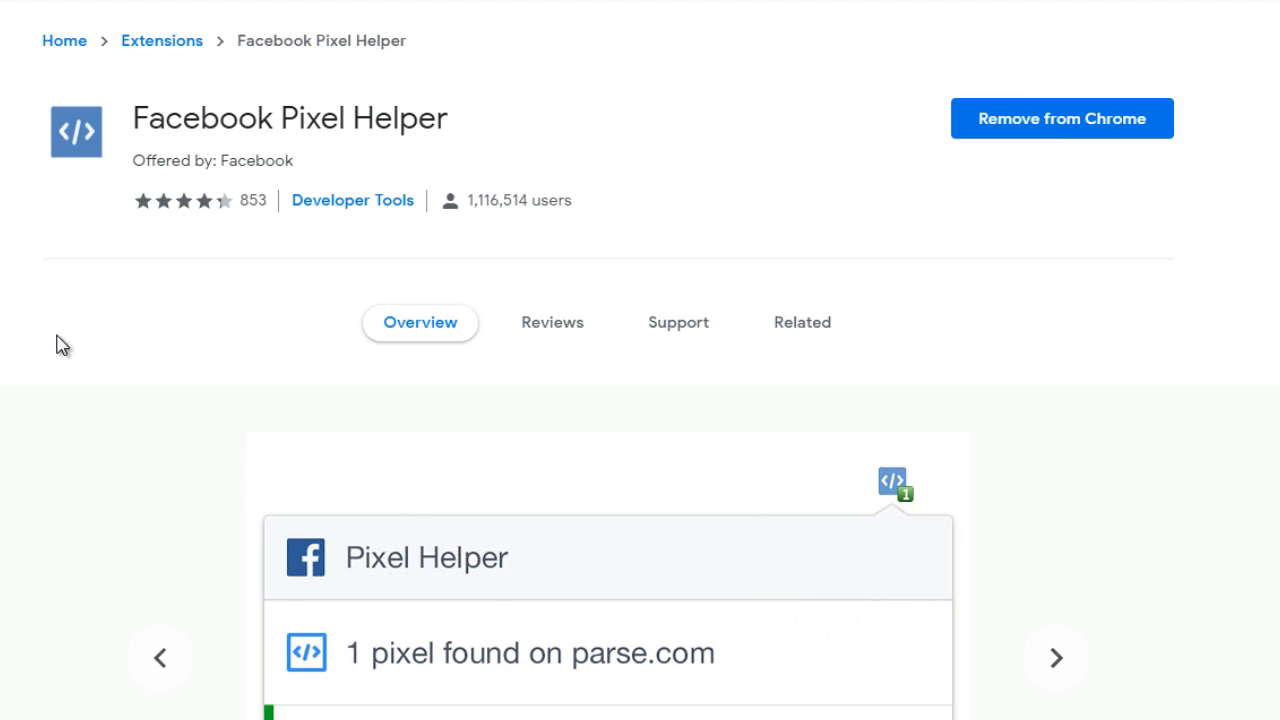
# Look over the Facebook Pixel Helper extension page in the Chrome Web Store, including its overview screenshots
pyautogui.scroll(-1, 57, 345)
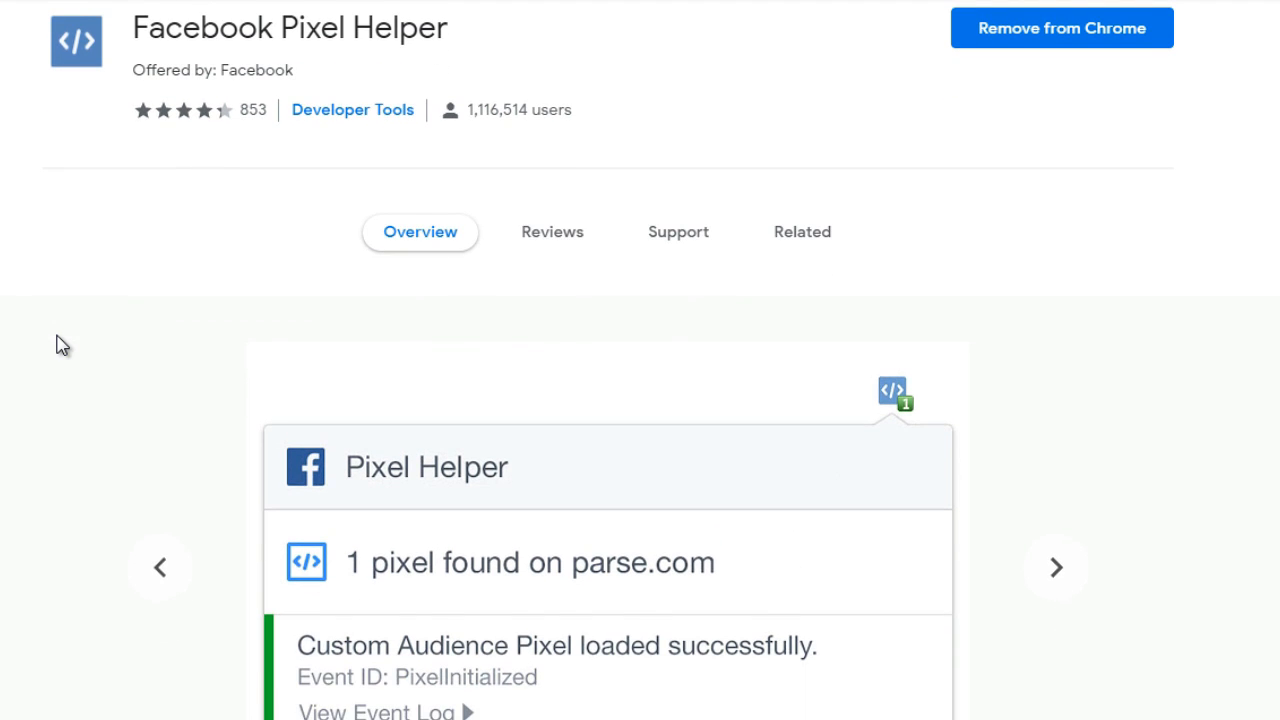
pyautogui.scroll(1, 57, 345)
pyautogui.scroll(-1, 57, 345)
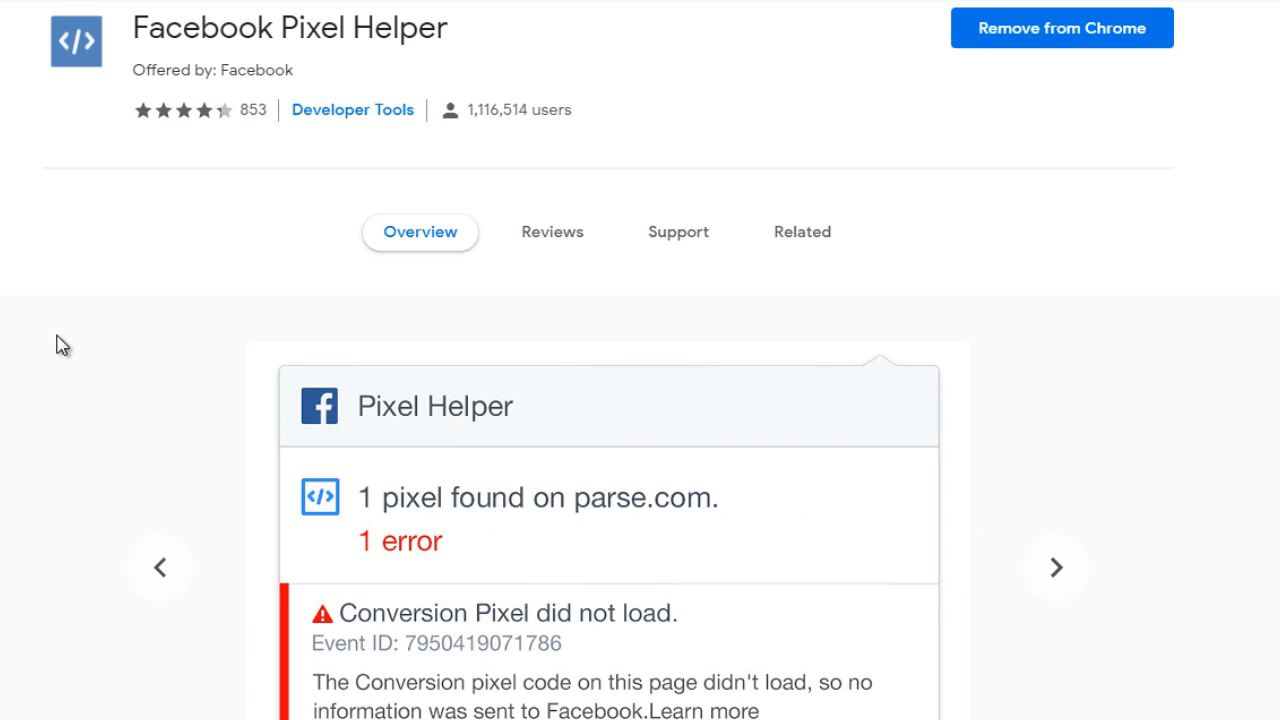
pyautogui.scroll(-2, 57, 337)
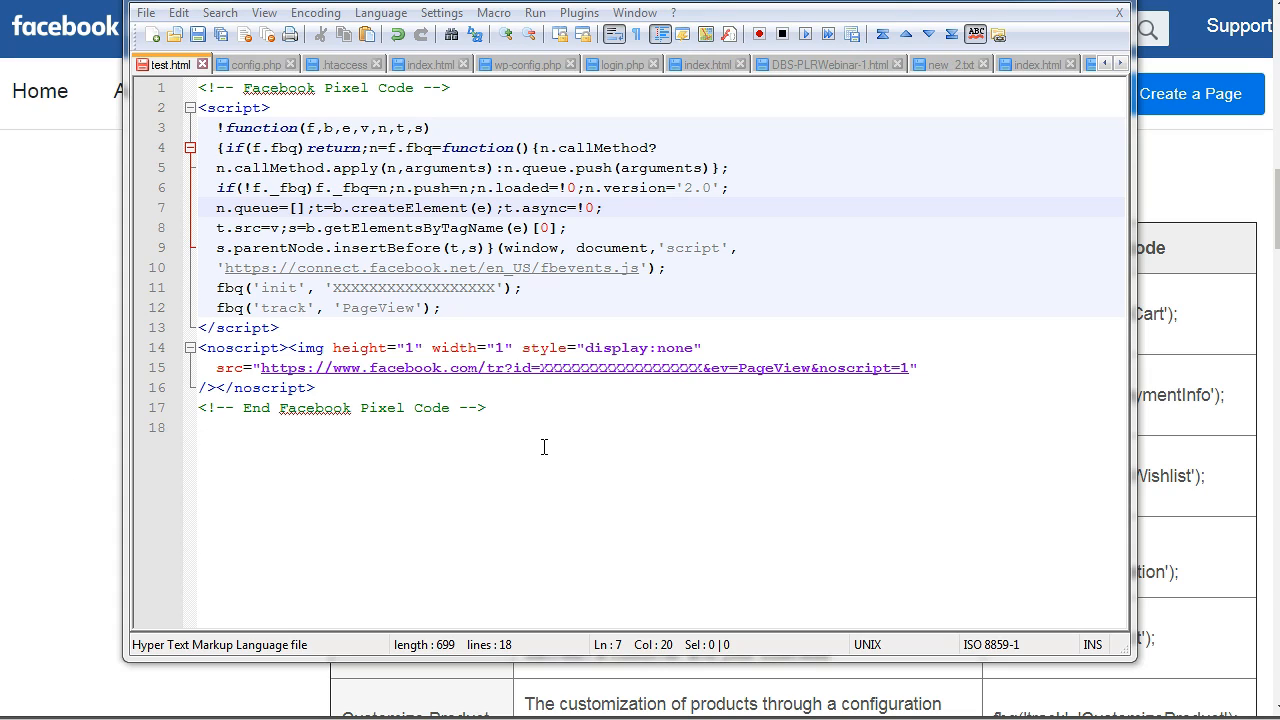
# In test.html in the code editor, highlight the pixel ID placeholder in the fbq('init') line, and return to the Facebook help page
pyautogui.moveTo(544, 447); pyautogui.dragTo(228, 138)
pyautogui.click(324, 228)
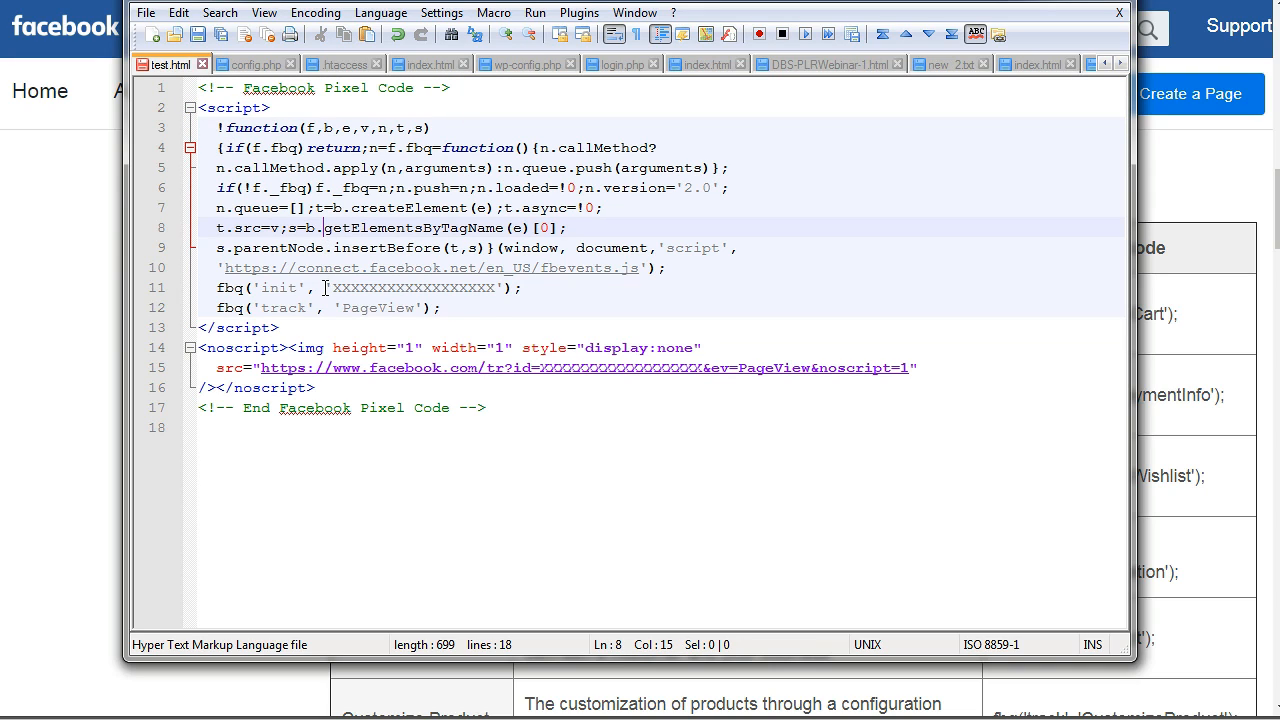
pyautogui.moveTo(333, 288); pyautogui.dragTo(497, 289)
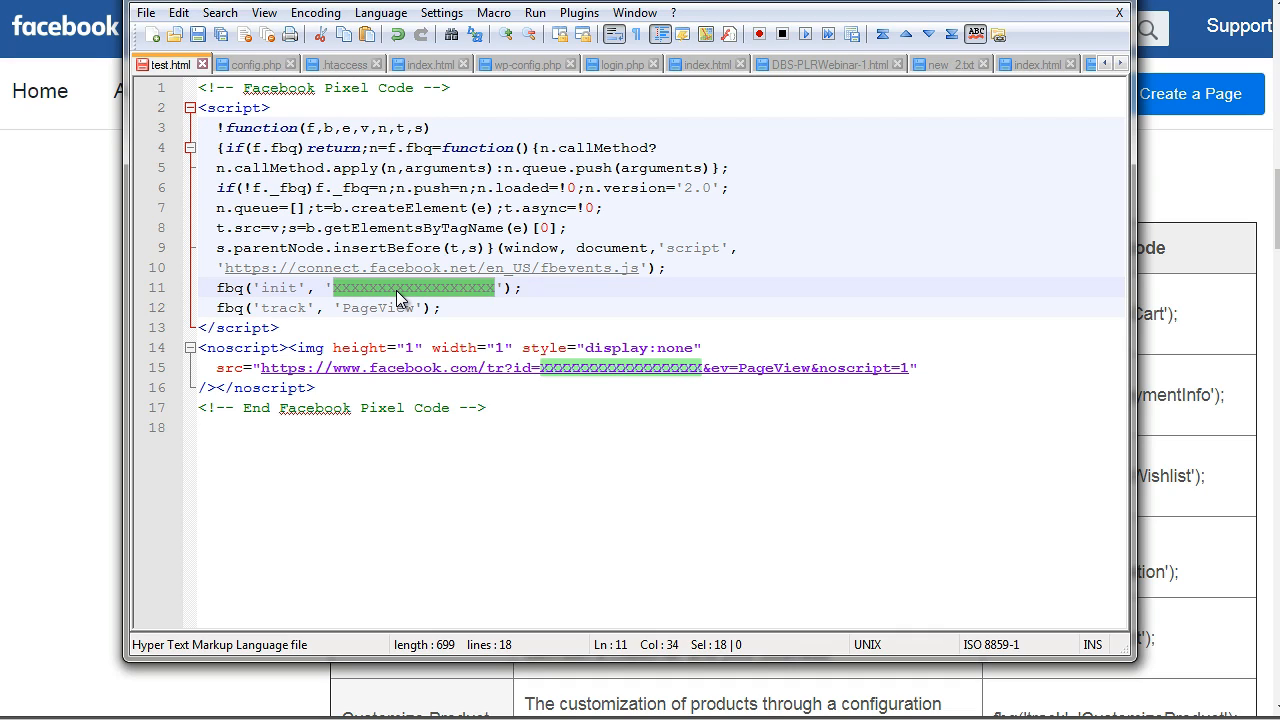
pyautogui.click(72, 230)
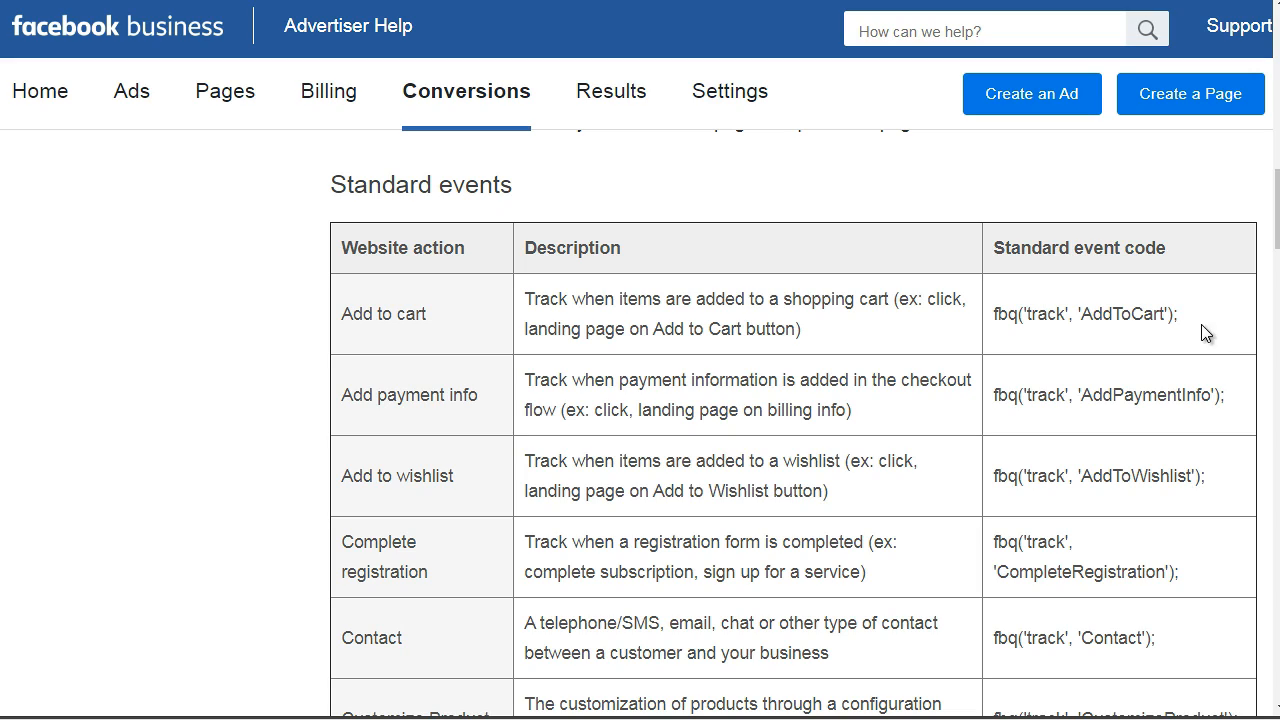
# Highlight the event codes for Add to cart and Add payment info in the Standard events table
pyautogui.moveTo(1184, 314); pyautogui.dragTo(993, 313)
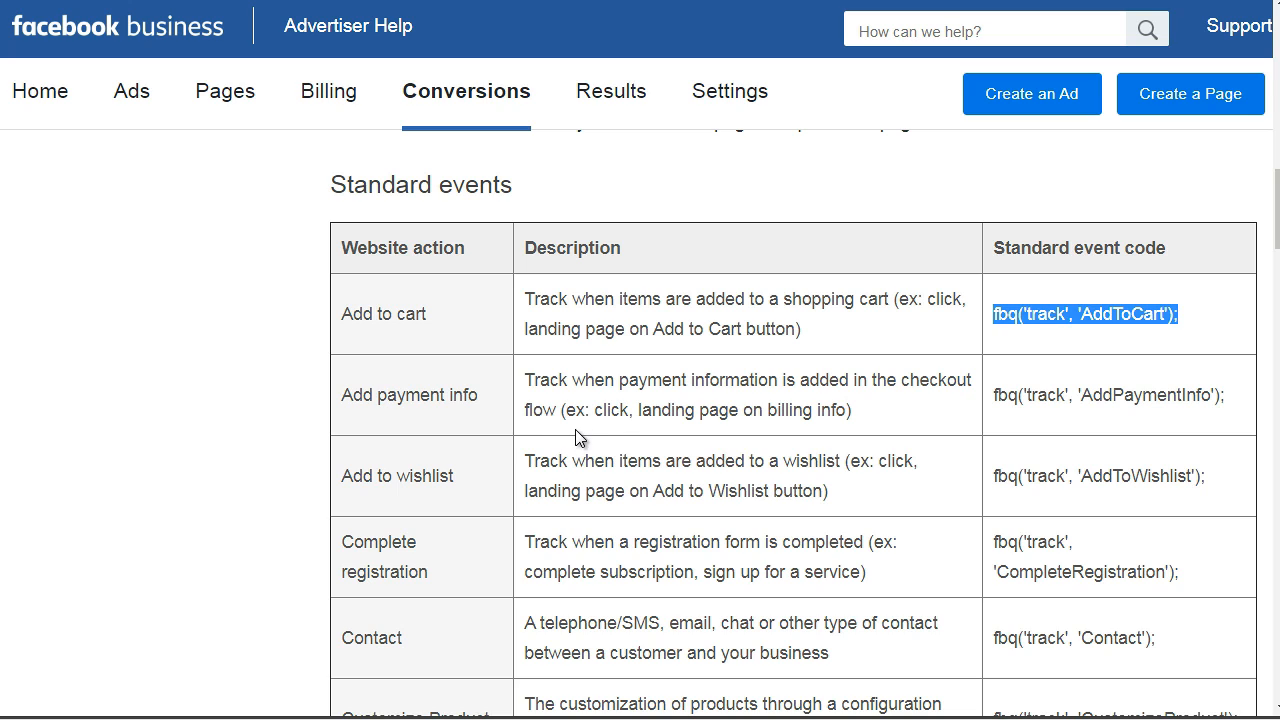
pyautogui.click(1234, 400)
pyautogui.moveTo(1234, 400); pyautogui.dragTo(982, 398)
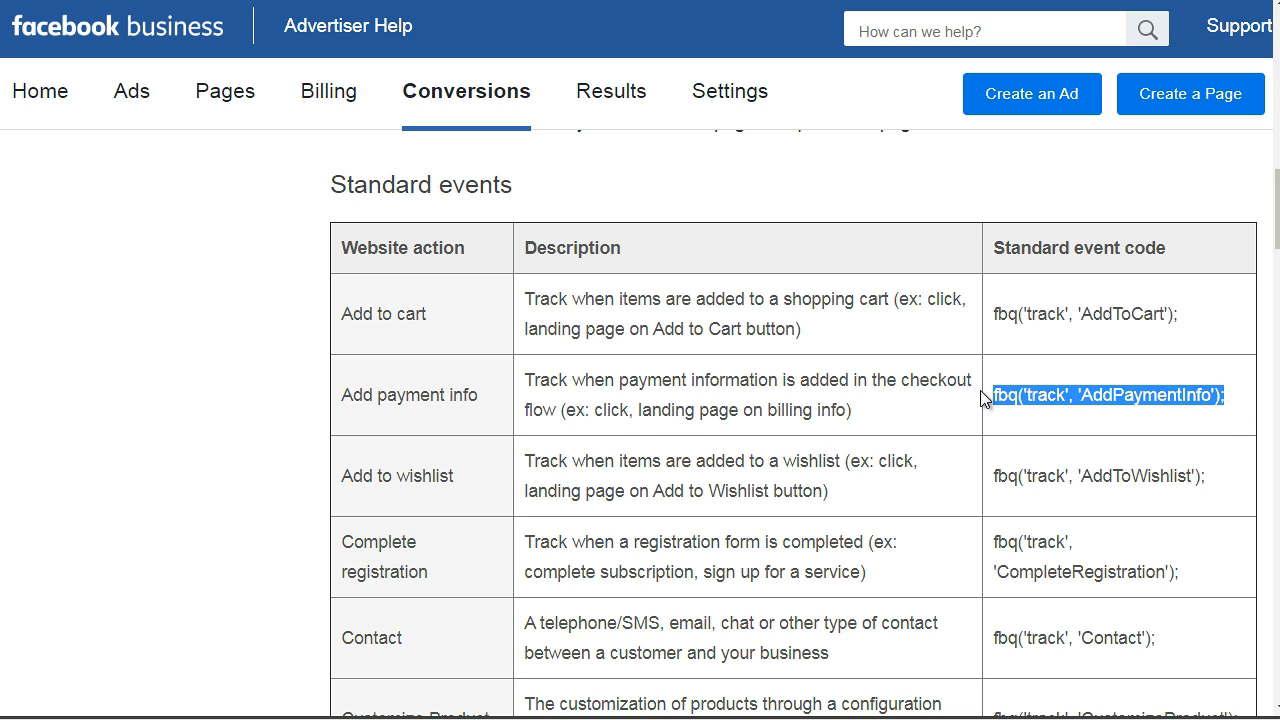
# Examine the Complete registration, Contact and Lead rows of the Standard events table, highlighting the action names and the Lead event code
pyautogui.scroll(-3, 982, 398)
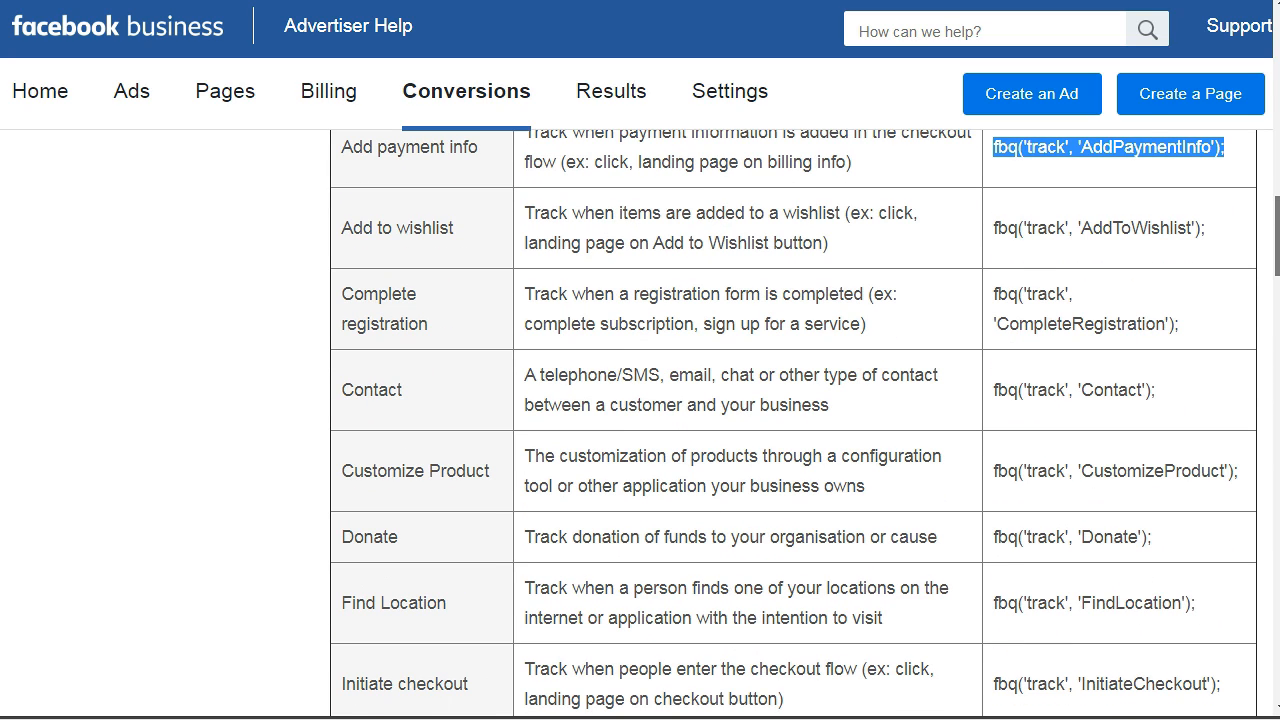
pyautogui.scroll(-1, 793, 419)
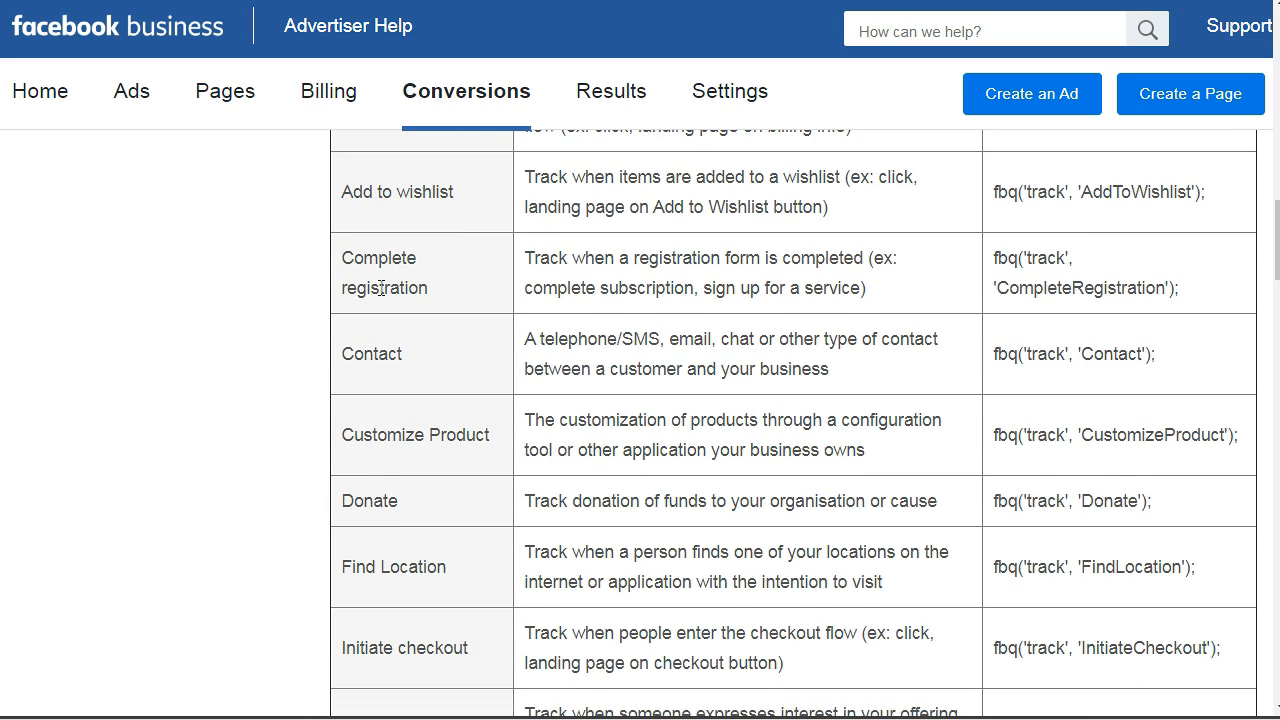
pyautogui.moveTo(345, 257); pyautogui.dragTo(436, 292)
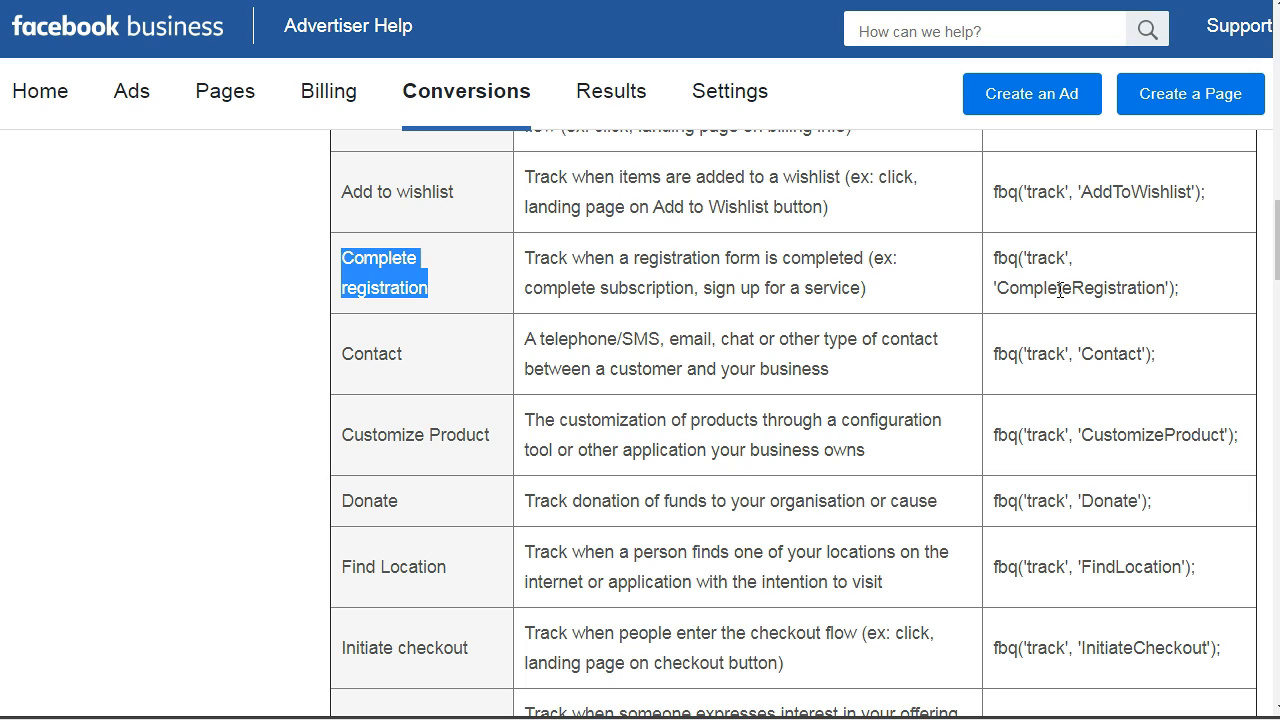
pyautogui.moveTo(338, 354); pyautogui.dragTo(409, 354)
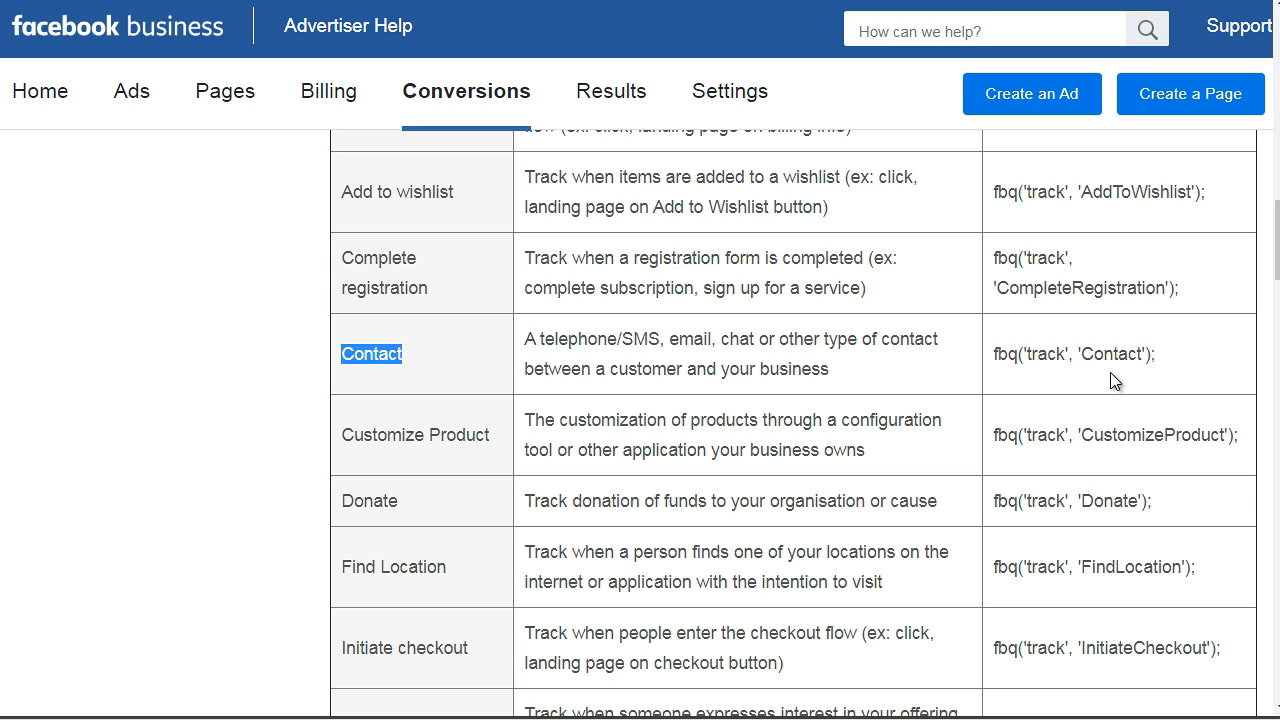
pyautogui.moveTo(1277, 256); pyautogui.dragTo(1277, 289)
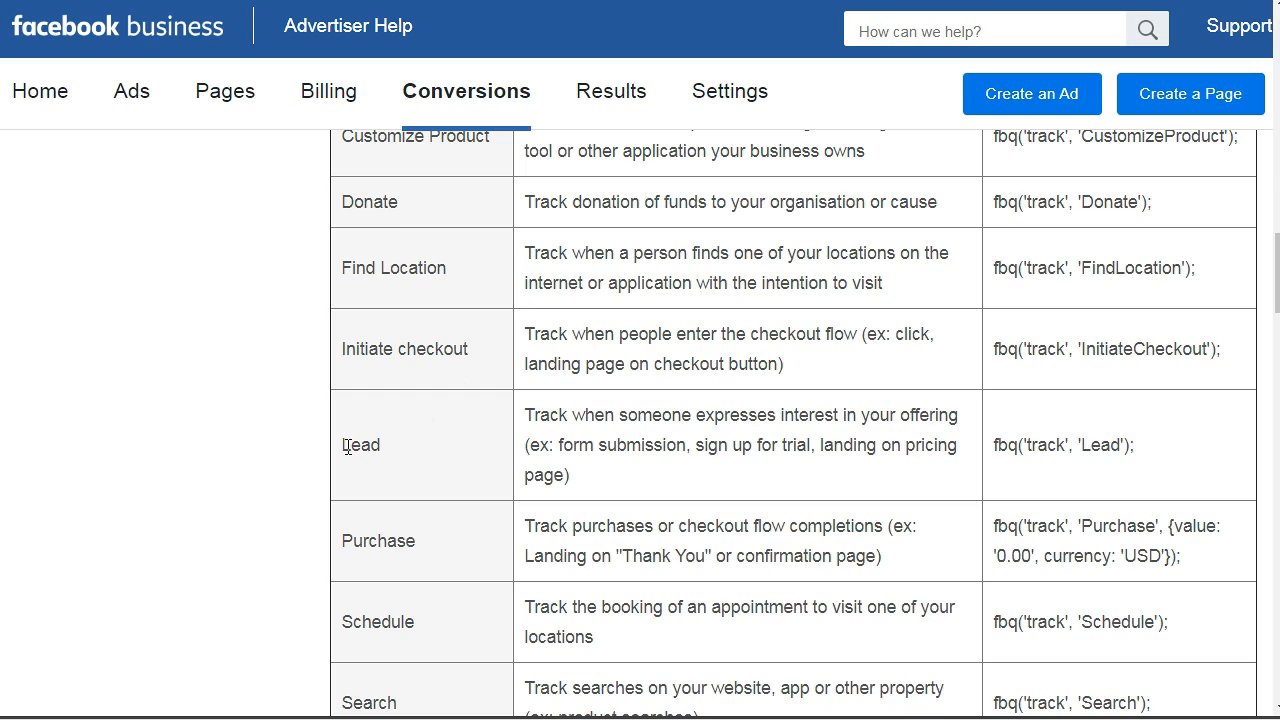
pyautogui.doubleClick(381, 451)
pyautogui.moveTo(1134, 444); pyautogui.dragTo(983, 456)
# Examine the Purchase event code in the Standard events table, highlighting its currency and value parameters
pyautogui.scroll(-4, 1249, 290)
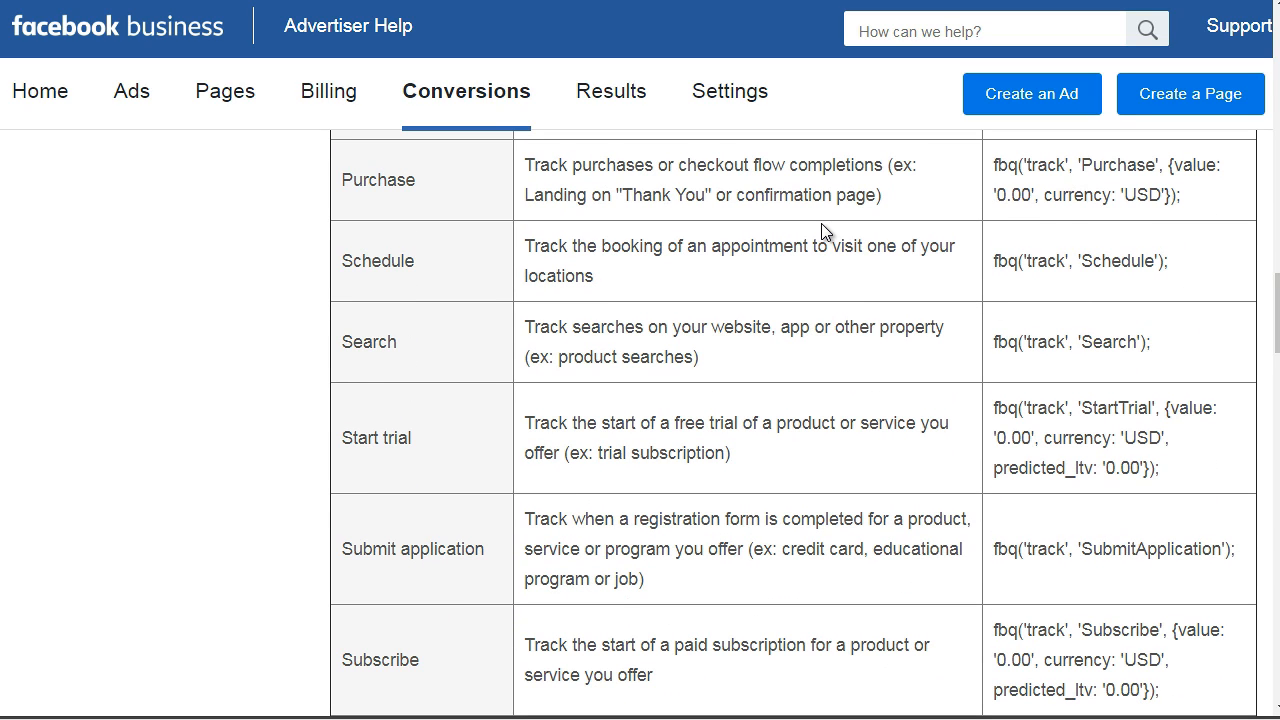
pyautogui.moveTo(1207, 193); pyautogui.dragTo(995, 166)
pyautogui.click(995, 166)
pyautogui.moveTo(1160, 194); pyautogui.dragTo(1129, 194)
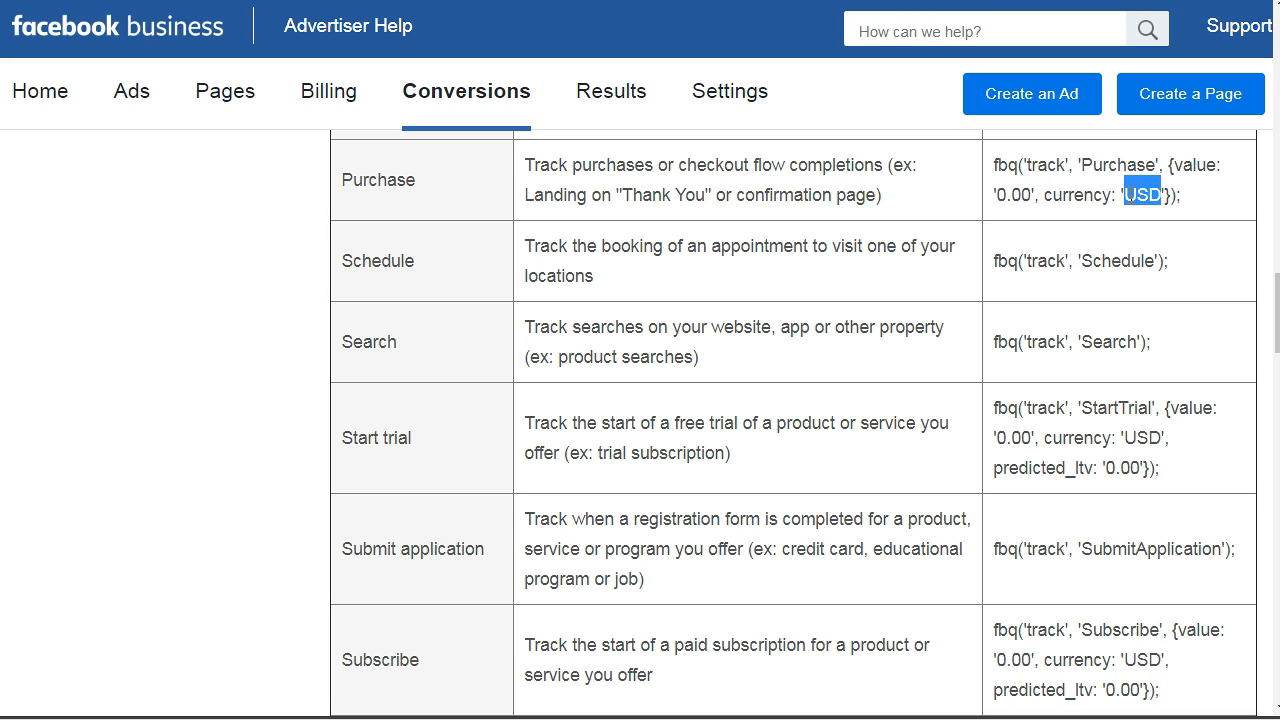
pyautogui.moveTo(1032, 194); pyautogui.dragTo(998, 196)
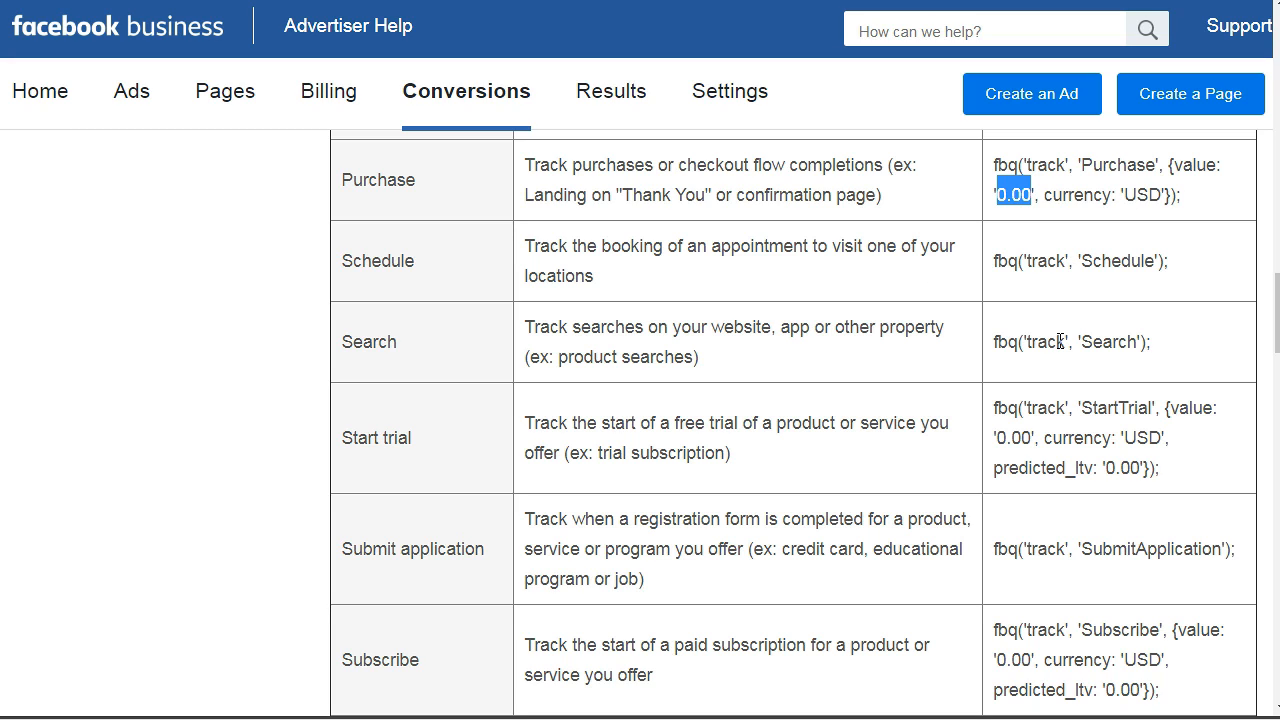
# Copy the View content event code, fbq('track', 'ViewContent');, from the Standard events table
pyautogui.scroll(-3, 1060, 341)
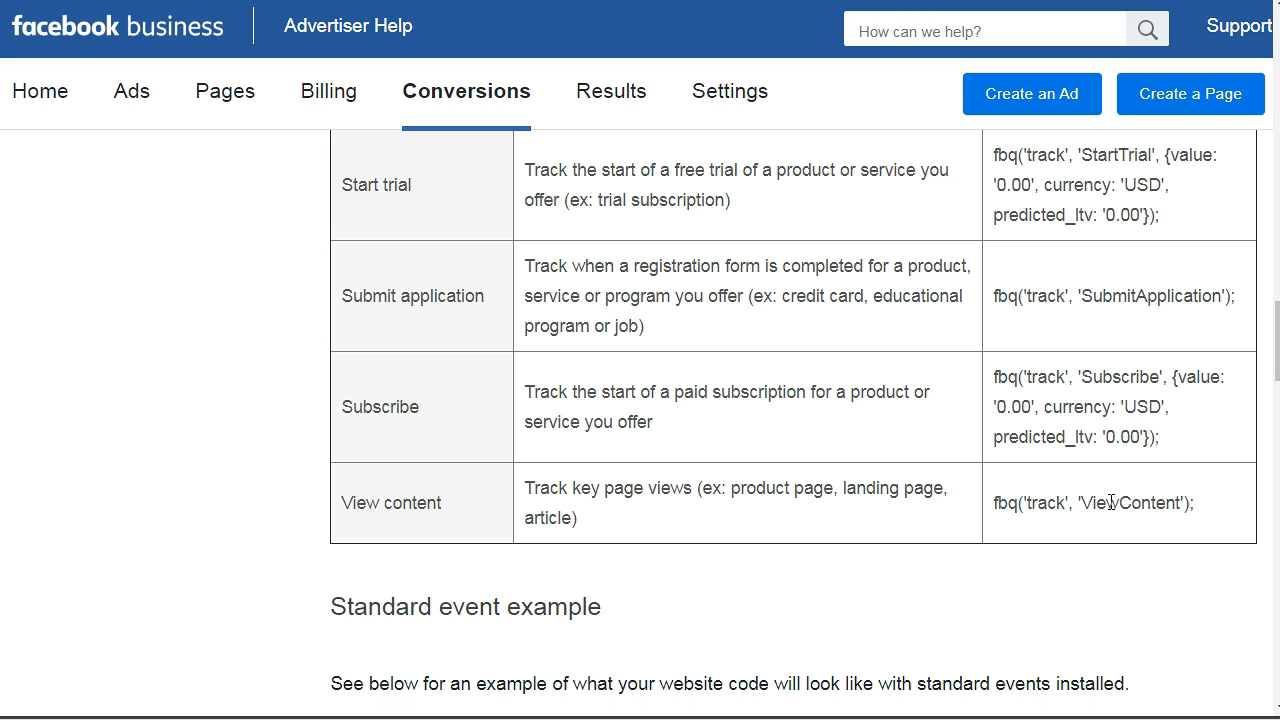
pyautogui.moveTo(1197, 506); pyautogui.dragTo(981, 505)
pyautogui.hotkey('ctrl', 'c')
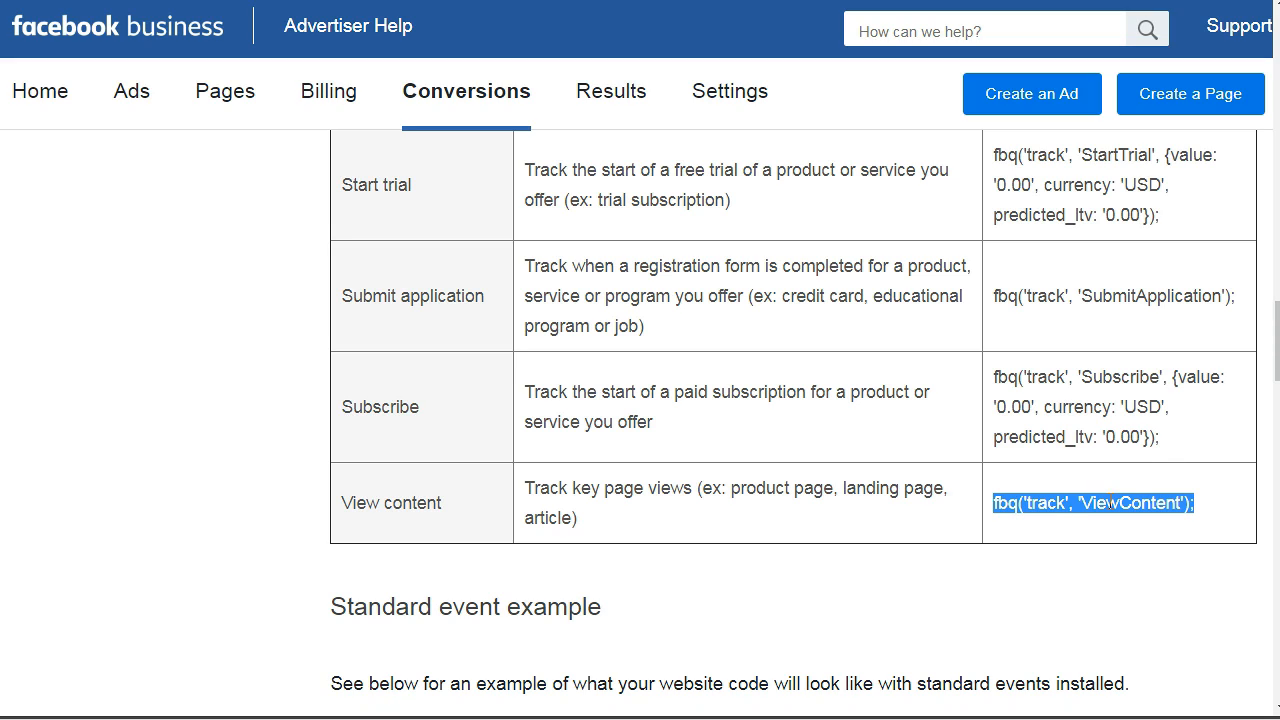
pyautogui.rightClick(1060, 508)
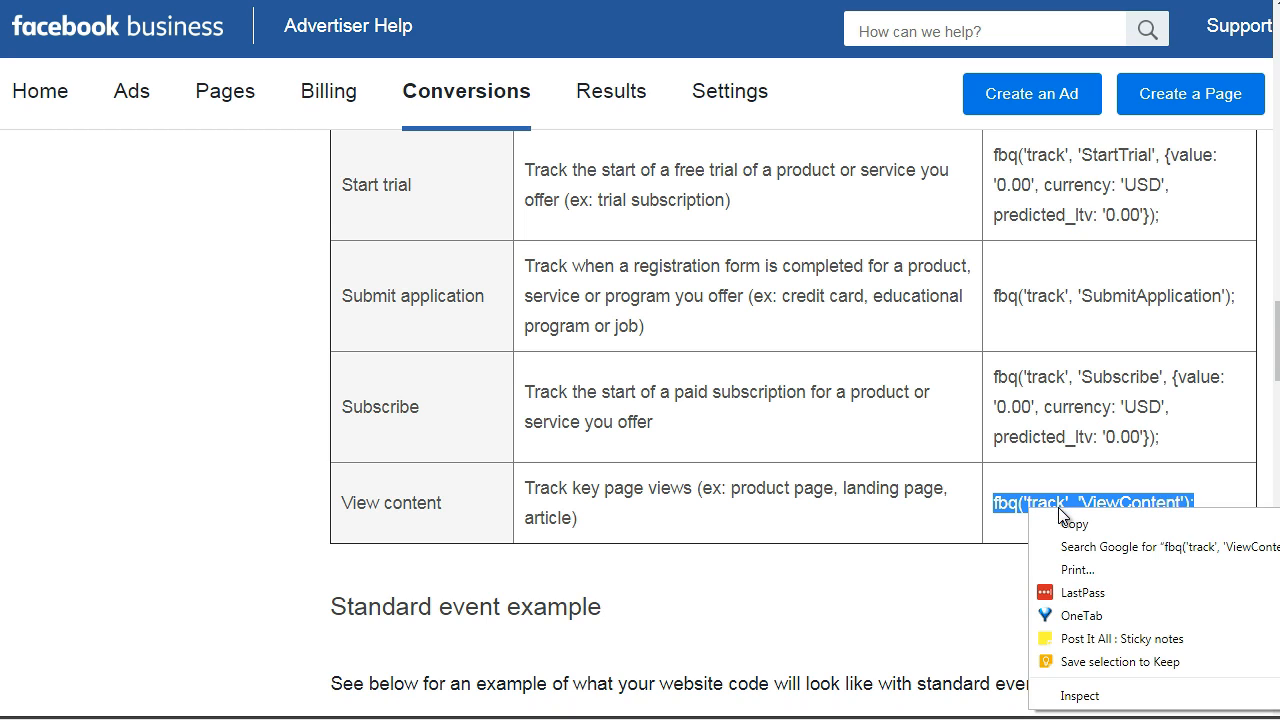
pyautogui.click(1067, 522)
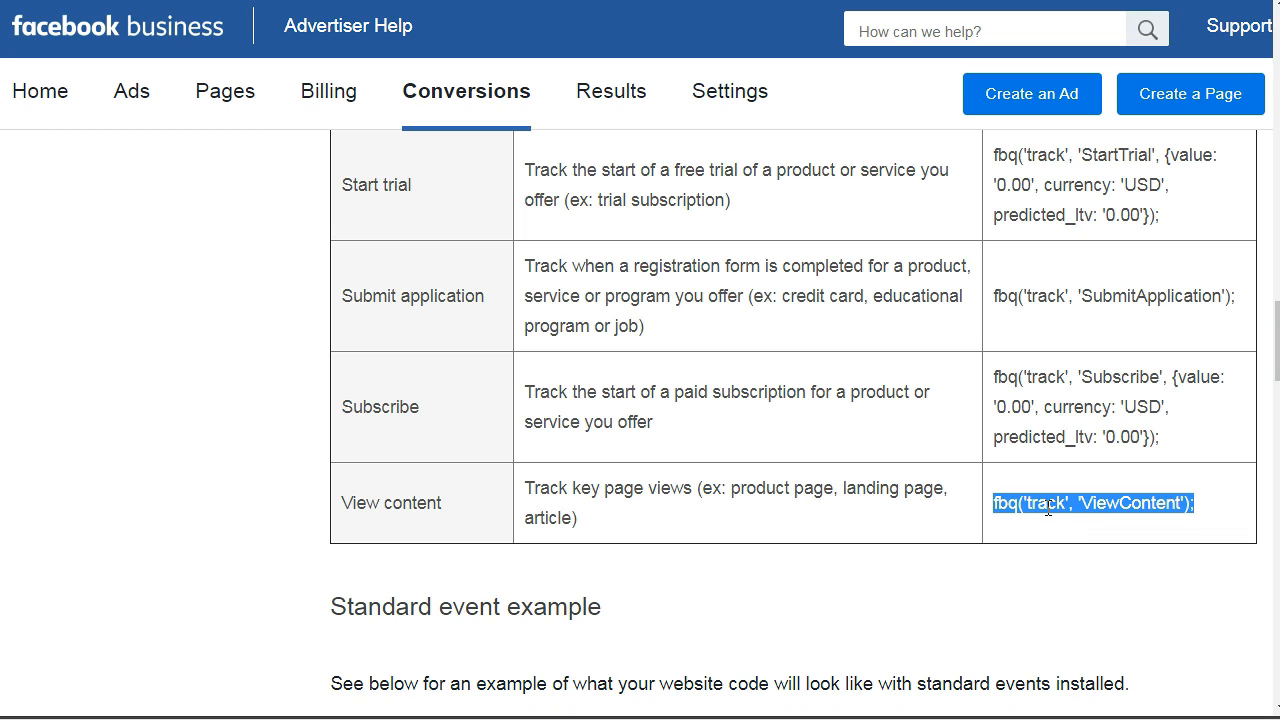
# Switch to test.html in Notepad++ and highlight the fbq('track', 'PageView'); line of the pixel code
pyautogui.click(599, 719)
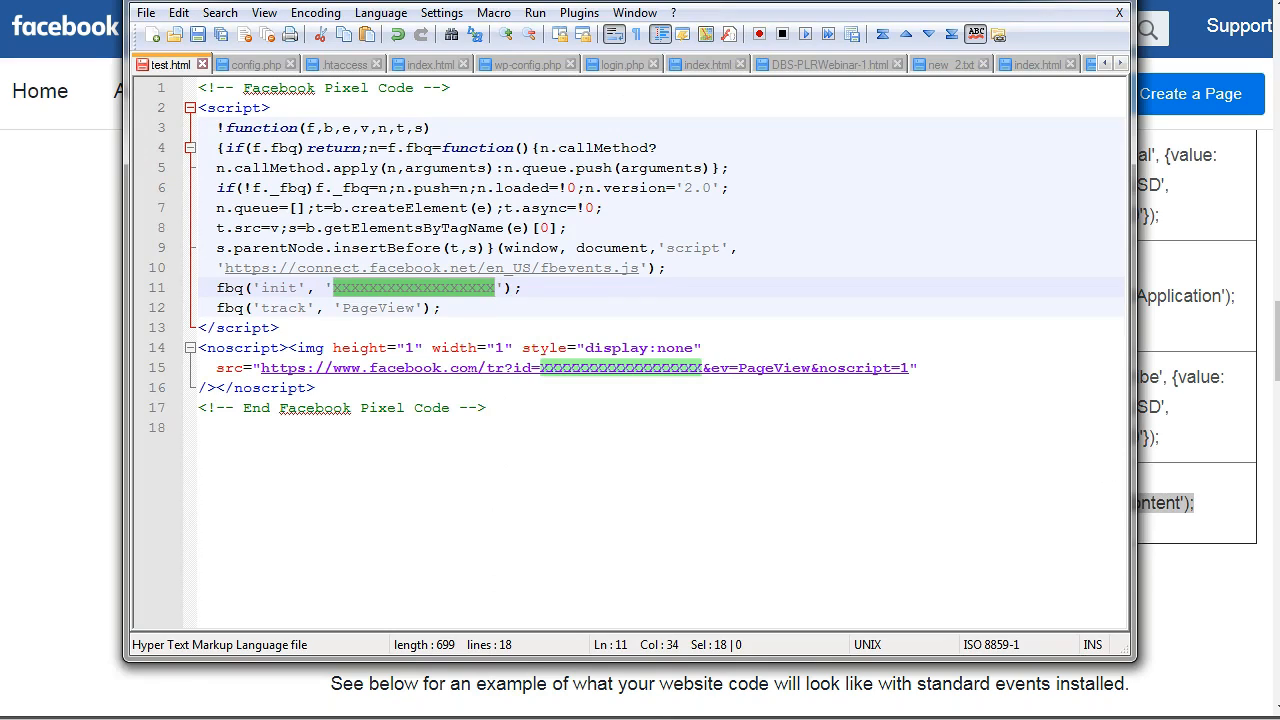
pyautogui.moveTo(545, 2); pyautogui.dragTo(545, 4)
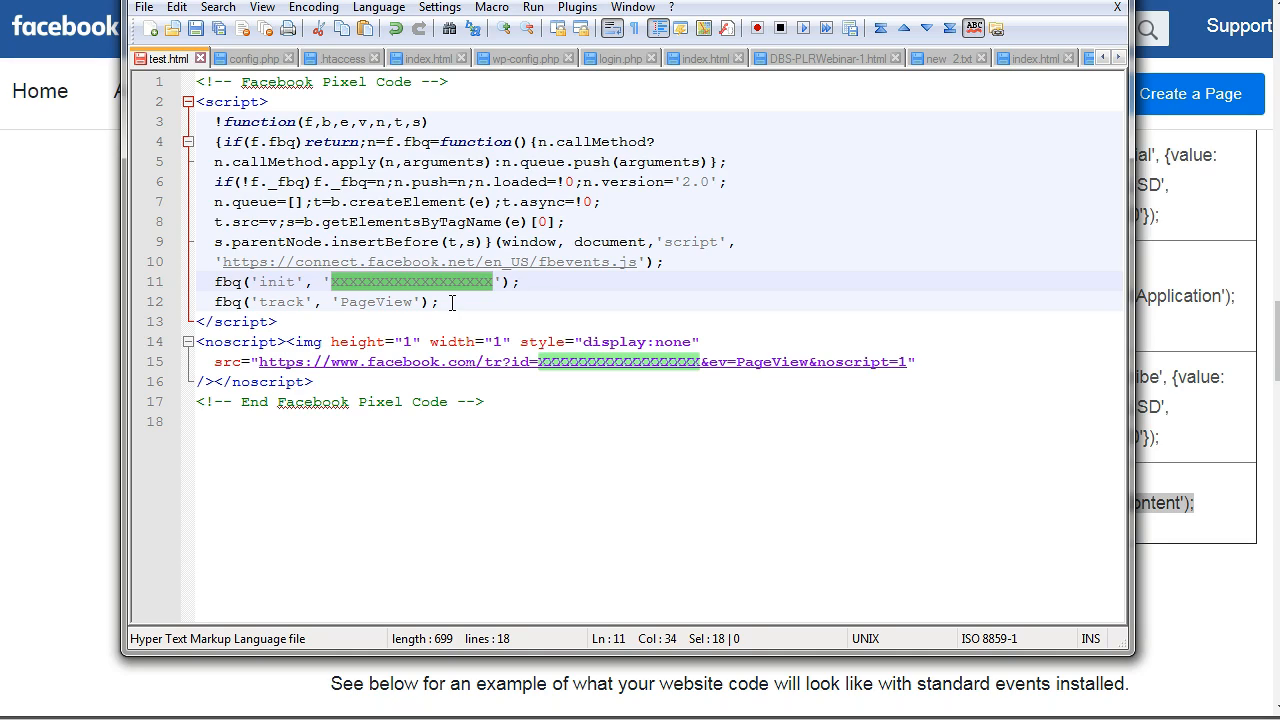
pyautogui.moveTo(452, 302); pyautogui.dragTo(197, 302)
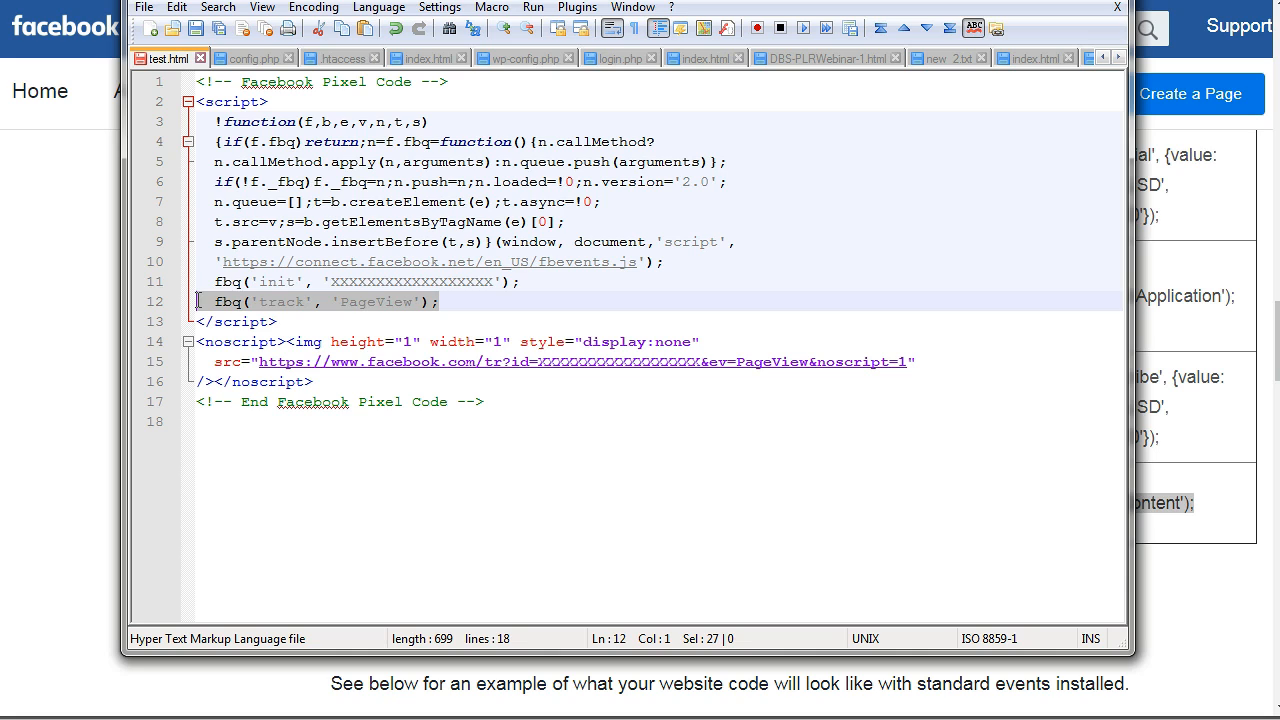
pyautogui.click(230, 303)
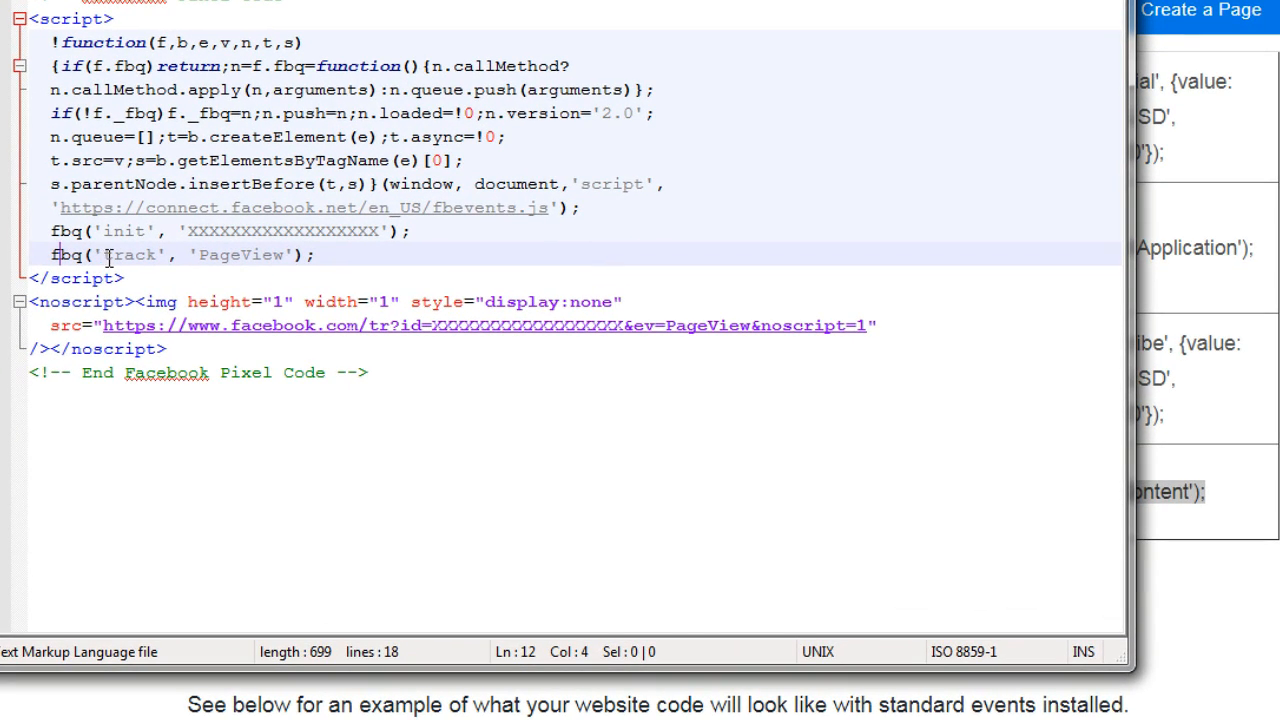
# Paste the ViewContent event code on a new line beneath the PageView line and align its indentation with that line
pyautogui.click(335, 262)
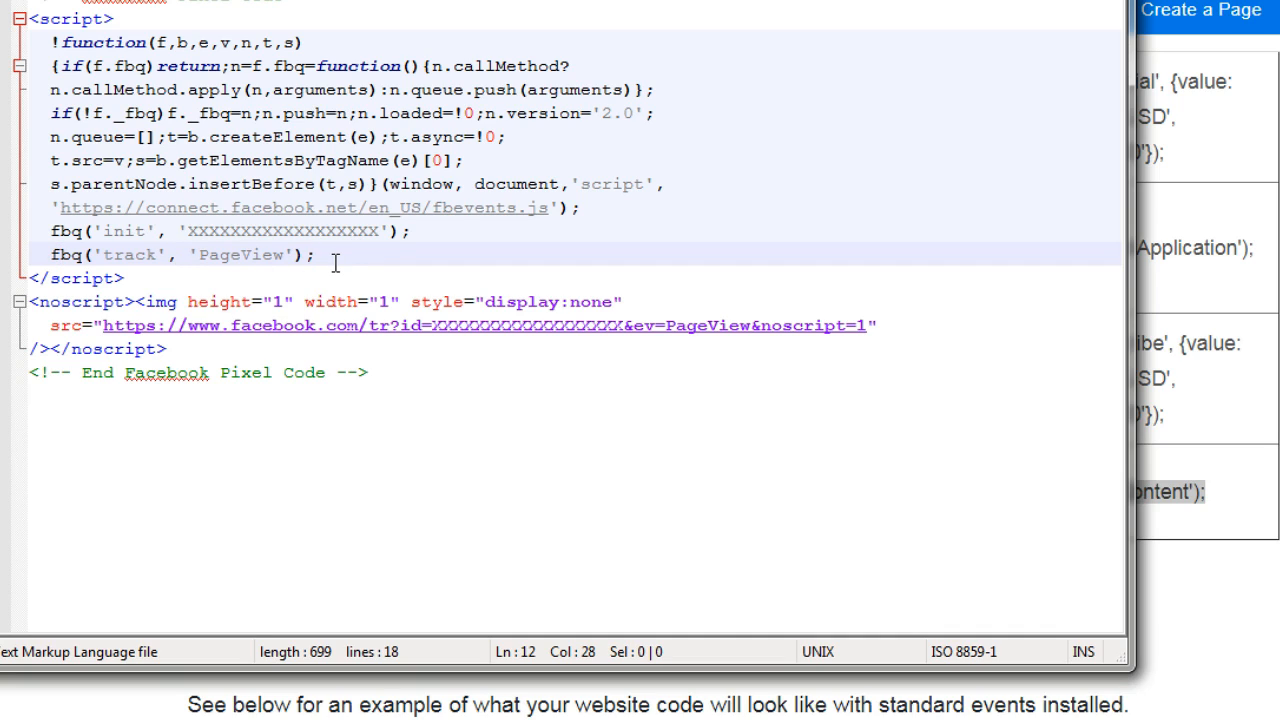
pyautogui.press('Return')
pyautogui.hotkey('ctrl', 'v')
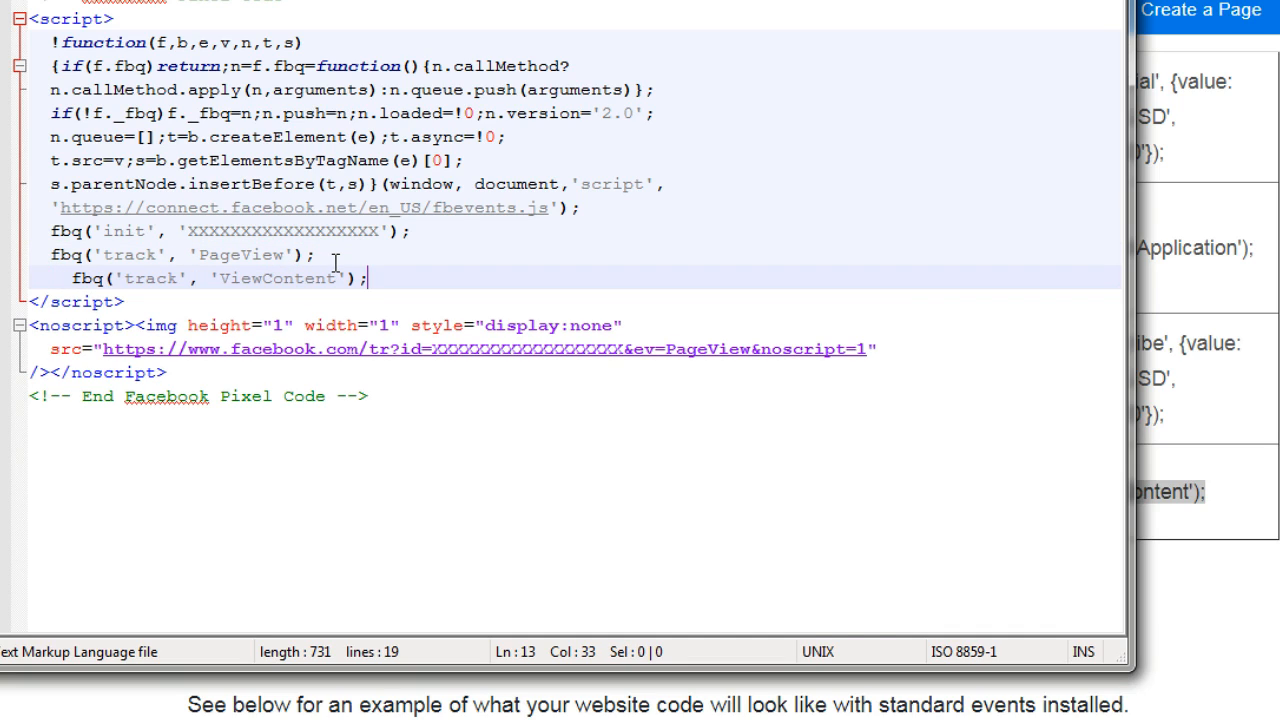
pyautogui.press('Left')
pyautogui.press('Left')
pyautogui.press('Left')
pyautogui.press('Home')
pyautogui.press('BackSpace')
# Delete the PageView tracking line above the ViewContent line in the pixel code
pyautogui.press('Up')
pyautogui.press('Home')
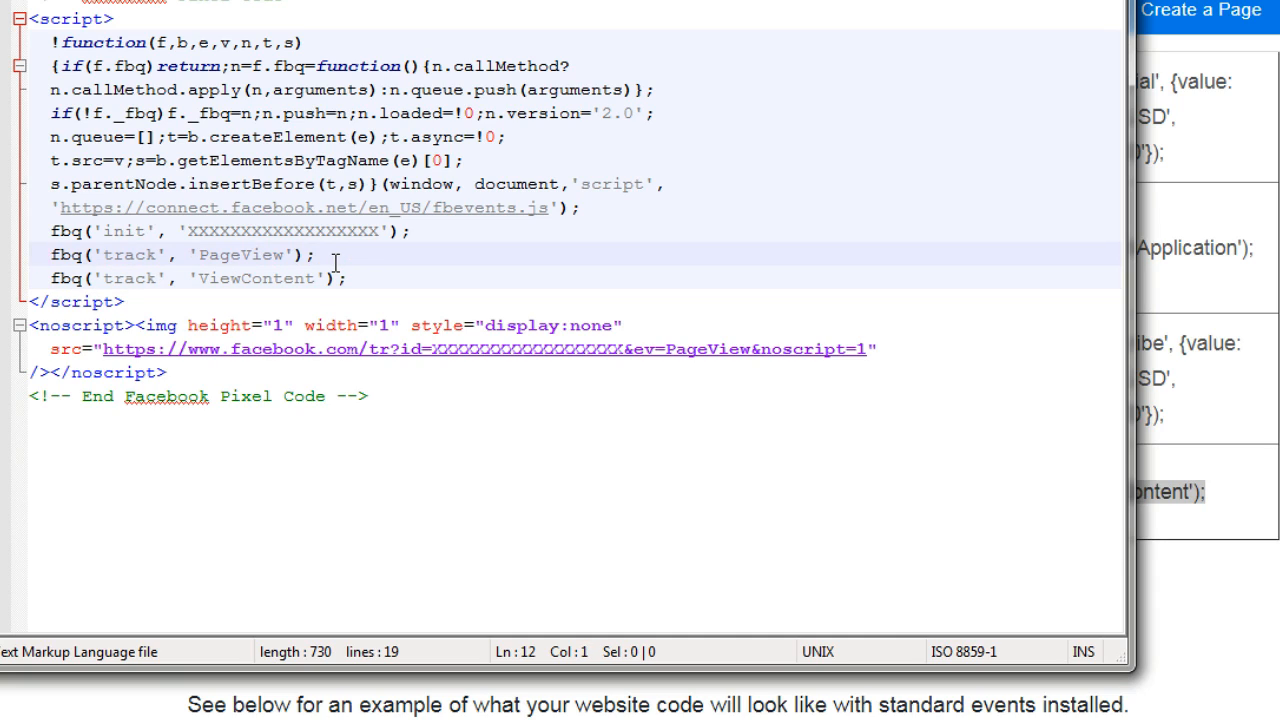
pyautogui.hotkey('shift', 'End')
pyautogui.press('BackSpace')
pyautogui.press('BackSpace')
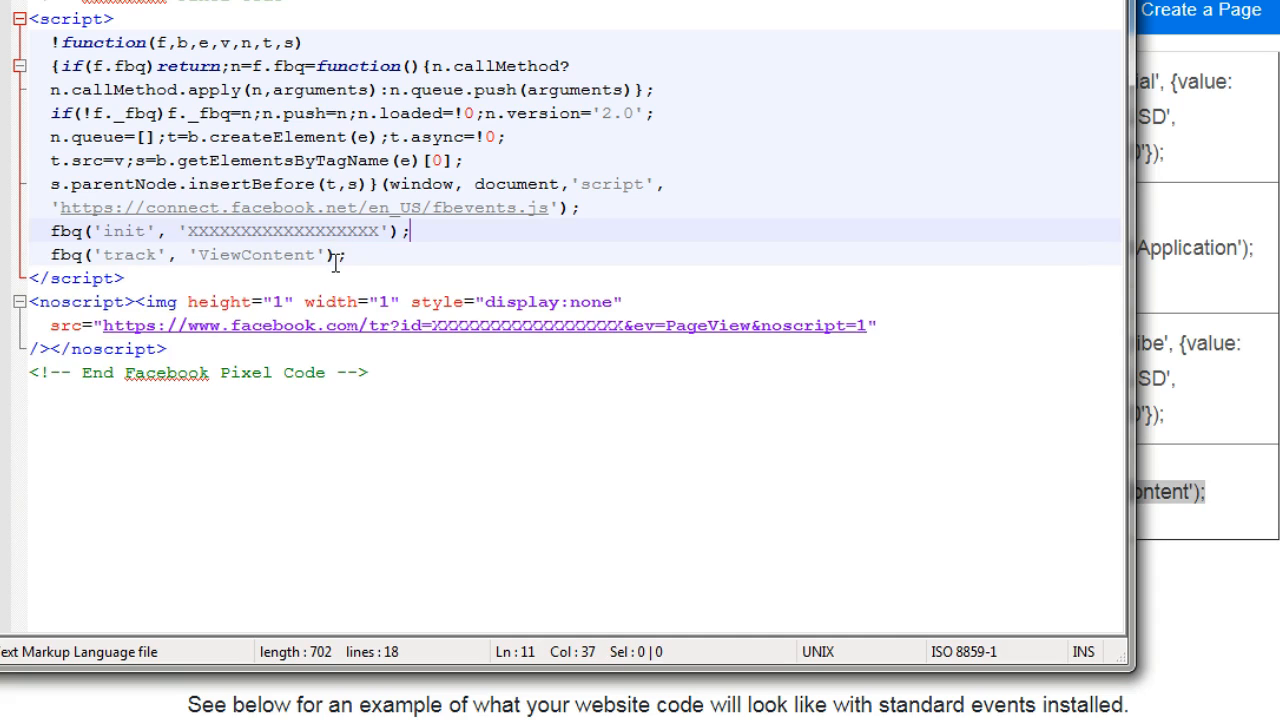
pyautogui.press('Down')
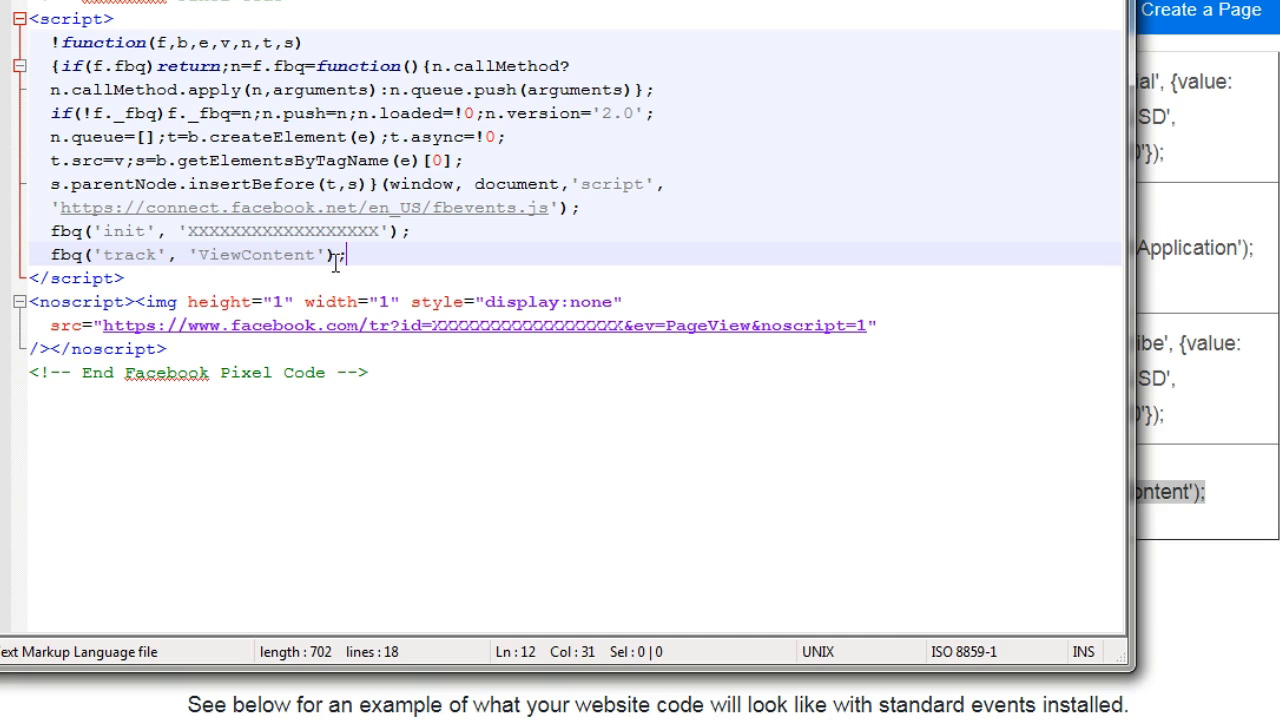
# Replace ViewContent with Lead in the tracking line and highlight the new event name
pyautogui.moveTo(199, 255); pyautogui.dragTo(323, 256)
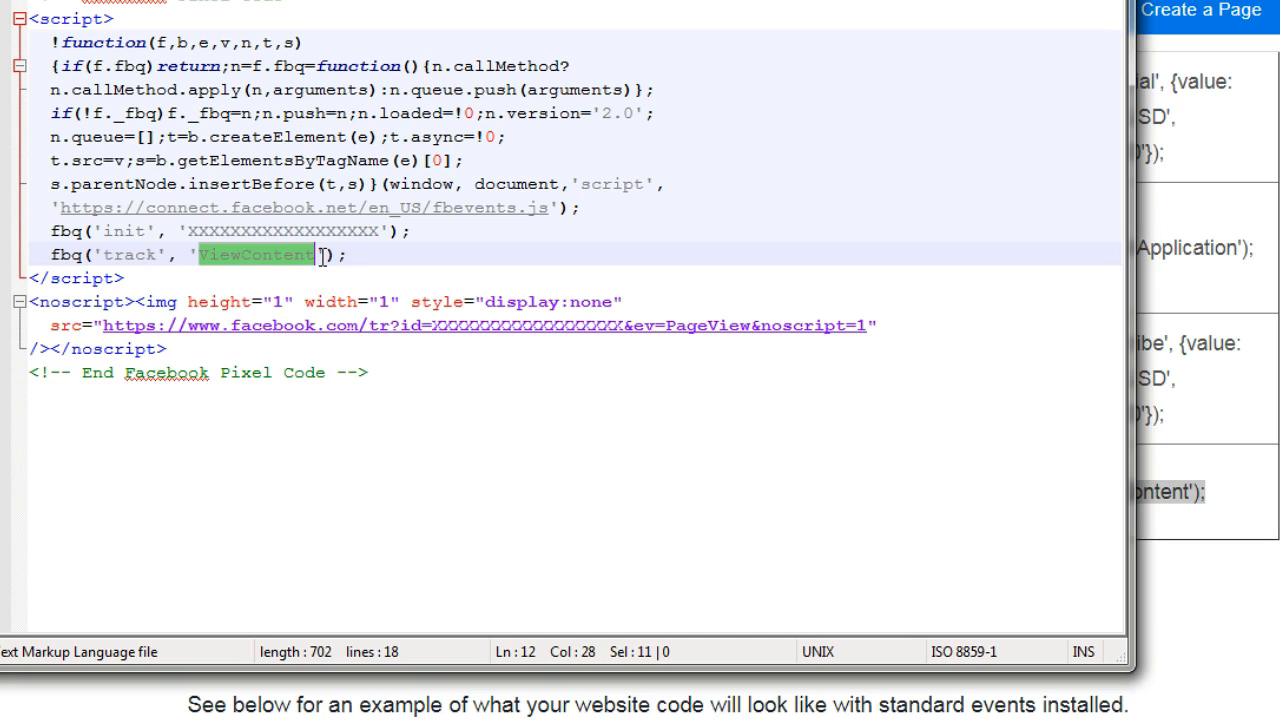
pyautogui.write('Lead')
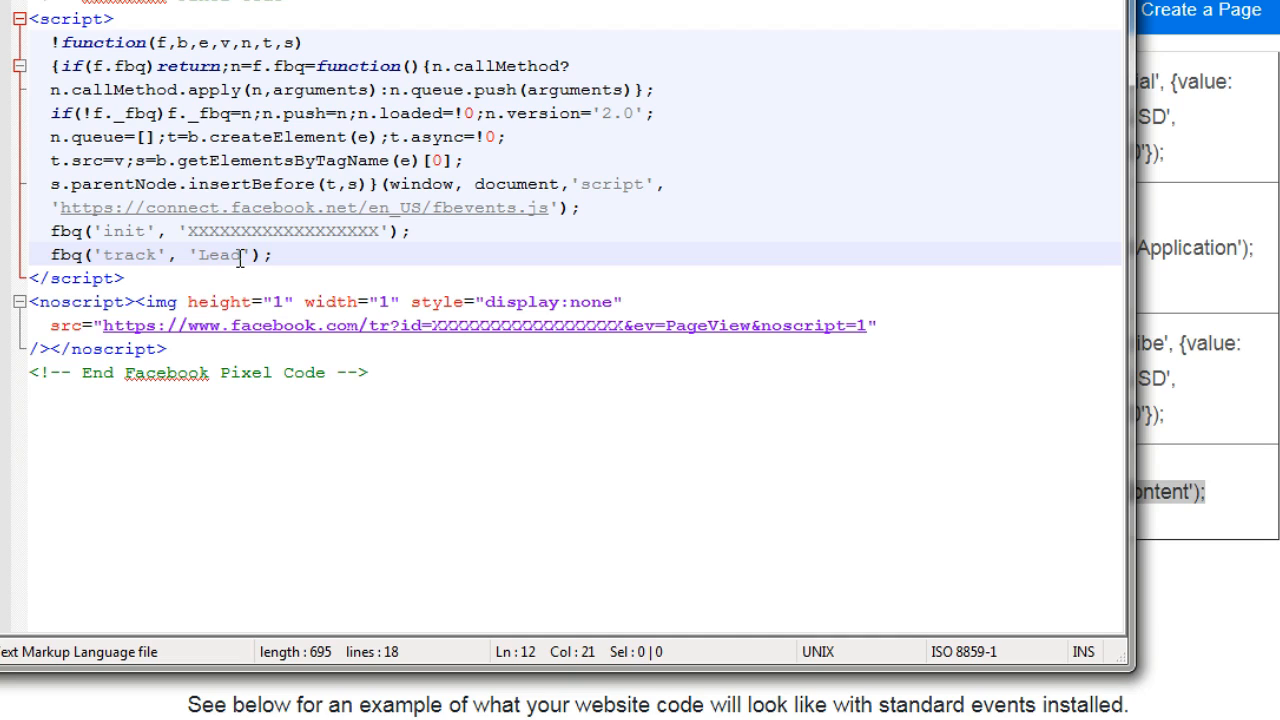
pyautogui.moveTo(240, 258); pyautogui.dragTo(198, 257)
pyautogui.click(275, 255)
# Replace the Lead line in test.html with the Purchase event code copied from the Standard events table, indented like the line above
pyautogui.click(1240, 310)
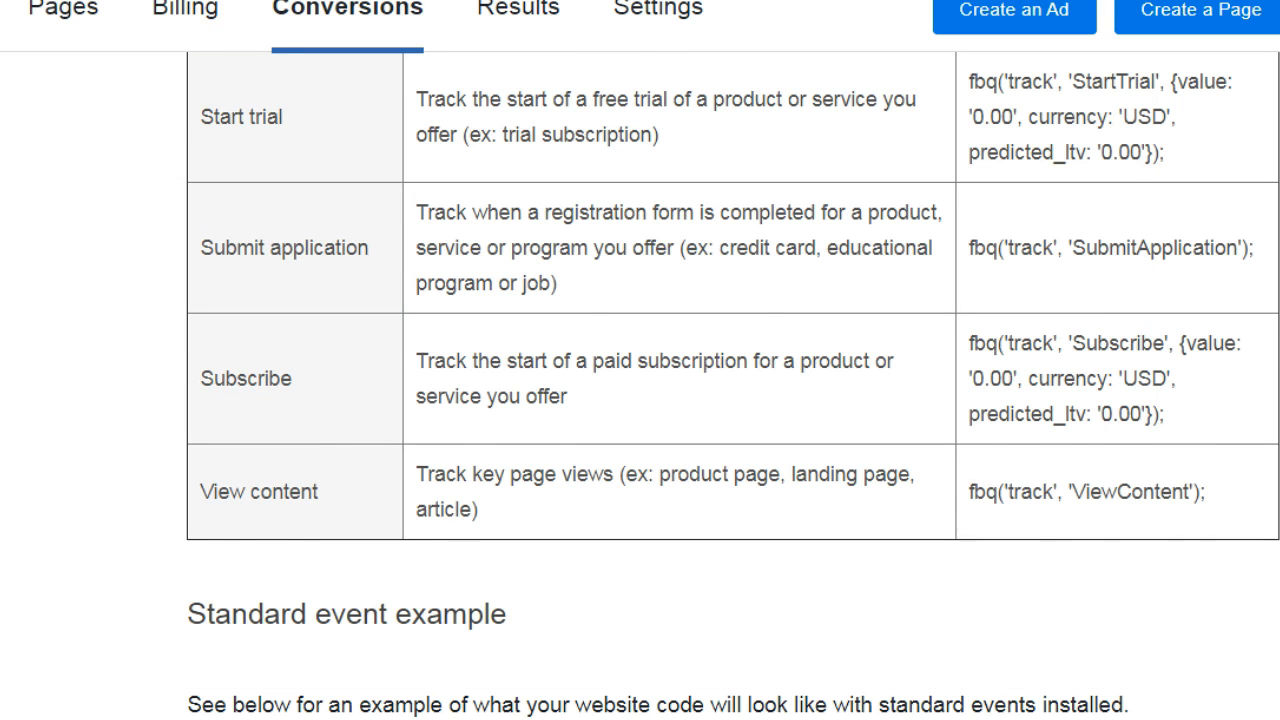
pyautogui.scroll(8, 730, 400)
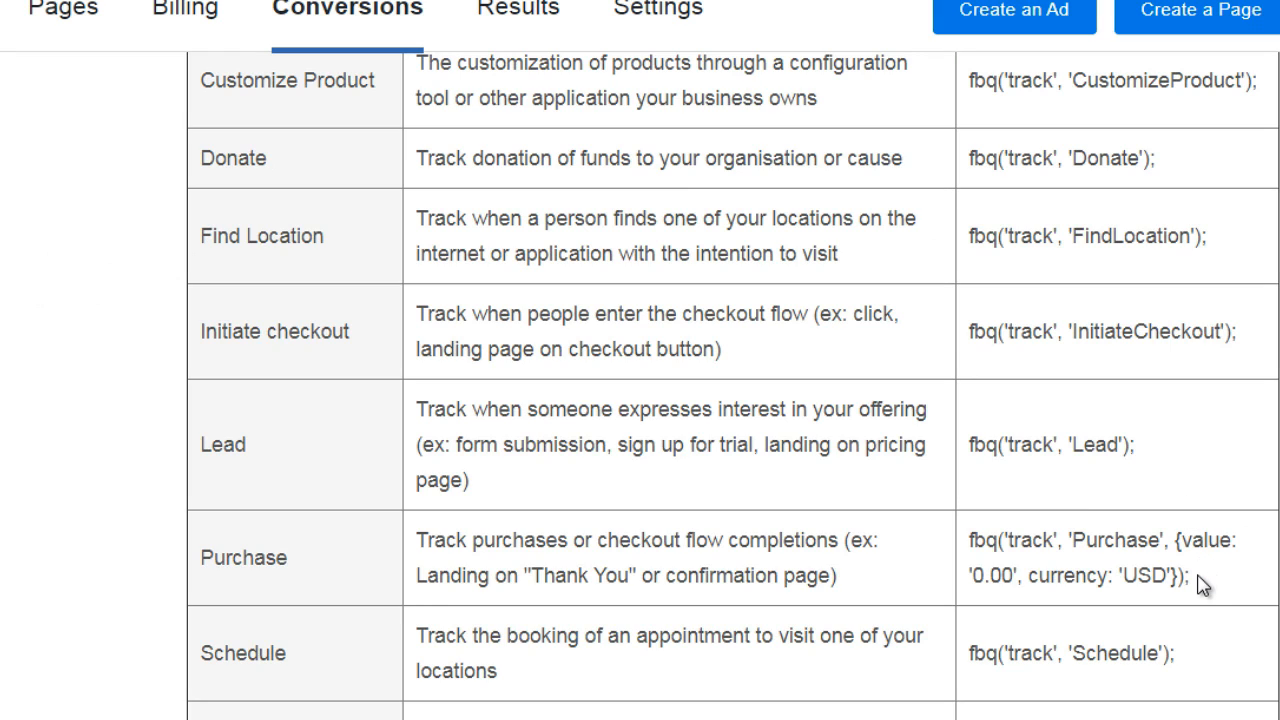
pyautogui.moveTo(1198, 583); pyautogui.dragTo(966, 540)
pyautogui.hotkey('ctrl', 'c')
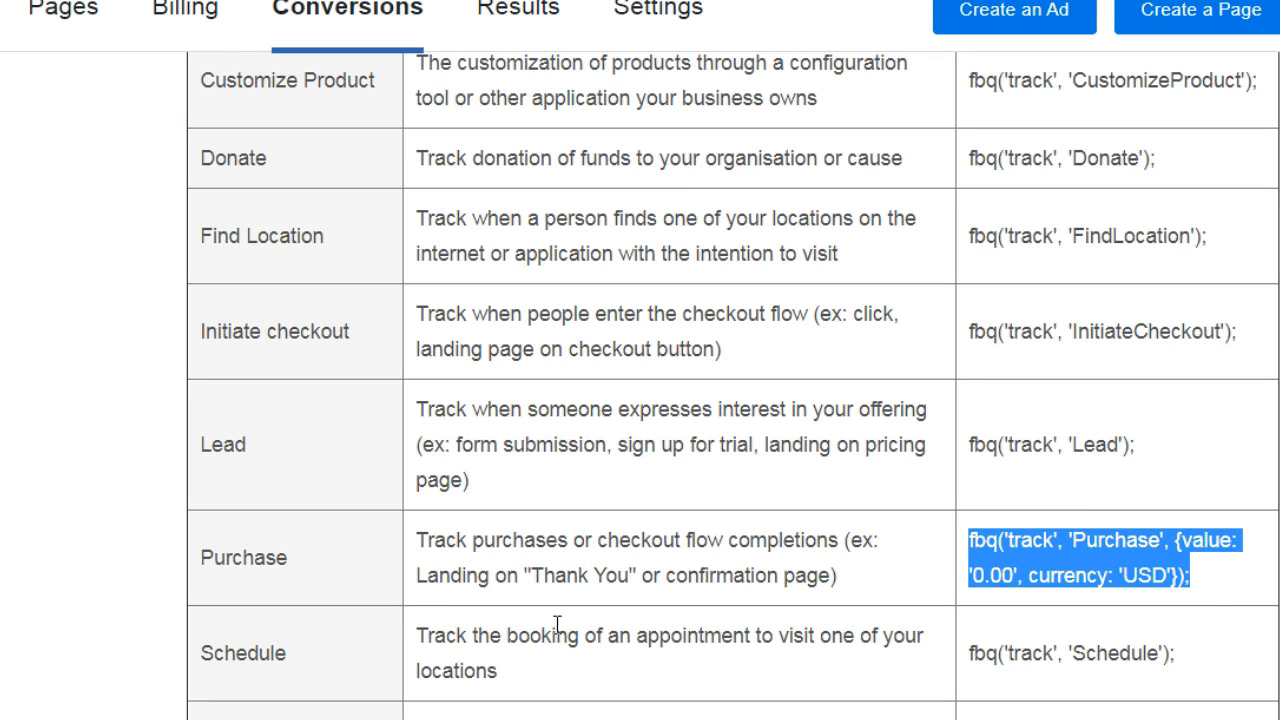
pyautogui.click(470, 719)
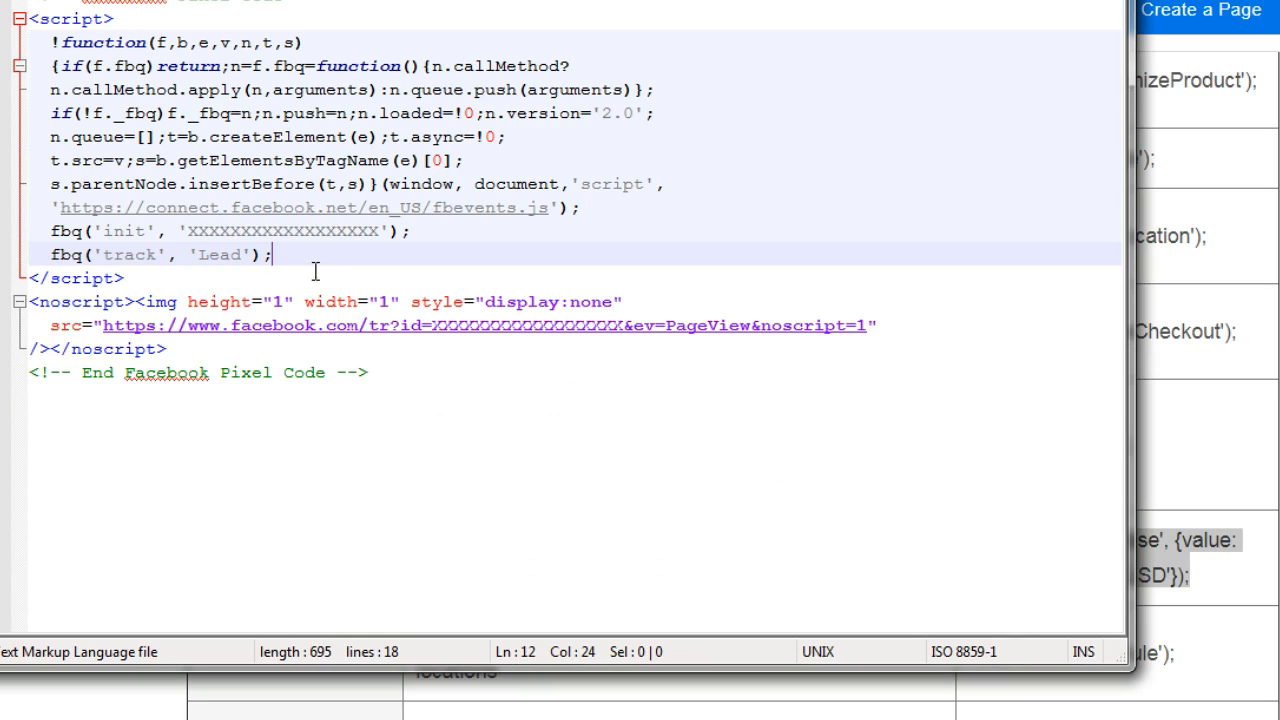
pyautogui.moveTo(275, 255); pyautogui.dragTo(29, 262)
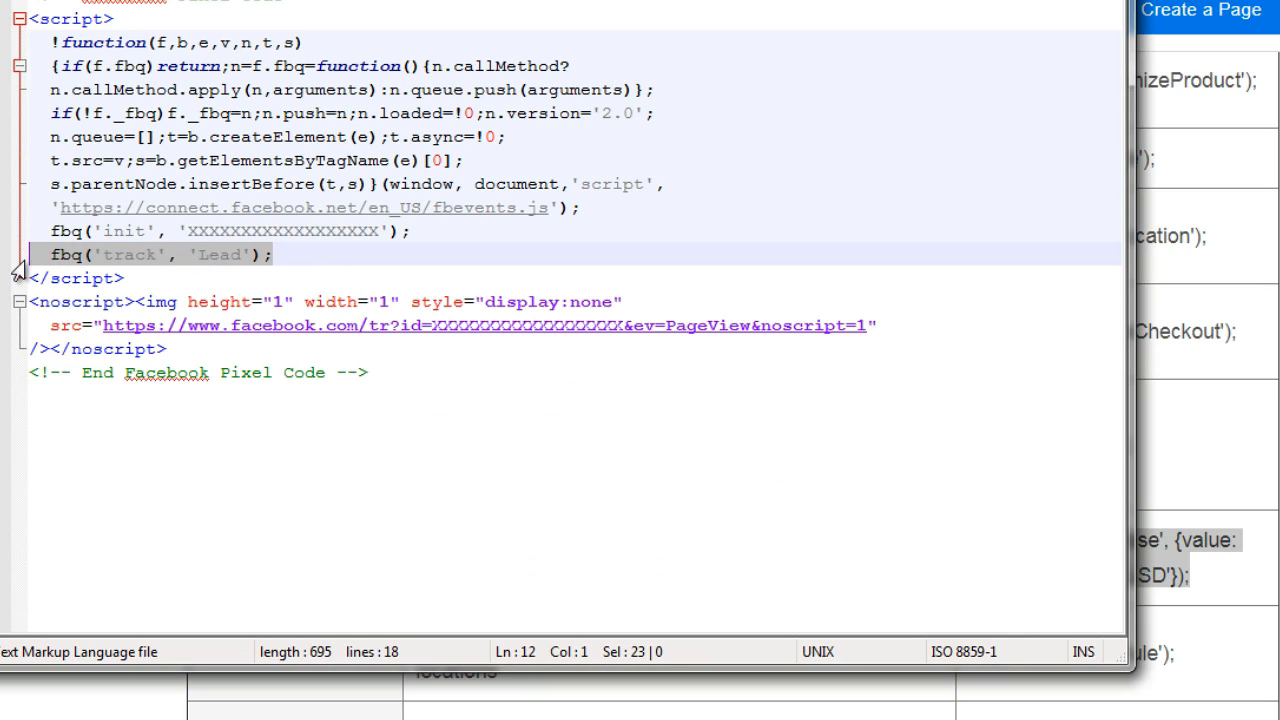
pyautogui.hotkey('ctrl', 'v')
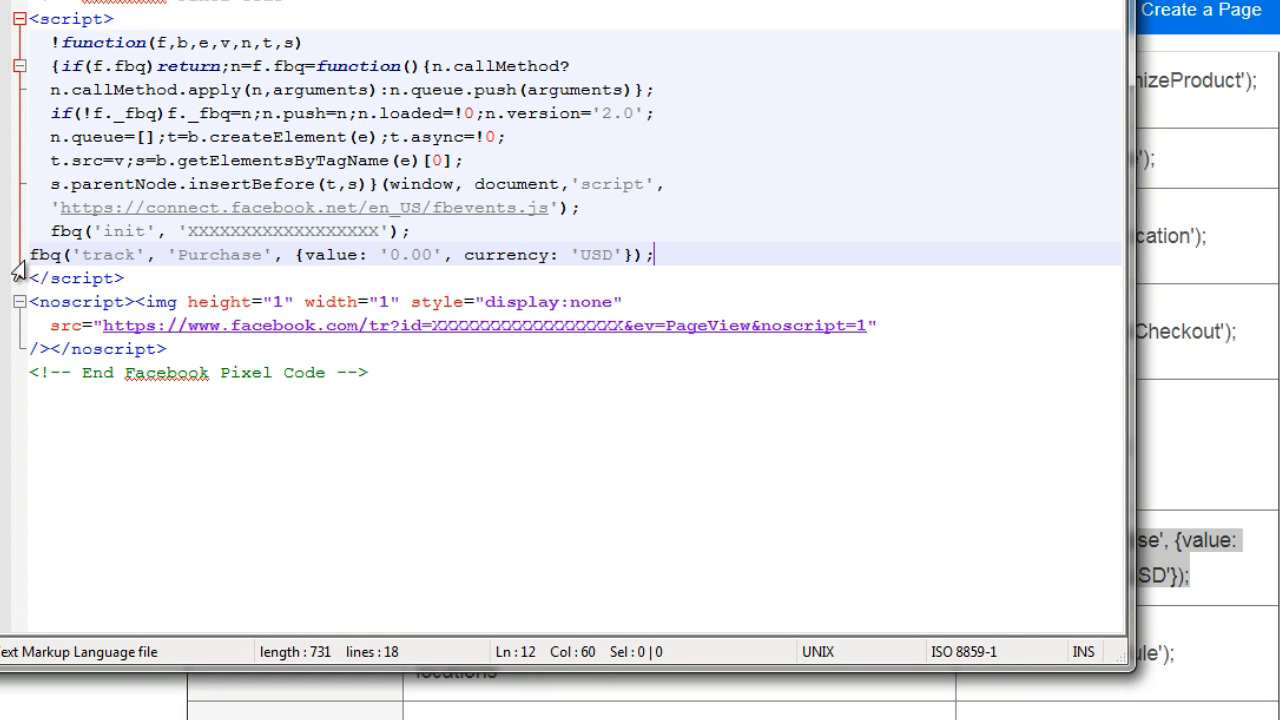
pyautogui.press('Home')
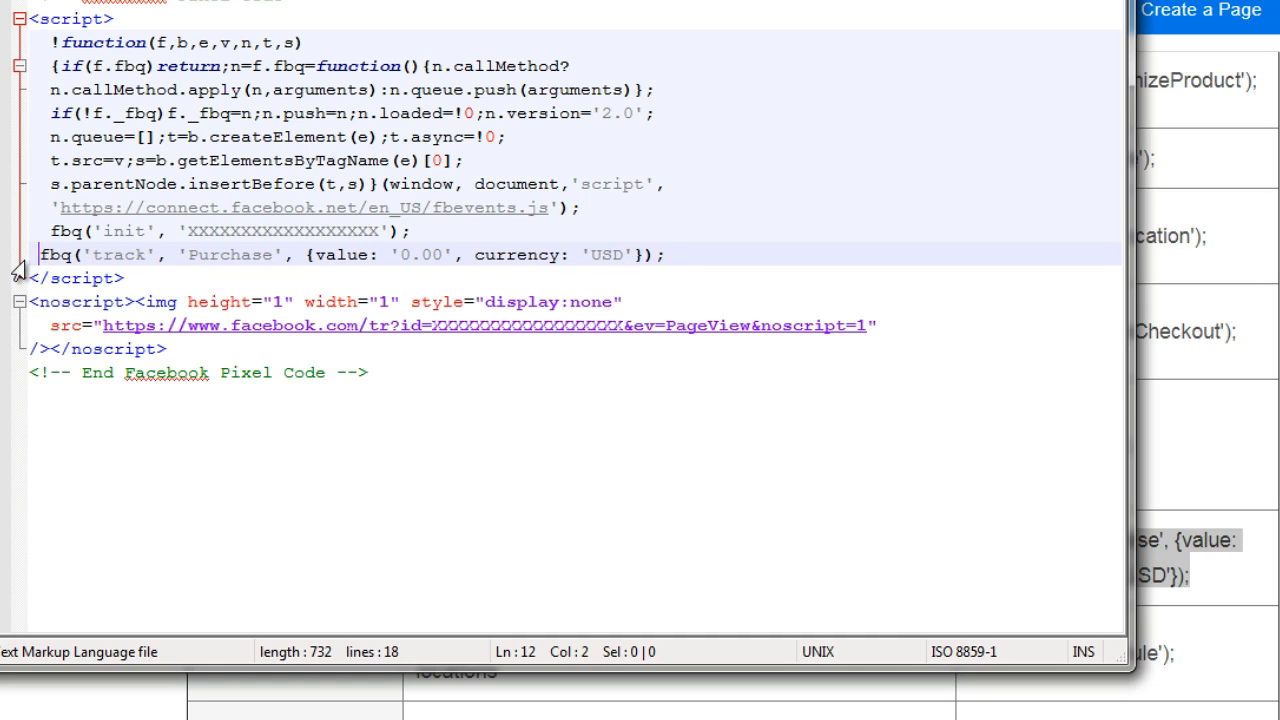
# Set the value parameter of the Purchase event code to 47.00
pyautogui.doubleClick(414, 255)
pyautogui.write('47')
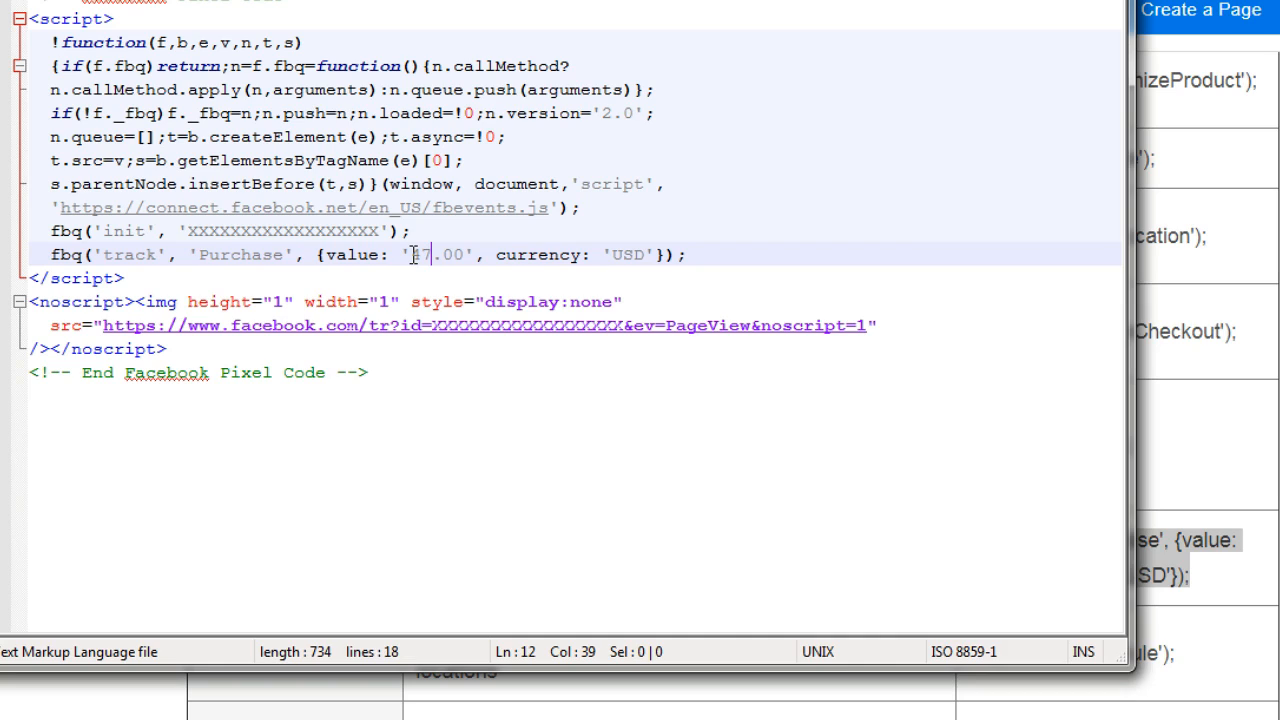
pyautogui.press('Right')
pyautogui.press('Right')
pyautogui.press('Right')
pyautogui.click(691, 255)
# Return to the Standard events table in the browser and copy the Add to cart event code, fbq('track', 'AddToCart');
pyautogui.click(315, 308)
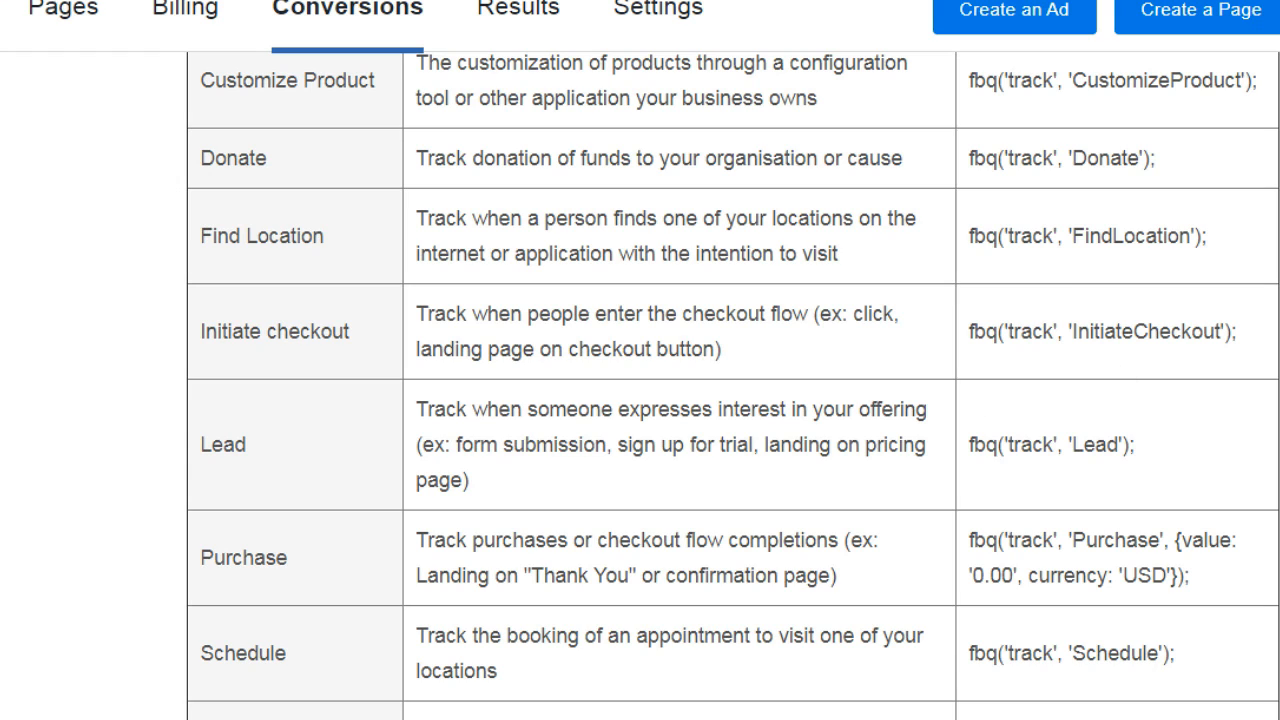
pyautogui.scroll(7, 733, 386)
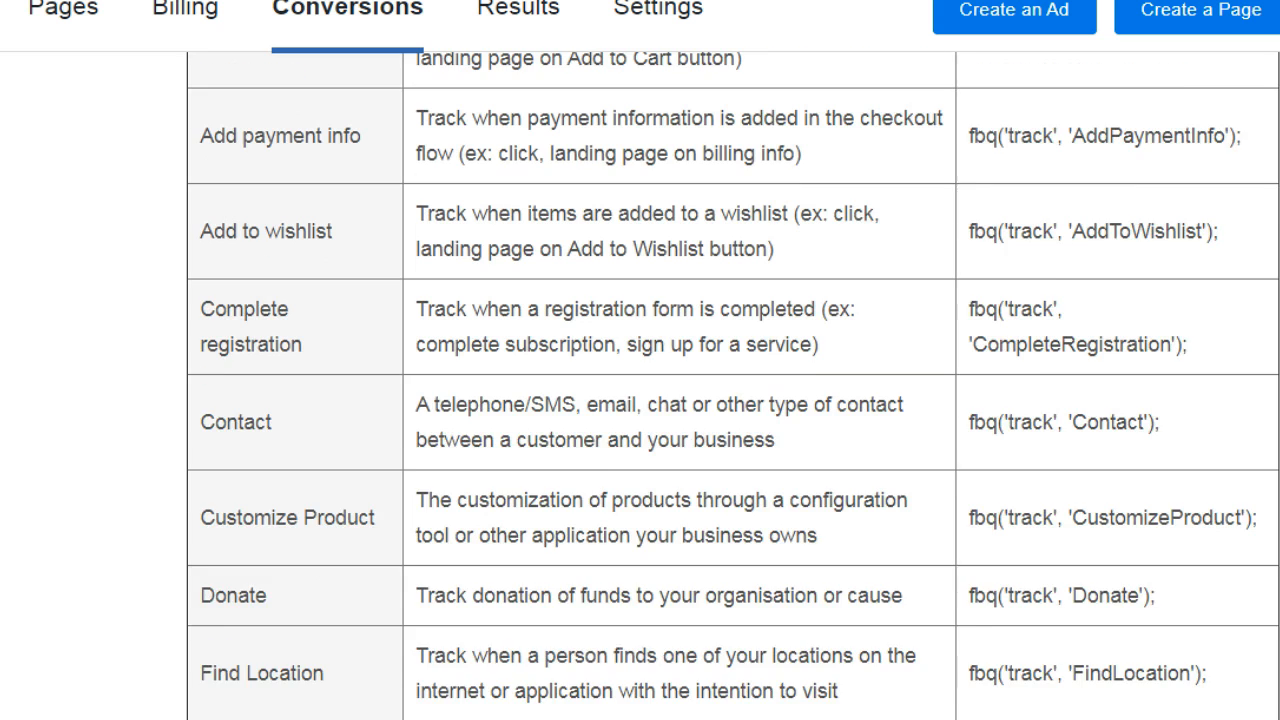
pyautogui.scroll(-2, 733, 386)
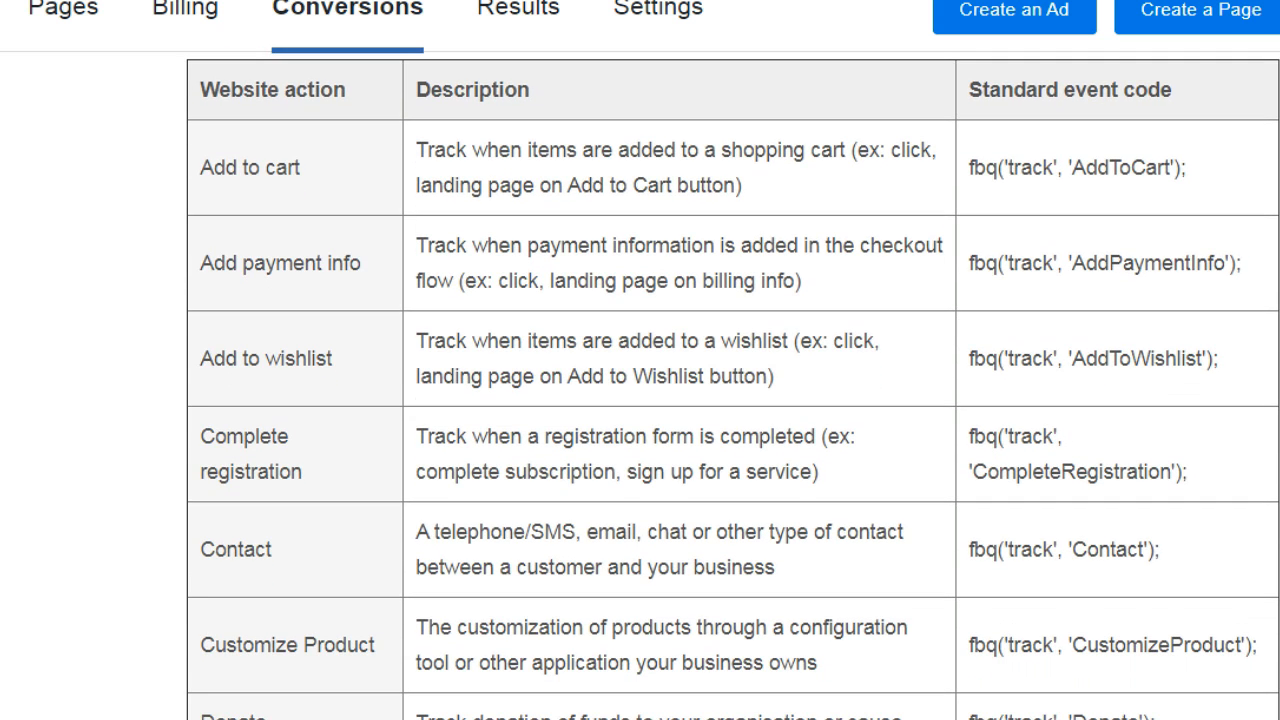
pyautogui.moveTo(502, 718)
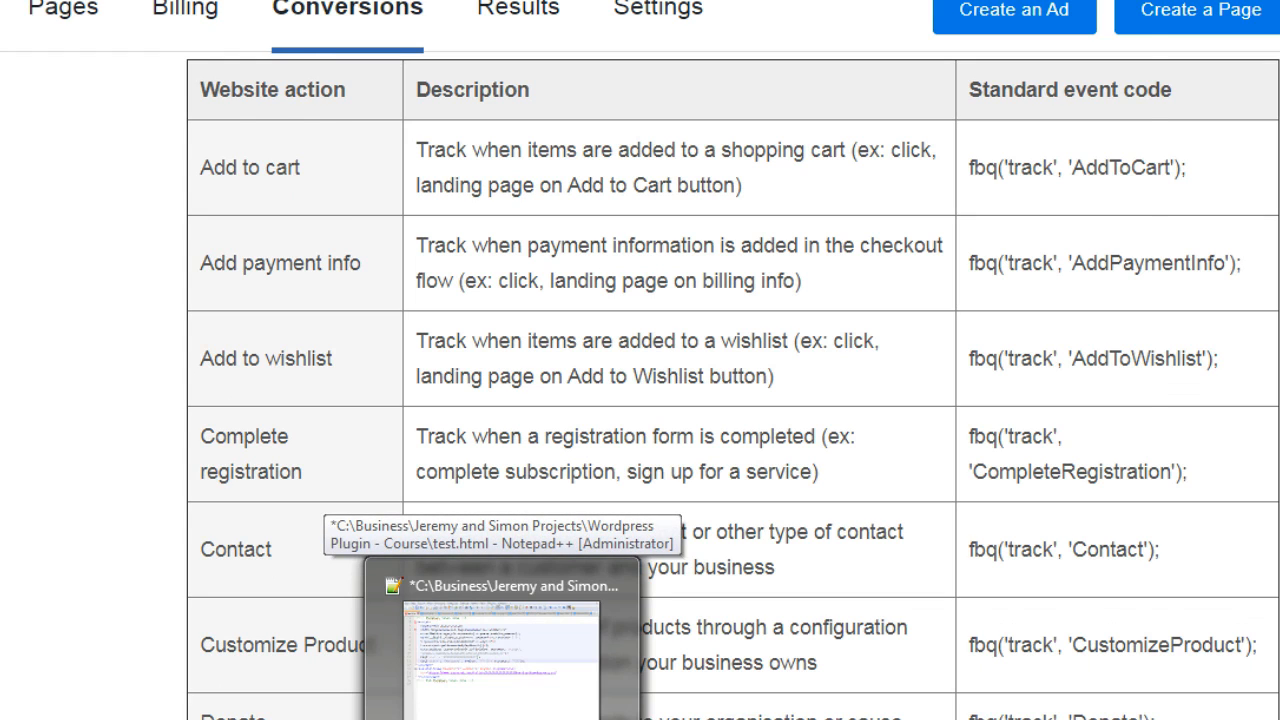
pyautogui.click(410, 650)
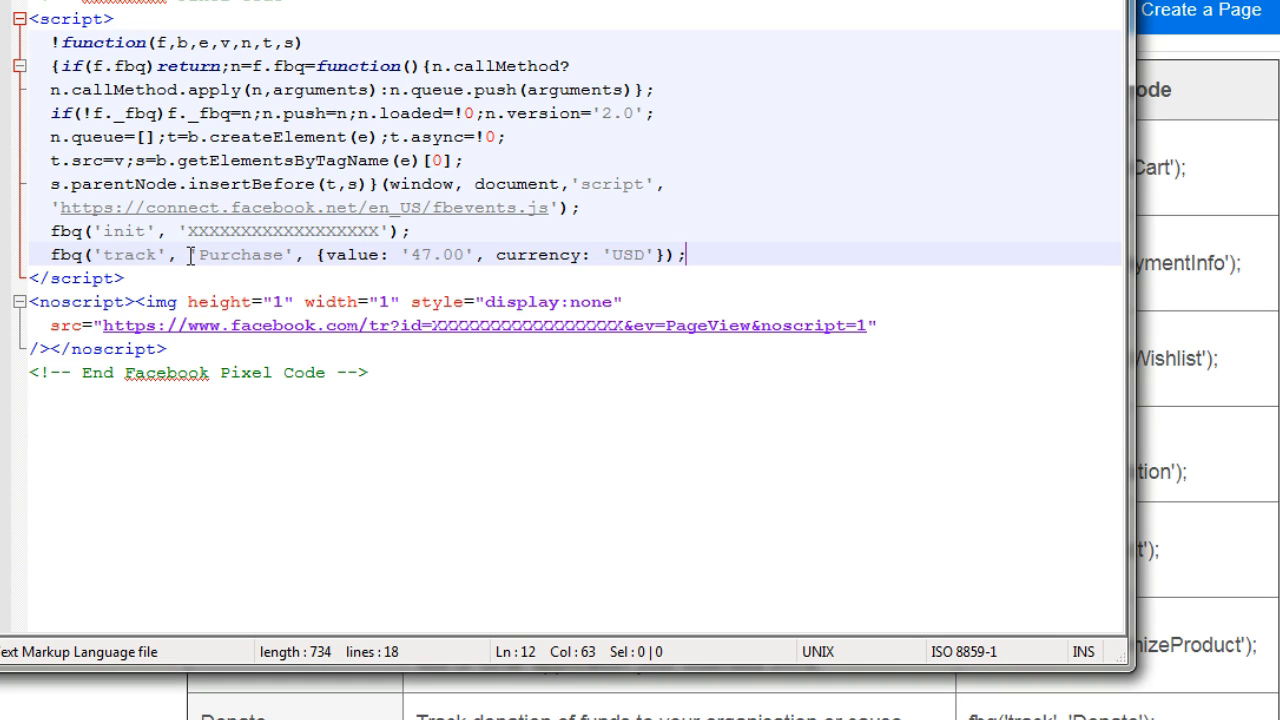
pyautogui.click(2, 262)
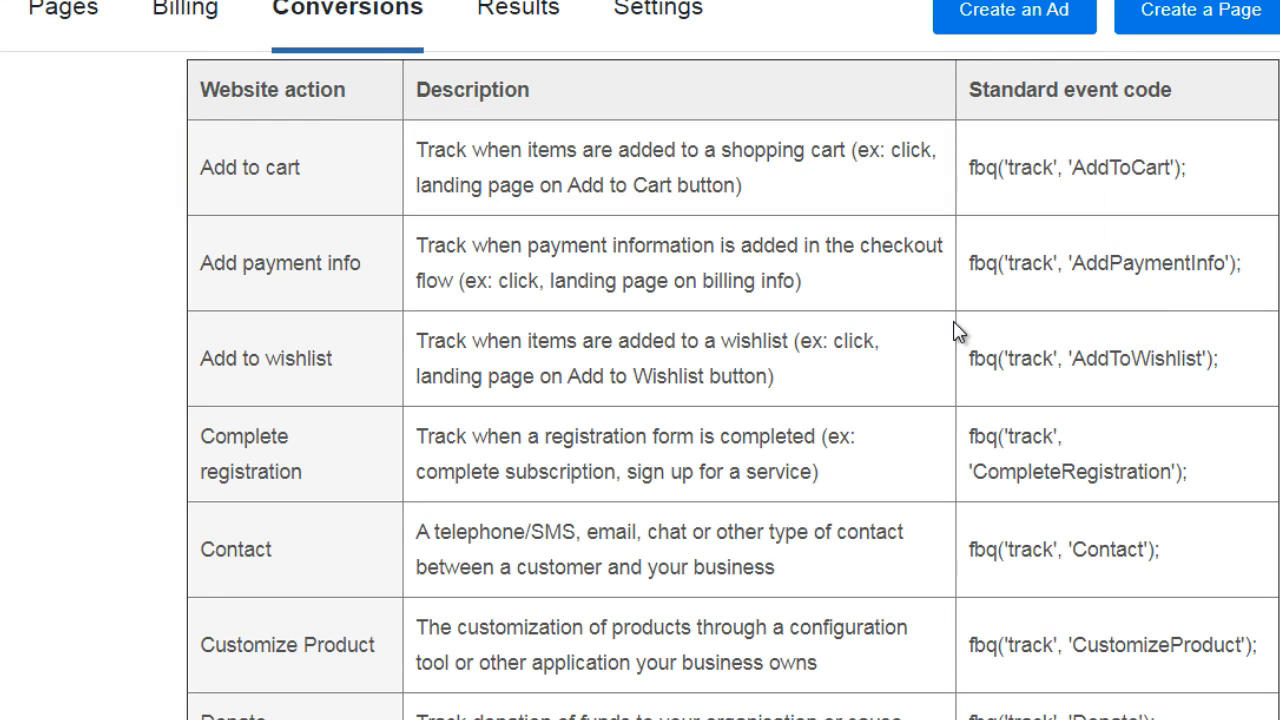
pyautogui.moveTo(1192, 170); pyautogui.dragTo(978, 198)
pyautogui.hotkey('ctrl', 'c')
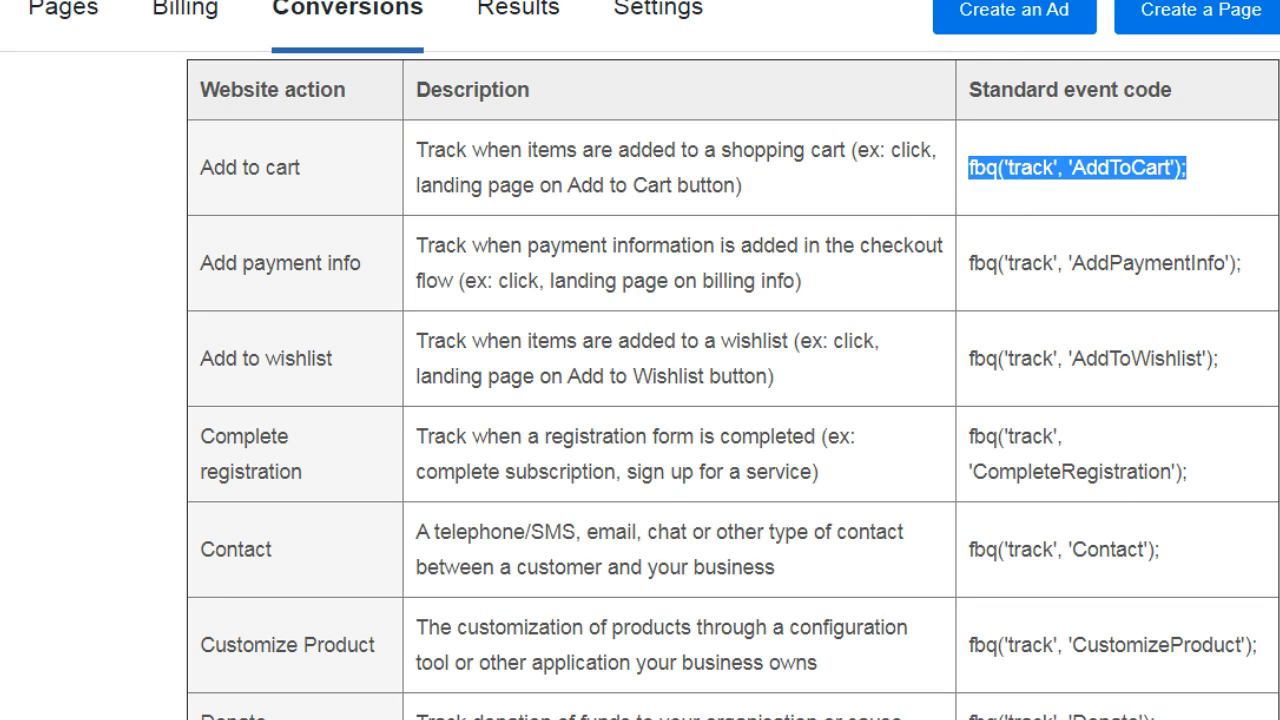
# Replace the Purchase line of the pixel code in Notepad++ with the copied AddToCart event code
pyautogui.click(445, 718)
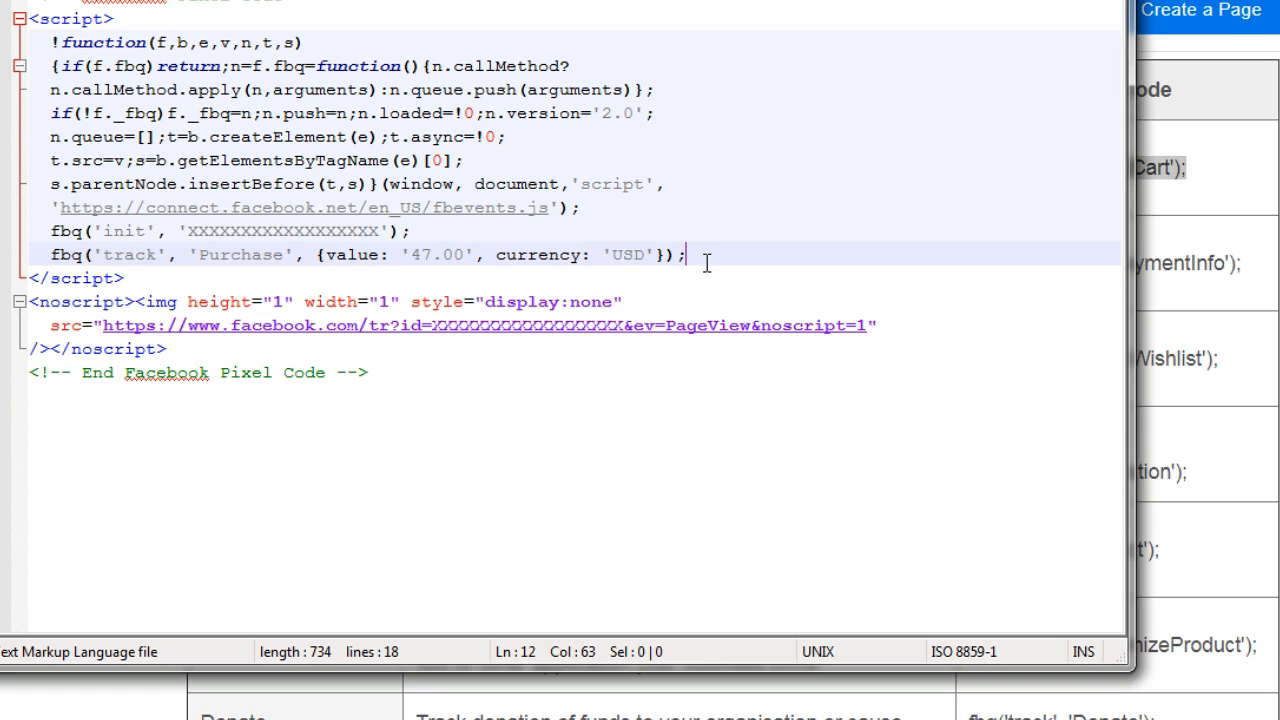
pyautogui.moveTo(700, 256); pyautogui.dragTo(48, 258)
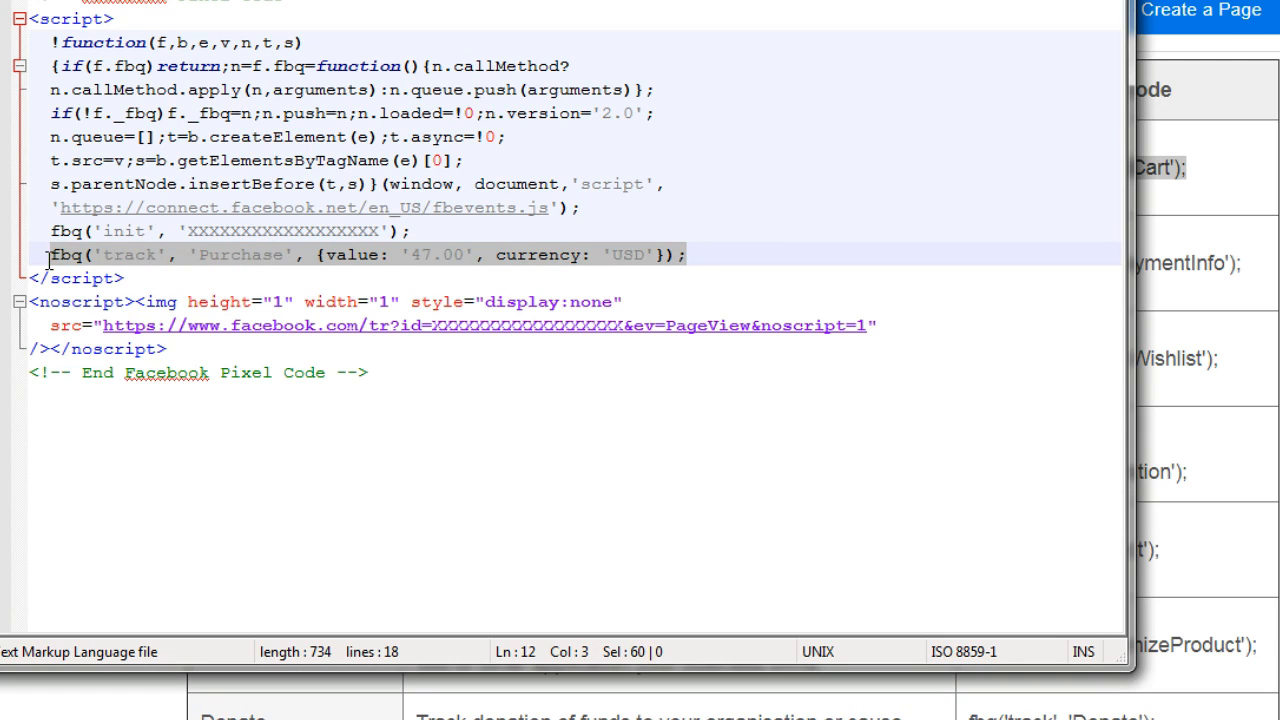
pyautogui.hotkey('ctrl', 'v')
pyautogui.press('Left')
pyautogui.press('Left')
pyautogui.press('Left')
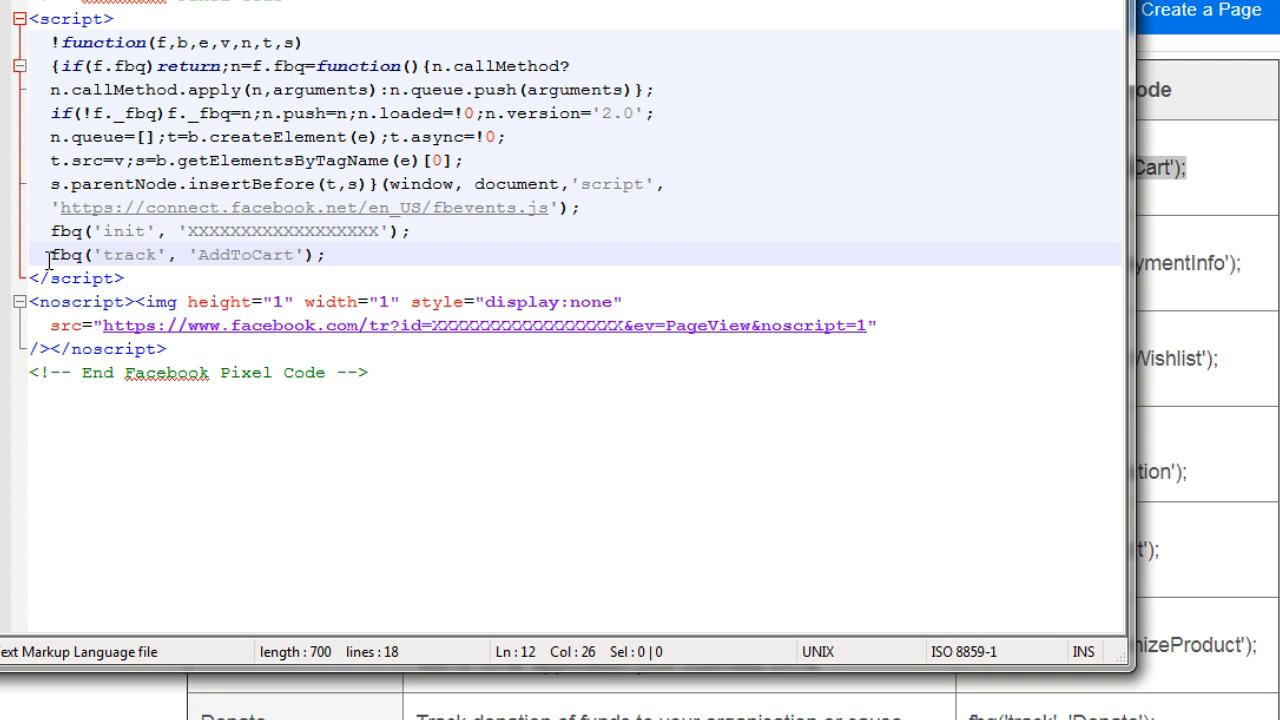
# Replace the AddToCart event name in the tracking line with PageView
pyautogui.press('BackSpace')
pyautogui.press('BackSpace')
pyautogui.press('BackSpace')
pyautogui.press('BackSpace')
pyautogui.press('BackSpace')
pyautogui.press('BackSpace')
pyautogui.press('BackSpace')
pyautogui.press('BackSpace')
pyautogui.press('BackSpace')
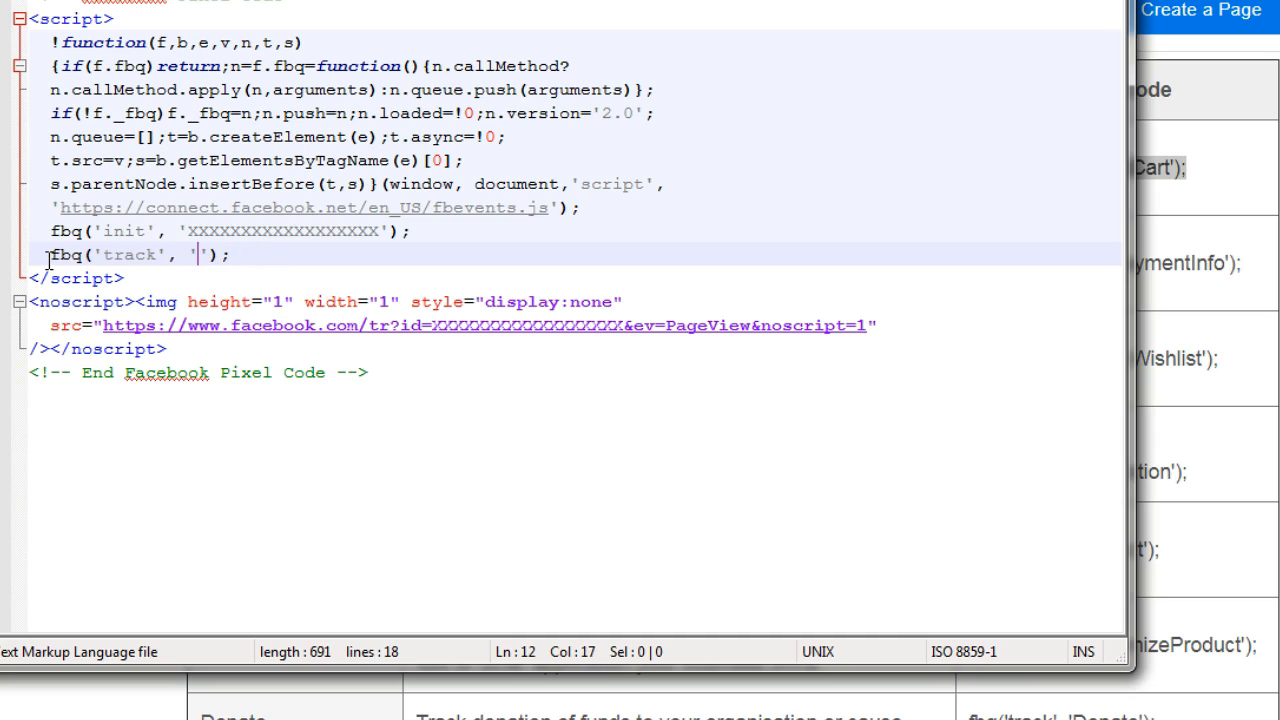
pyautogui.write('PageView')
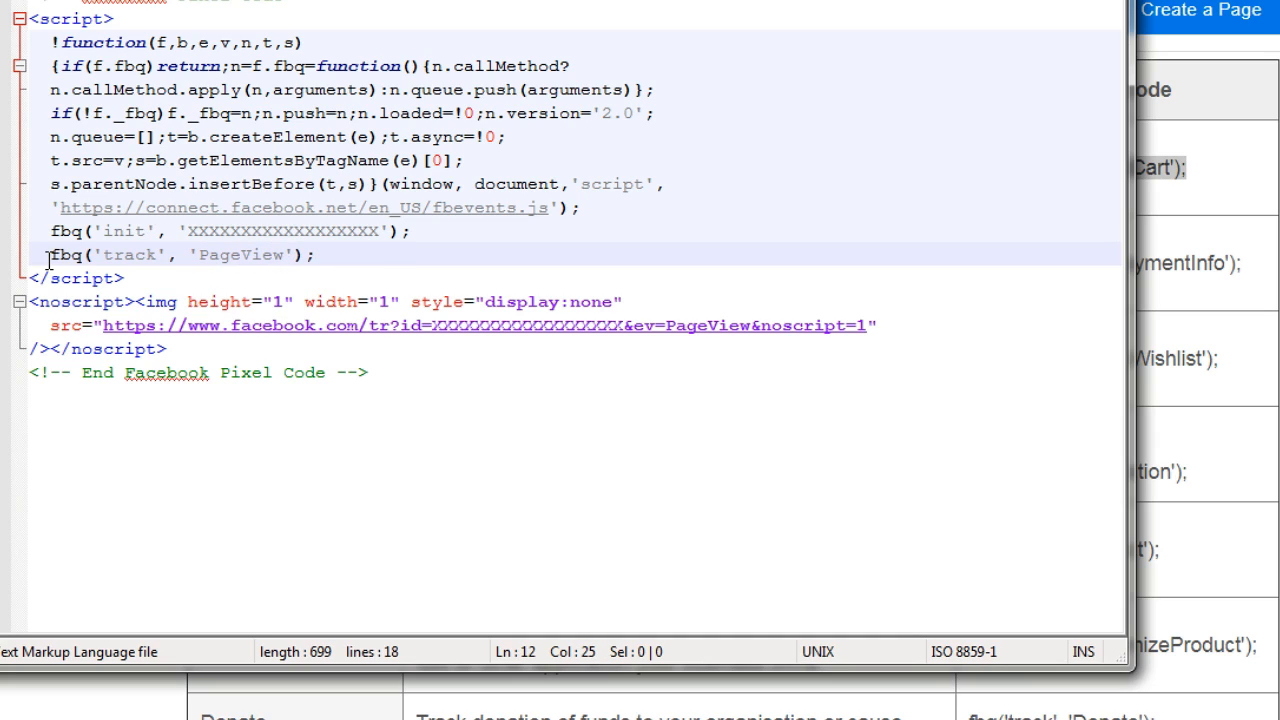
# Change the tracked event from PageView to Lead in the pixel code and highlight the resulting tracking line
pyautogui.click(49, 261)
pyautogui.hotkey('shift', 'End')
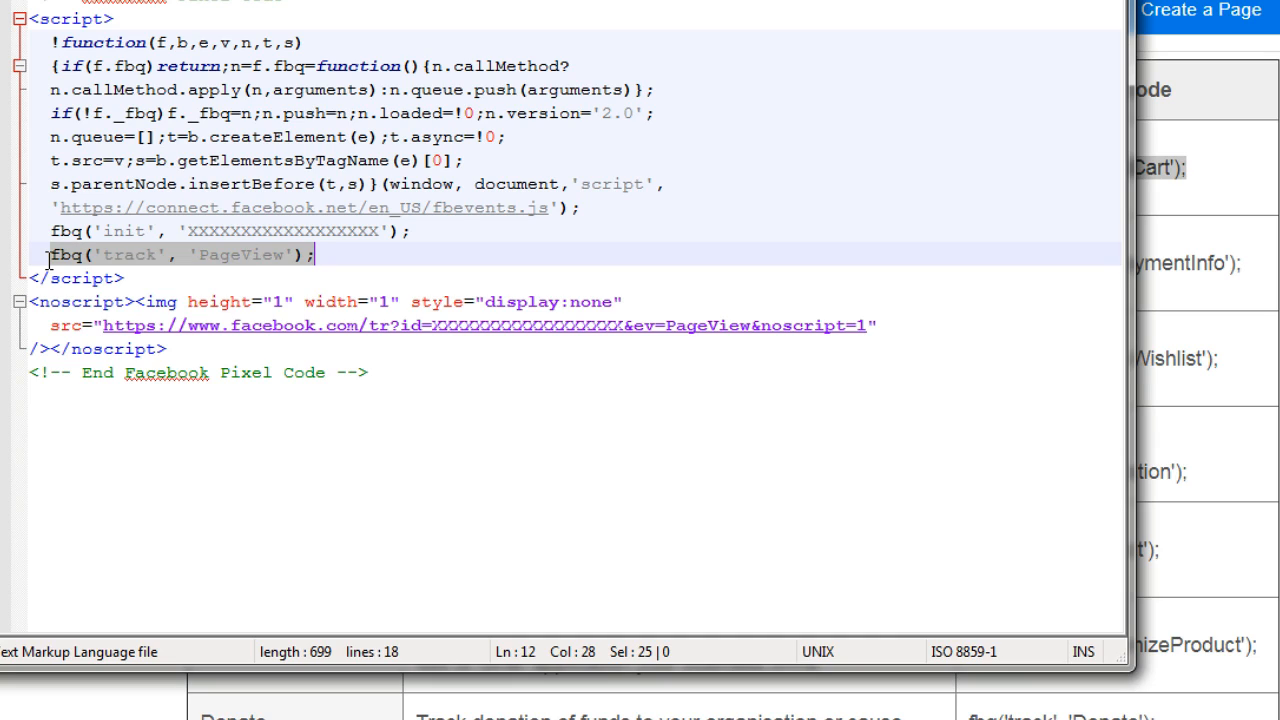
pyautogui.press('End')
pyautogui.press('Left')
pyautogui.press('Left')
pyautogui.press('Left')
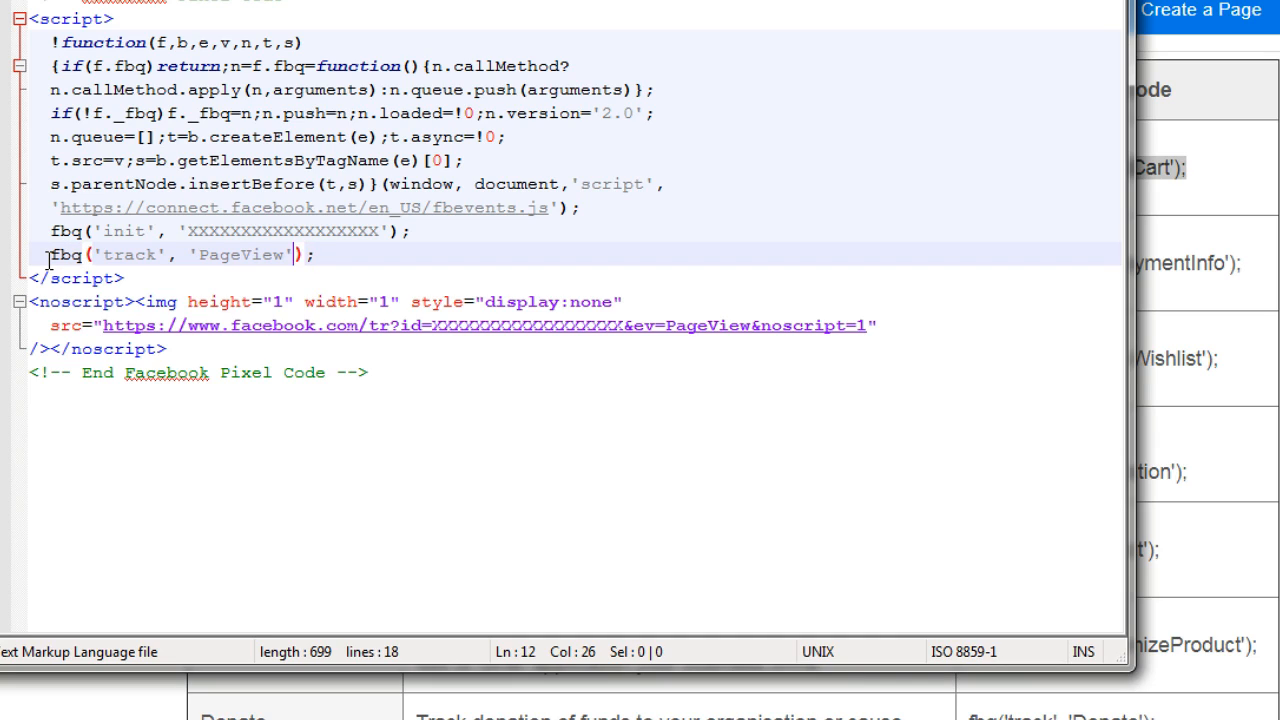
pyautogui.hotkey('ctrl', 'shift', 'Left')
pyautogui.write('Lead')
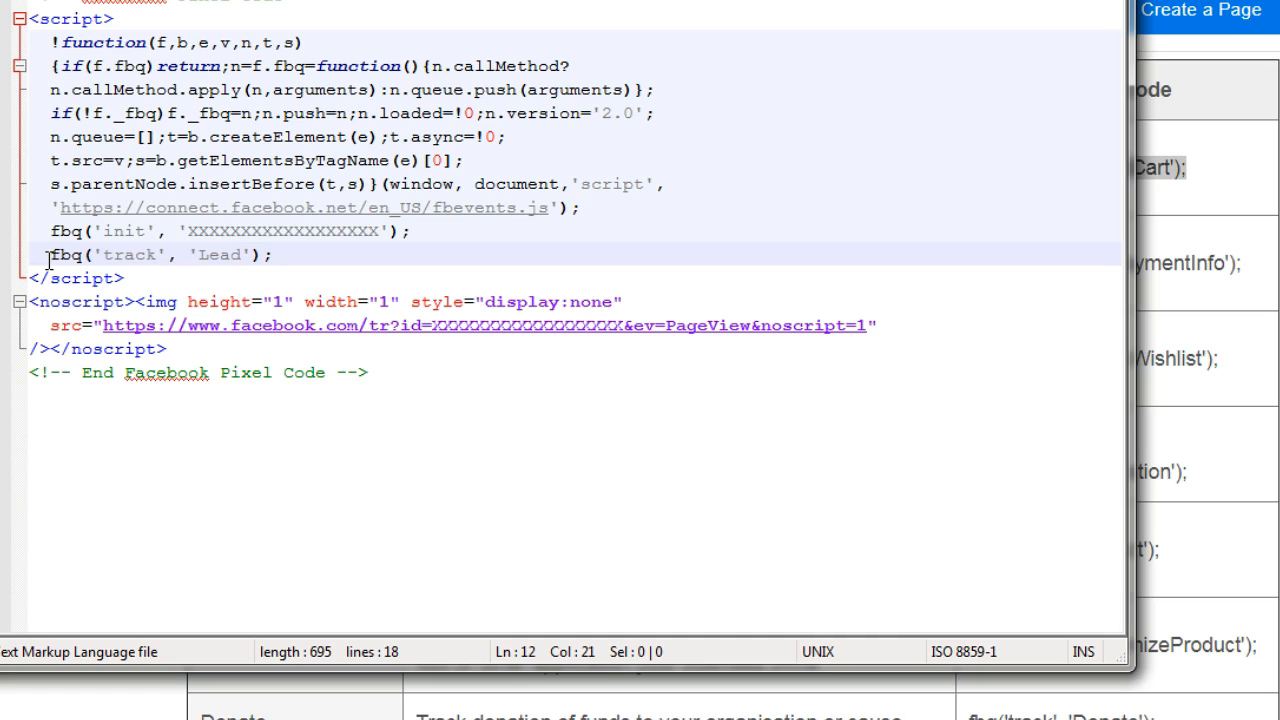
pyautogui.moveTo(268, 256); pyautogui.dragTo(20, 260)
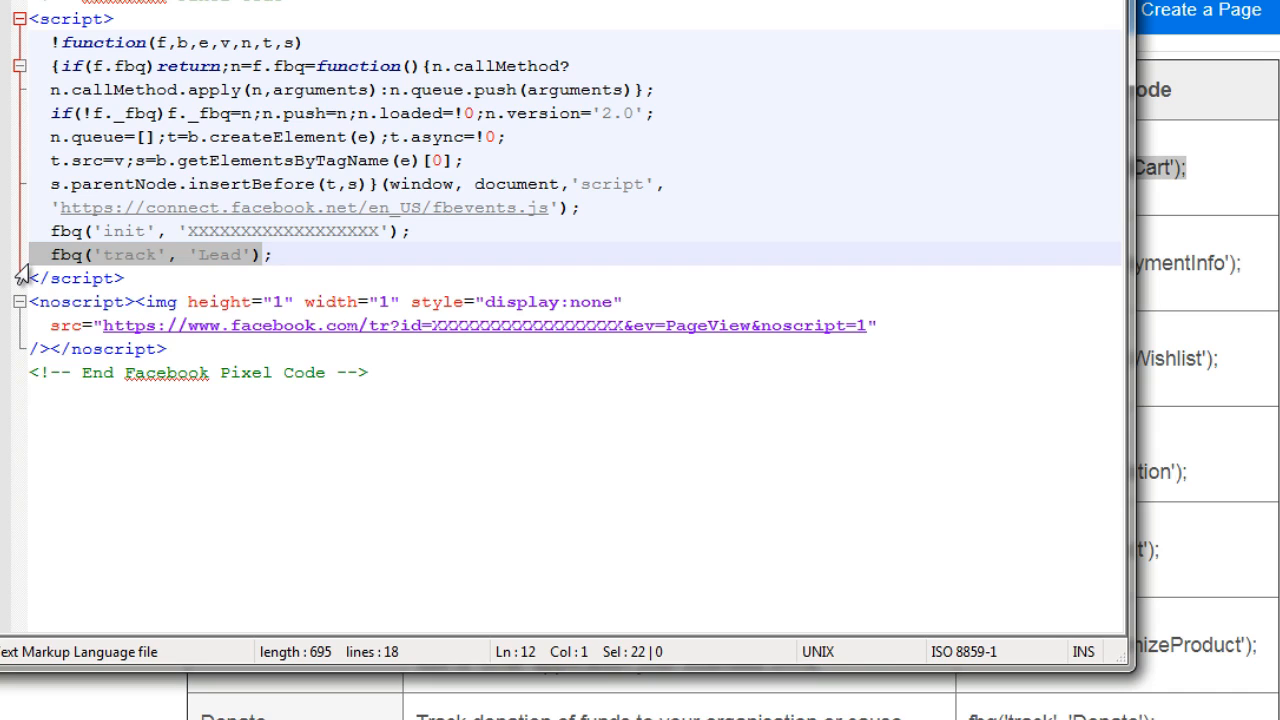
pyautogui.click(400, 367)
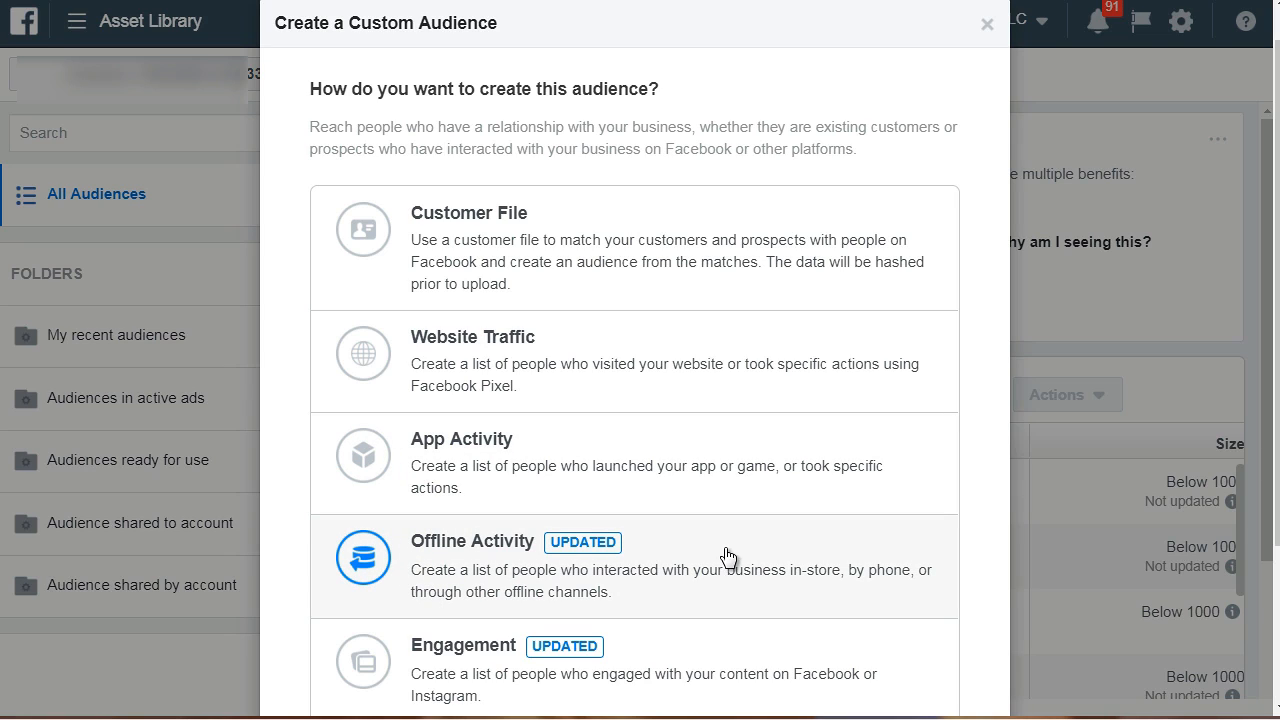
# Choose Website Traffic as the custom audience source and examine the ANY and ALL options for matching the criteria
pyautogui.scroll(-2, 725, 582)
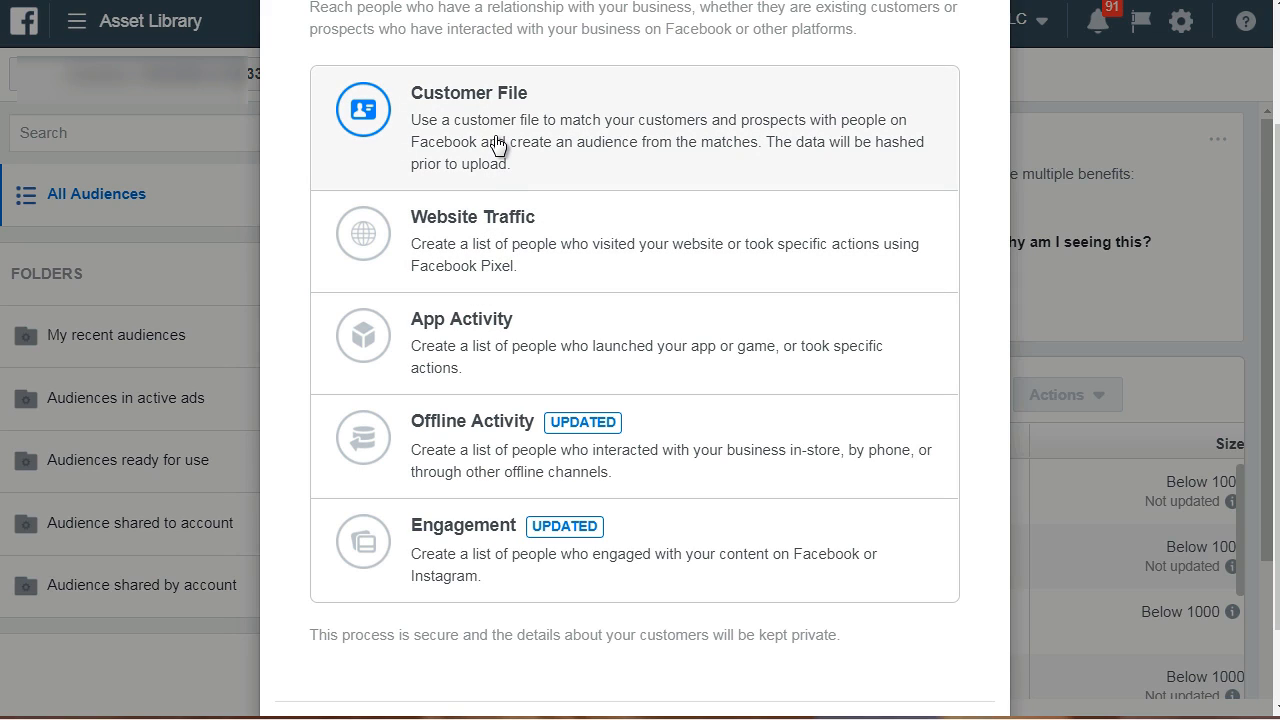
pyautogui.click(467, 252)
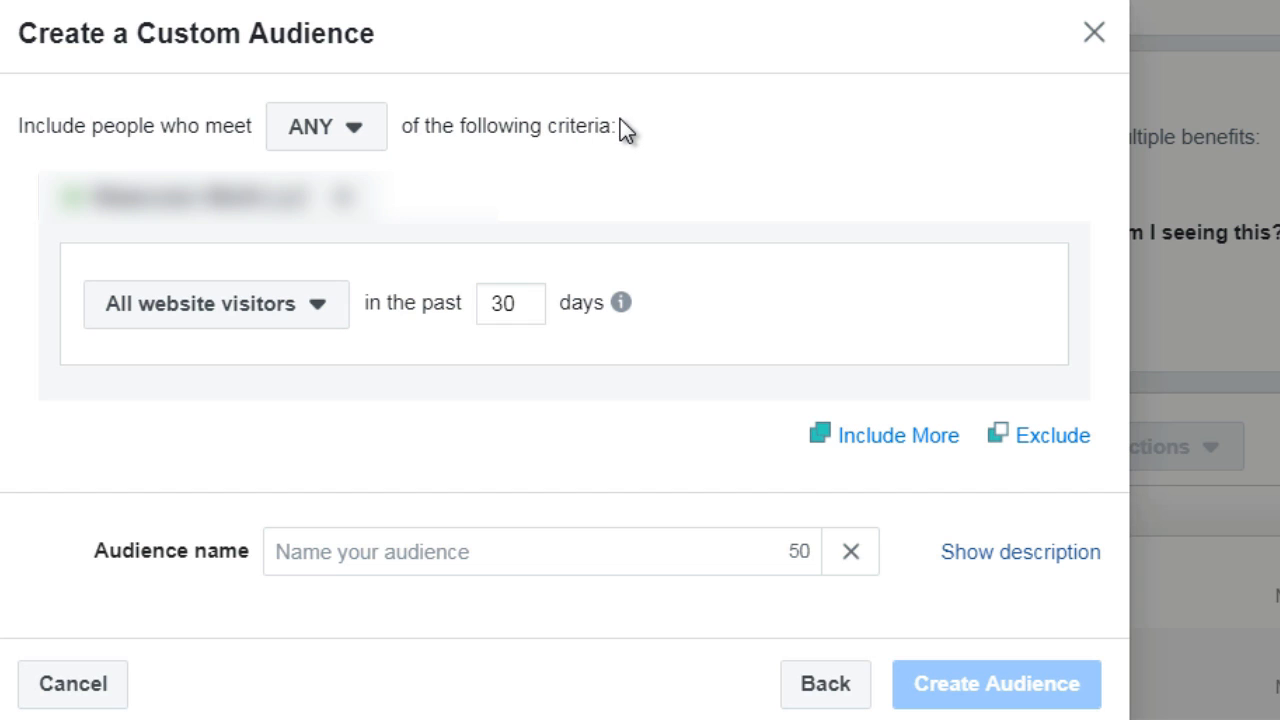
pyautogui.click(347, 150)
pyautogui.moveTo(345, 226)
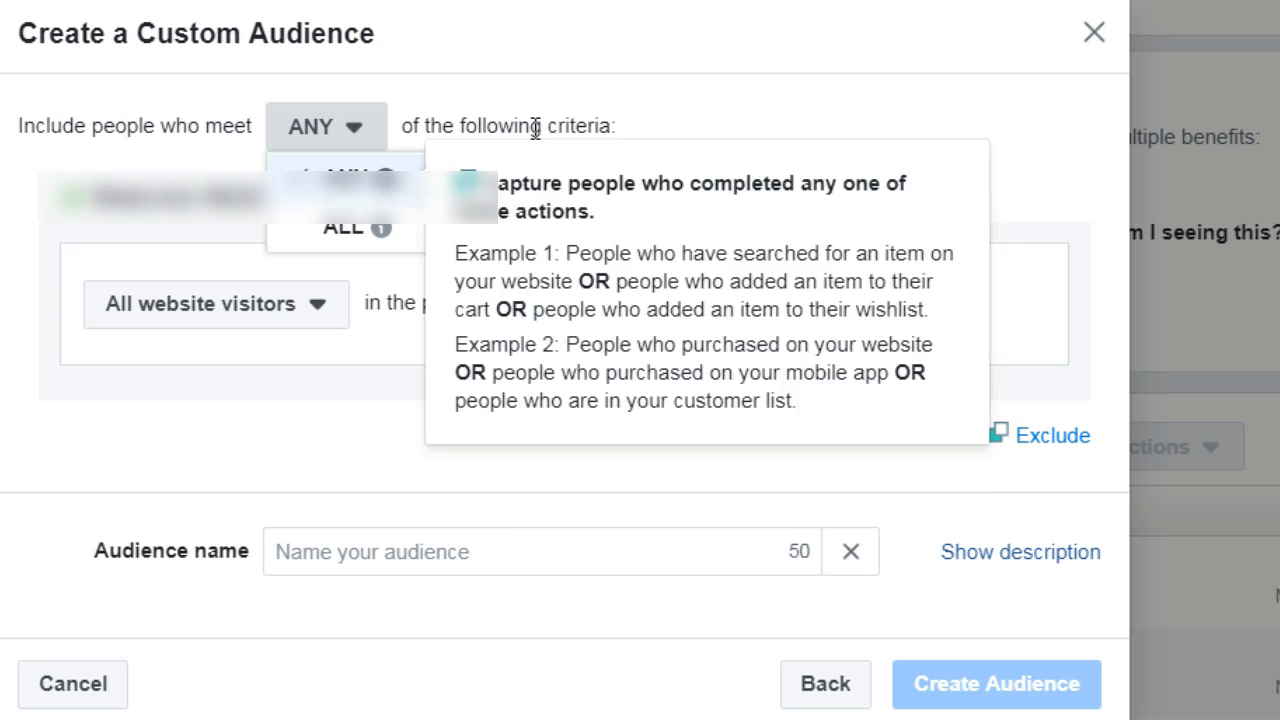
pyautogui.click(535, 127)
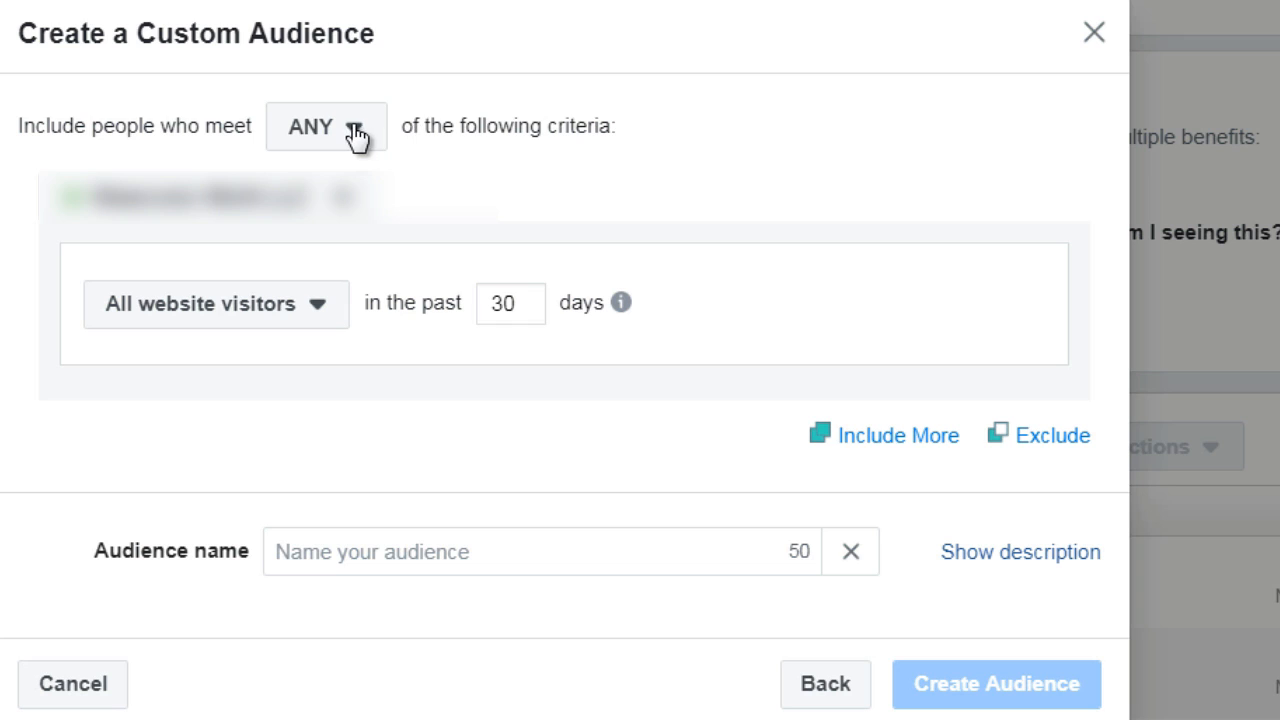
# Set the audience criterion to Visitors by time spent, keeping the 25% percentile
pyautogui.click(247, 325)
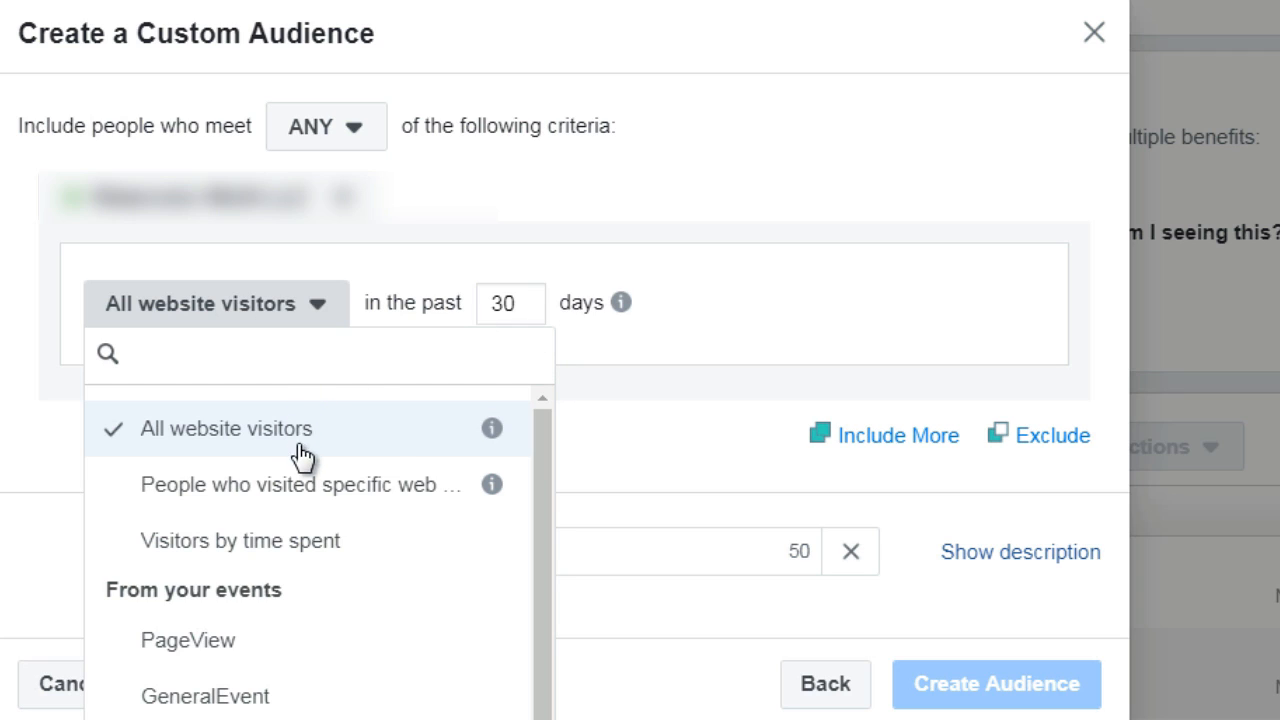
pyautogui.click(322, 545)
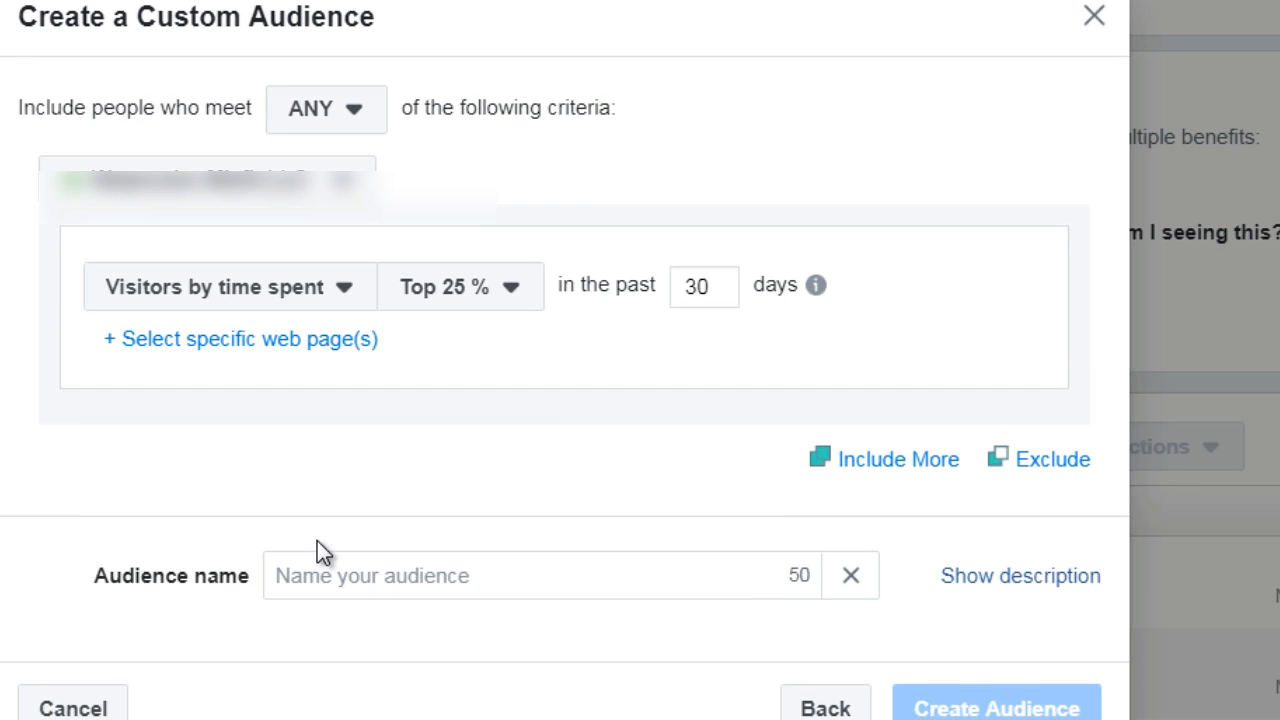
pyautogui.click(445, 300)
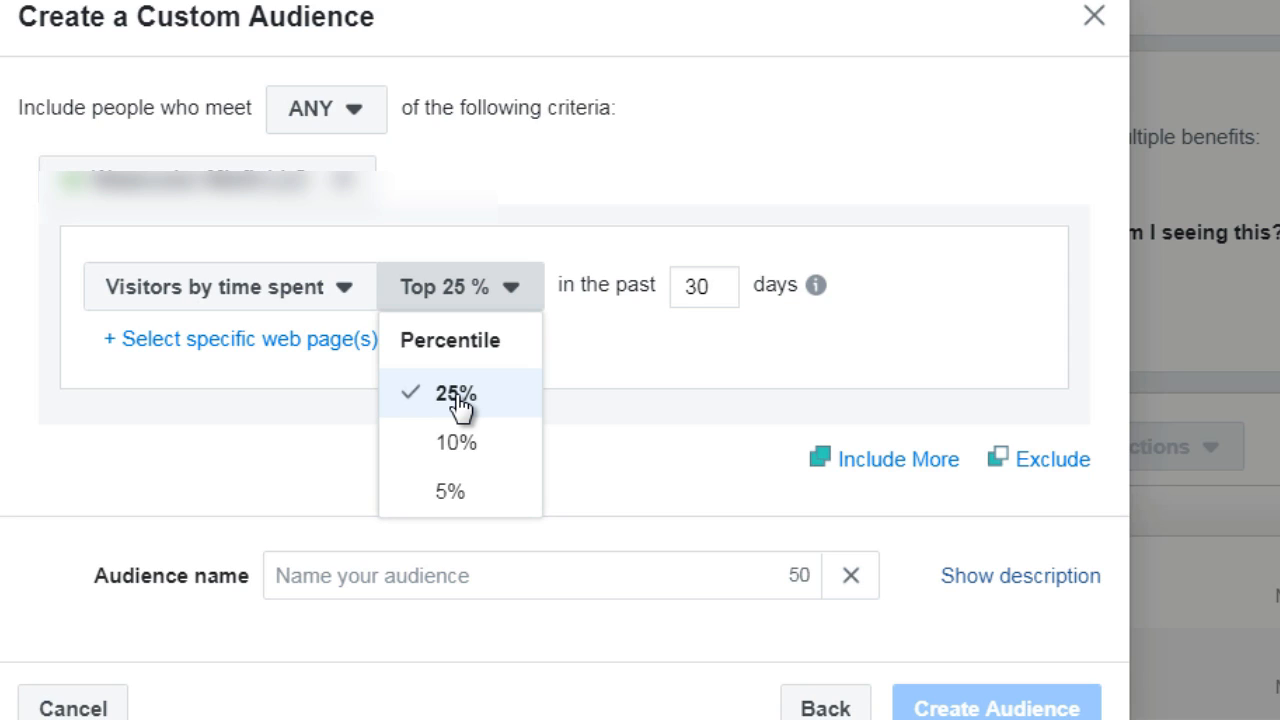
pyautogui.click(506, 378)
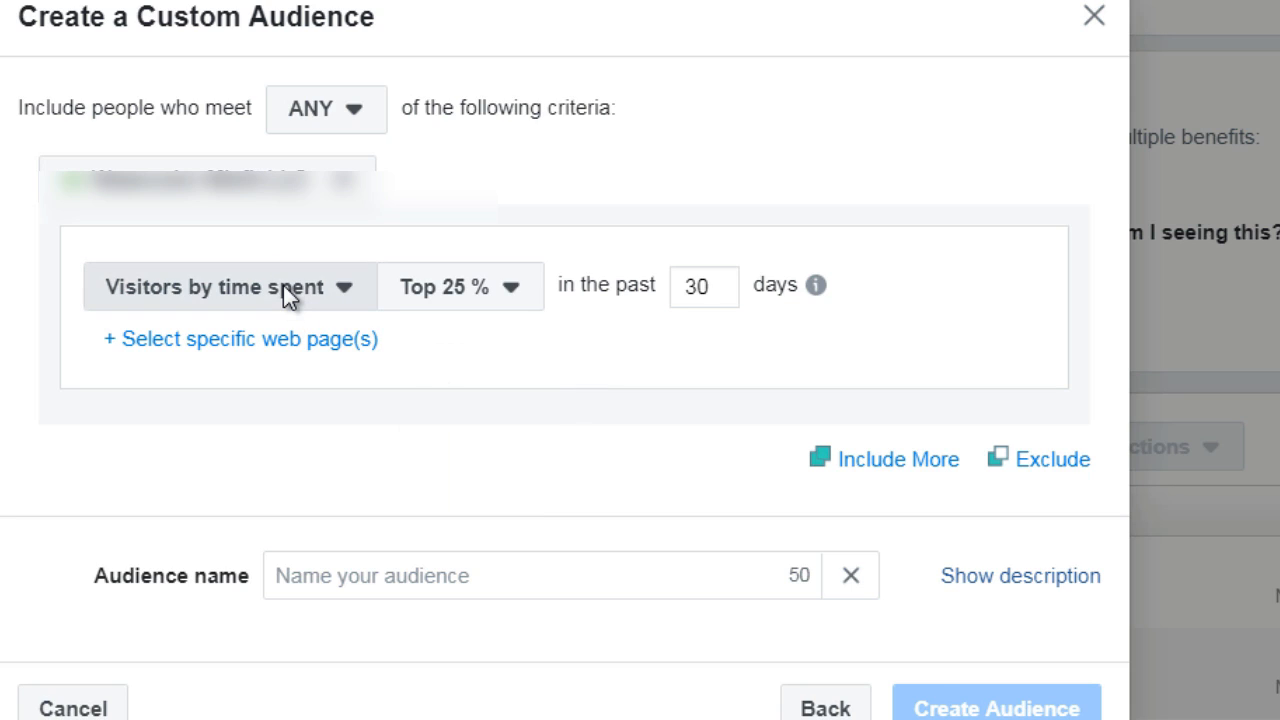
# Look through the available visitor and event criteria and select People who visited specific web pages
pyautogui.click(283, 287)
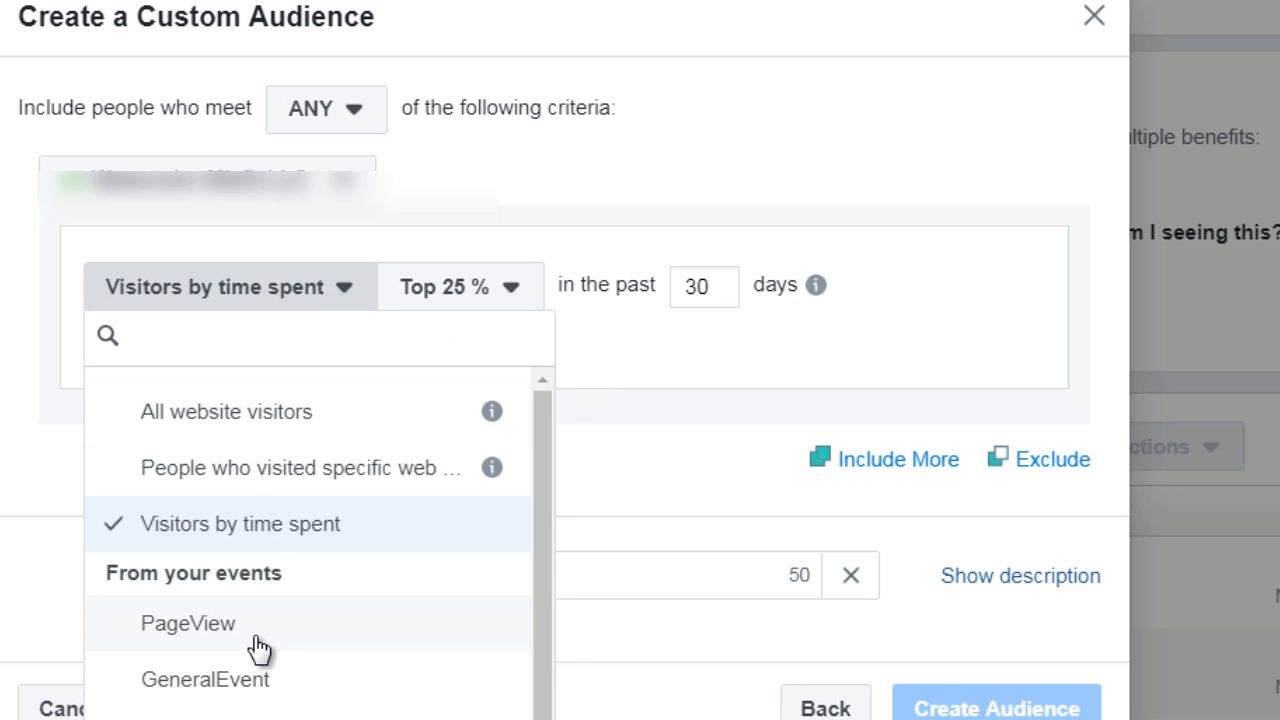
pyautogui.moveTo(537, 514); pyautogui.dragTo(536, 601)
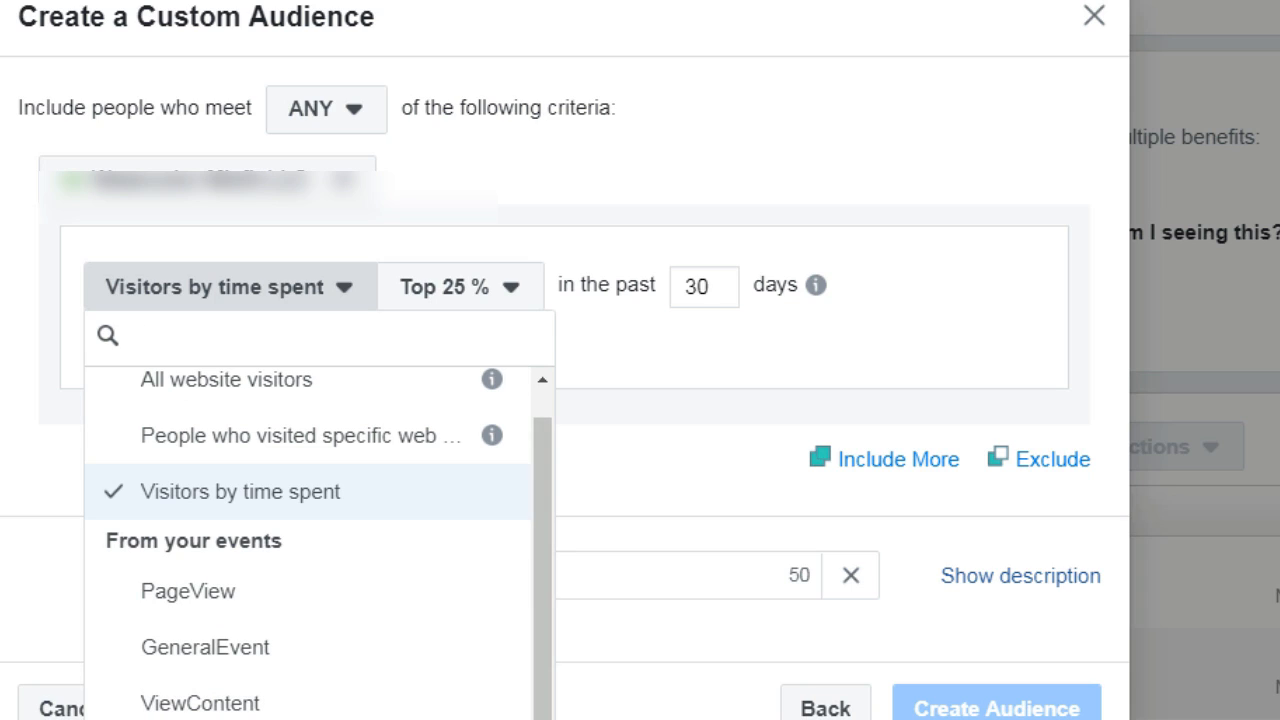
pyautogui.moveTo(544, 511); pyautogui.dragTo(536, 413)
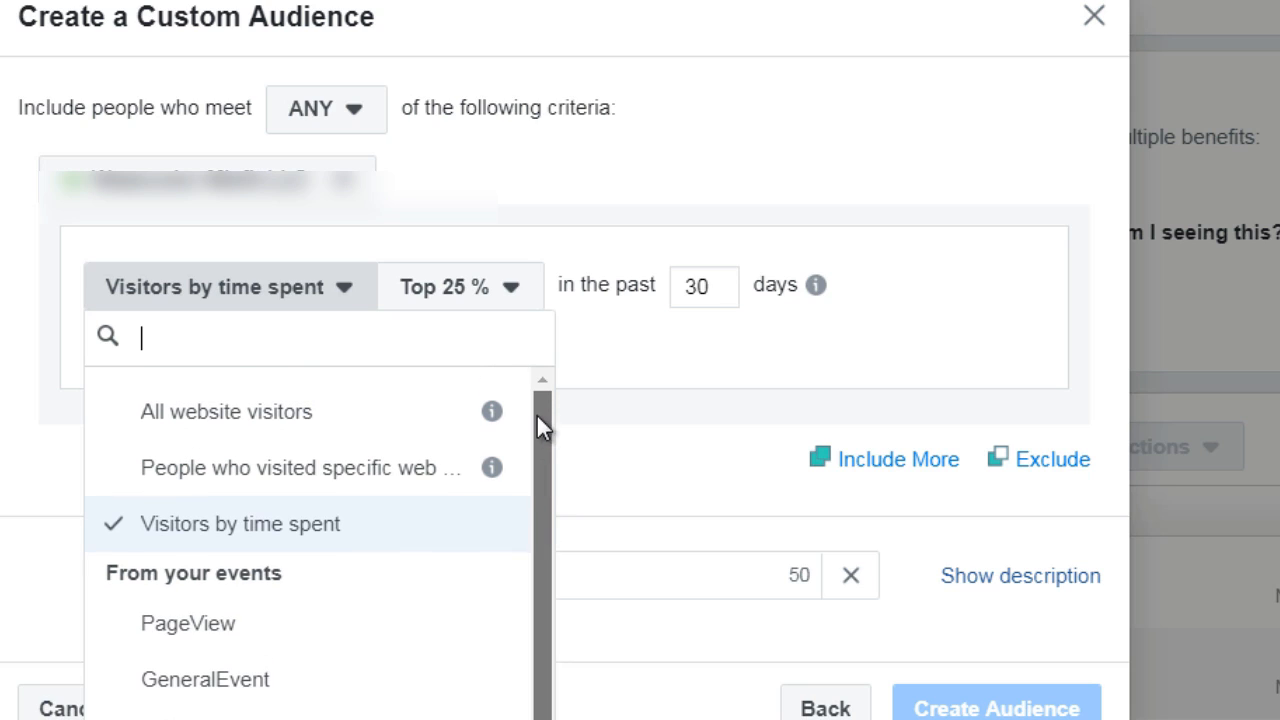
pyautogui.click(346, 466)
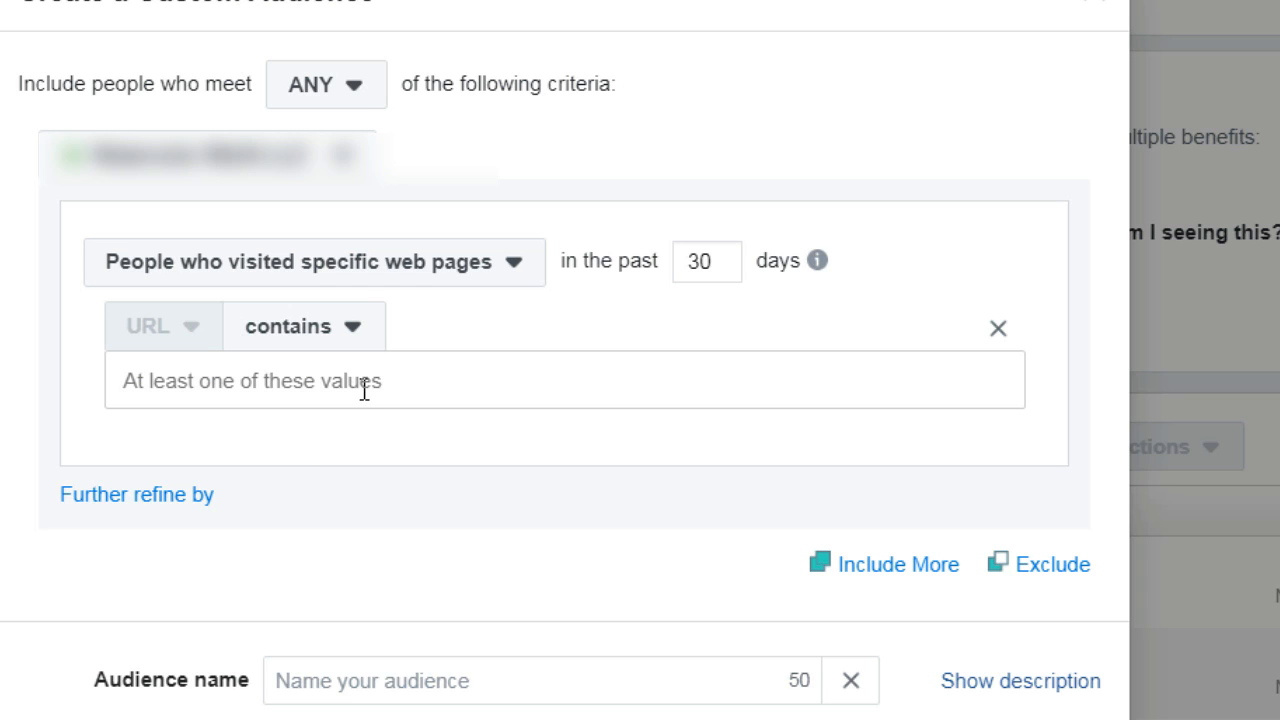
# Try including a second criteria group, remove it, and review the ANY and ALL matching options
pyautogui.click(925, 566)
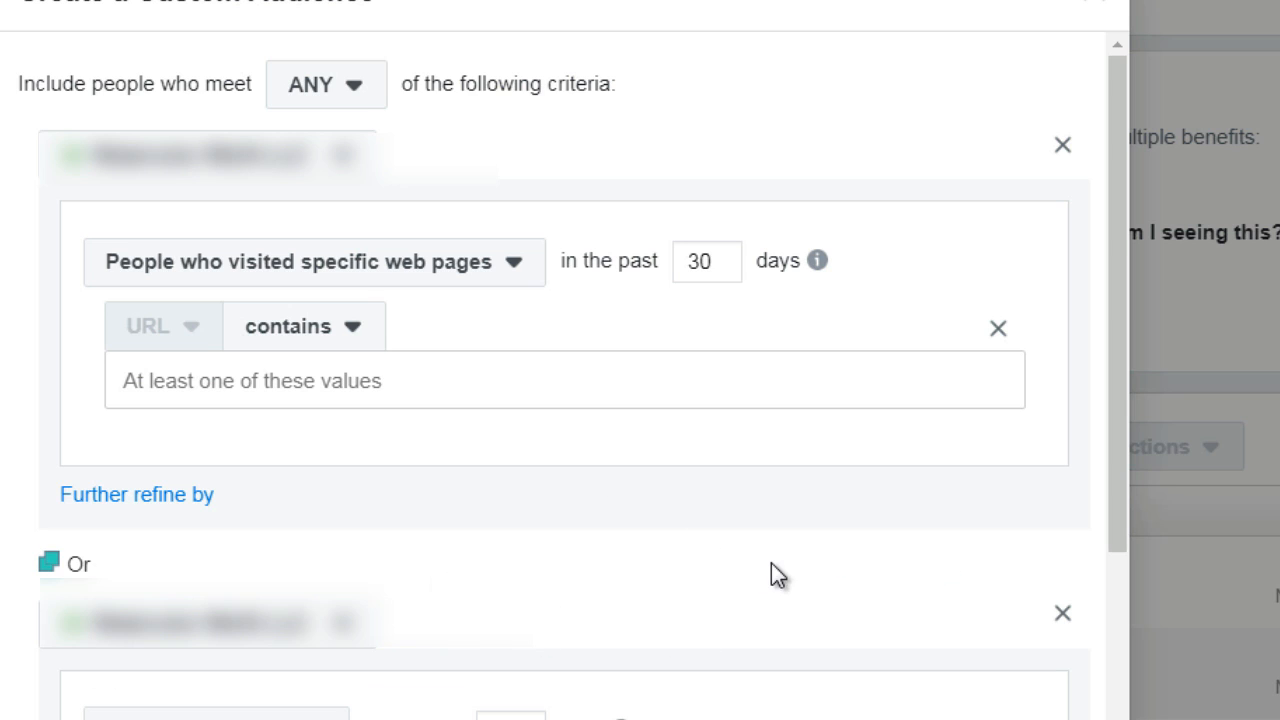
pyautogui.click(1062, 613)
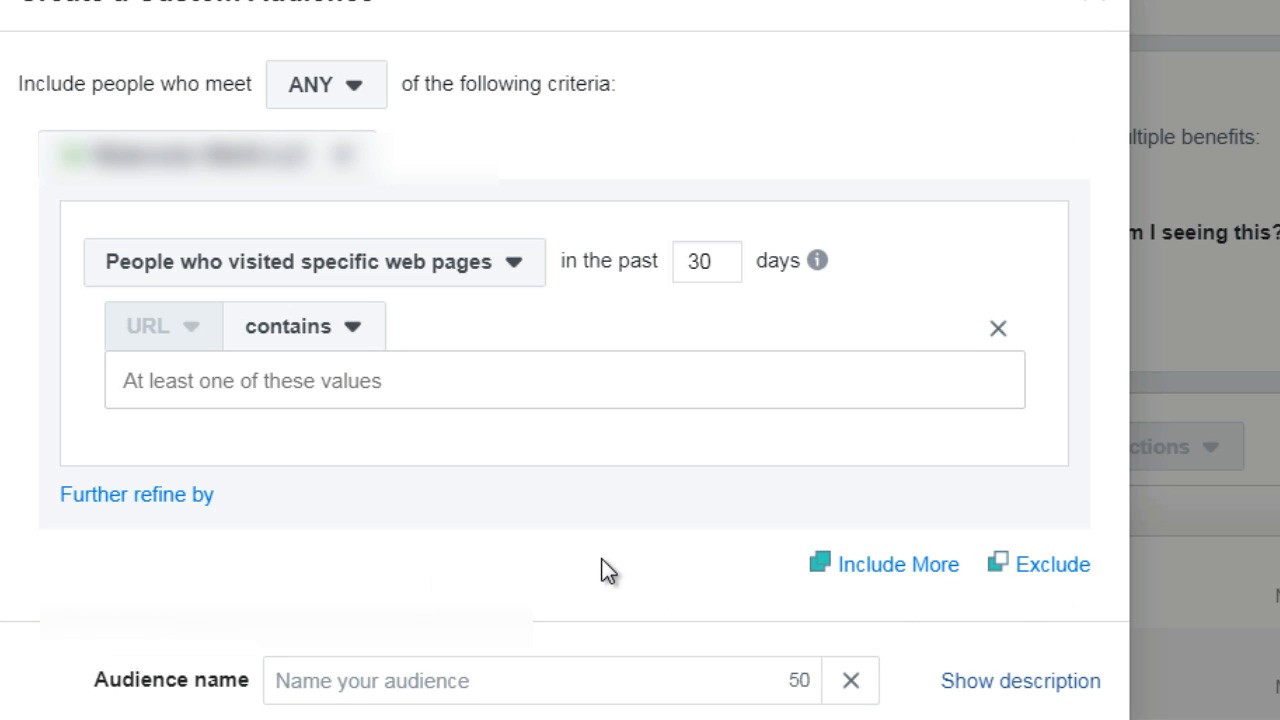
pyautogui.click(348, 112)
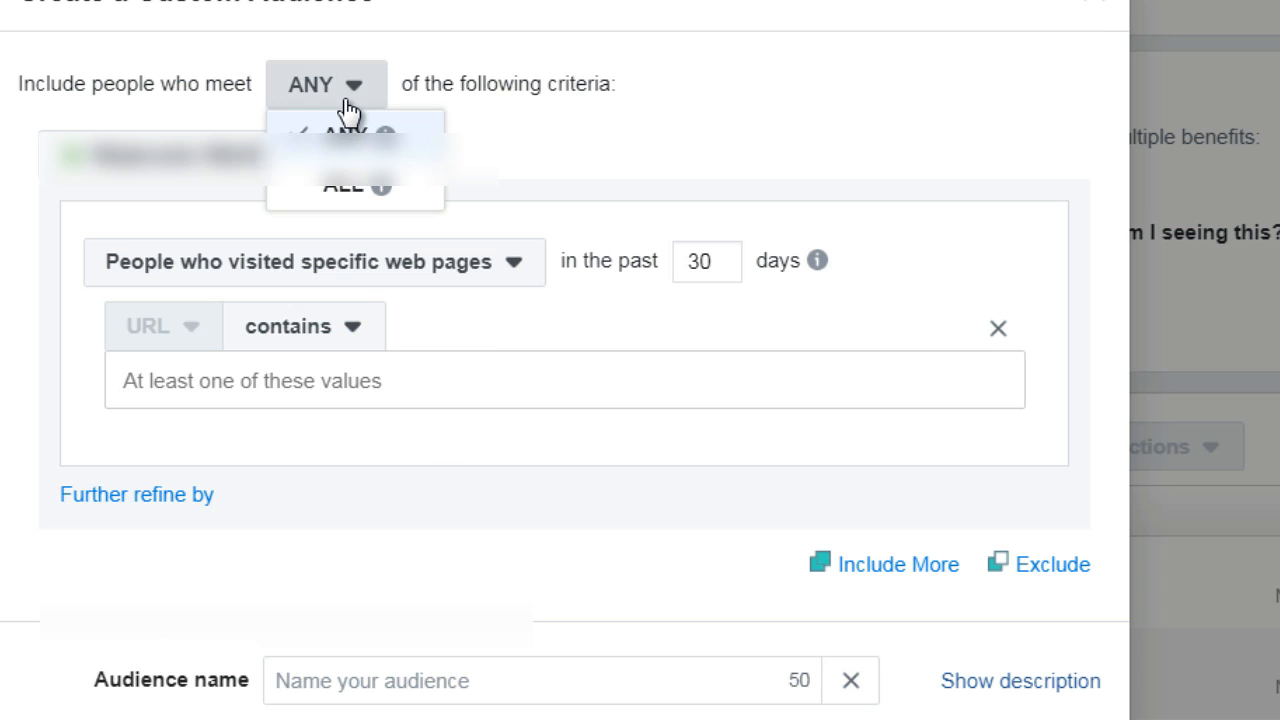
pyautogui.moveTo(345, 195)
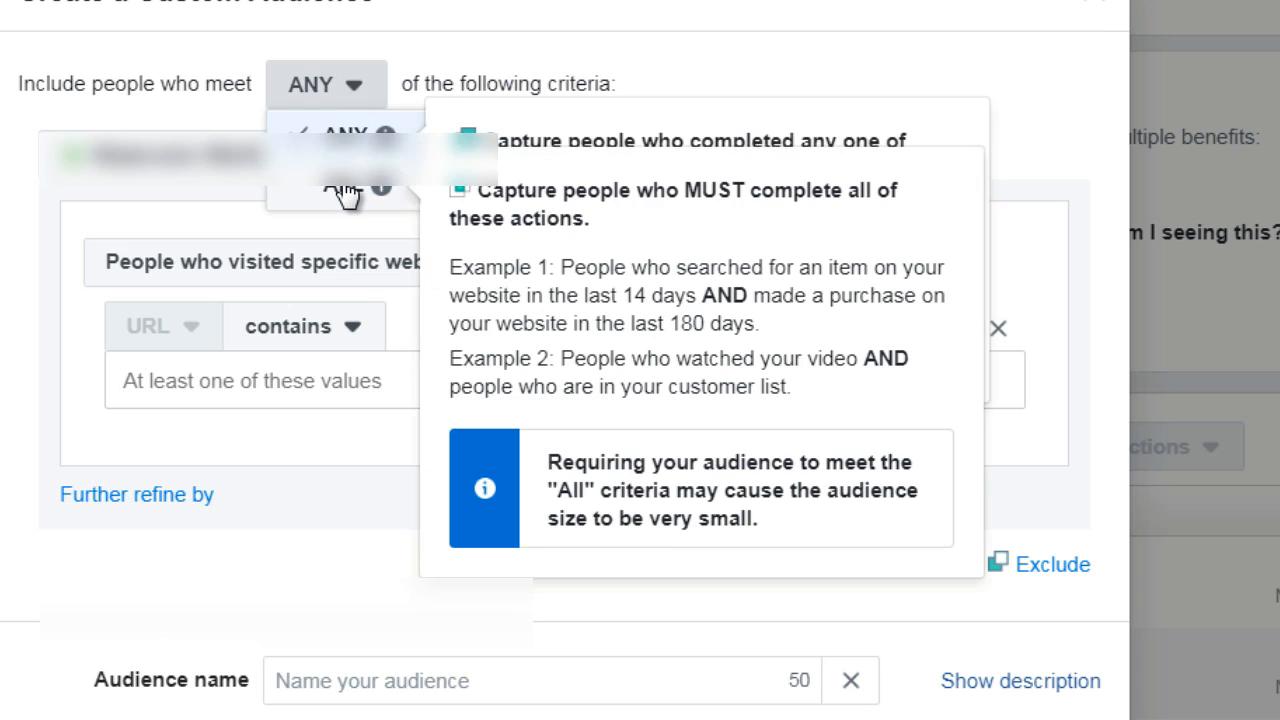
pyautogui.click(541, 91)
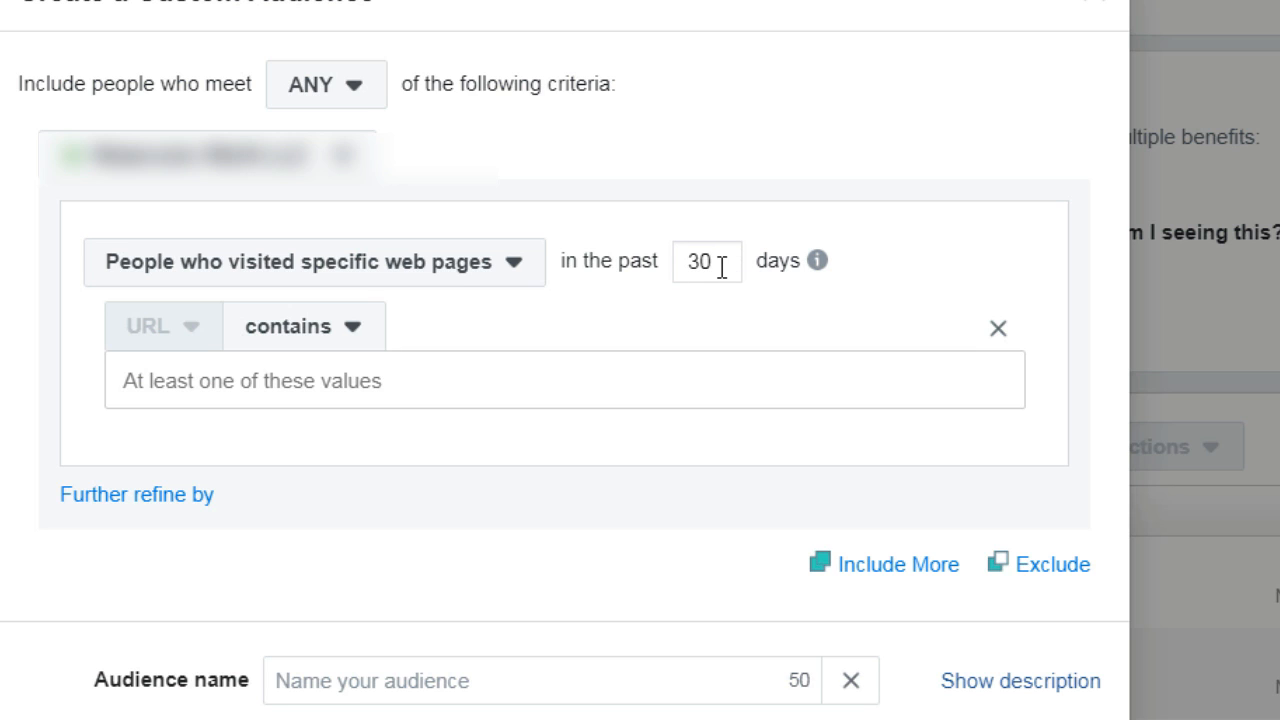
# Check the help for the audience duration and set the visit period to the past 180 days
pyautogui.moveTo(723, 263); pyautogui.dragTo(677, 262)
pyautogui.click(817, 260)
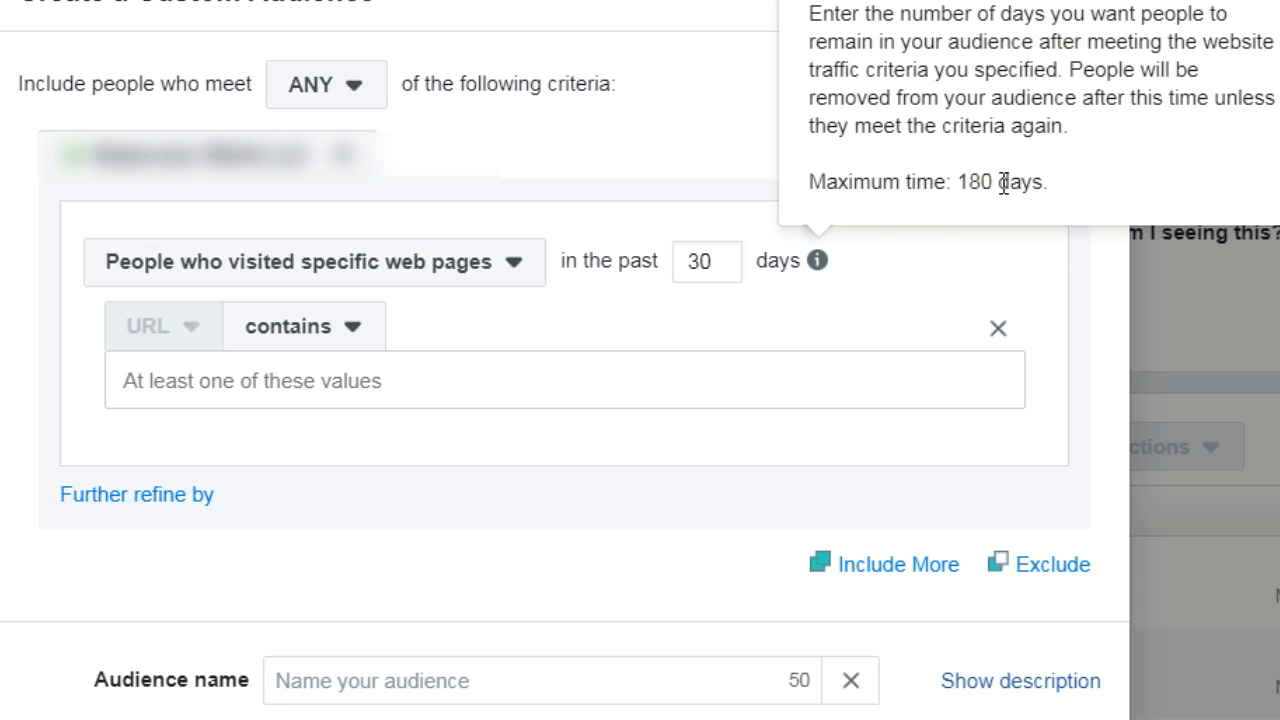
pyautogui.doubleClick(711, 260)
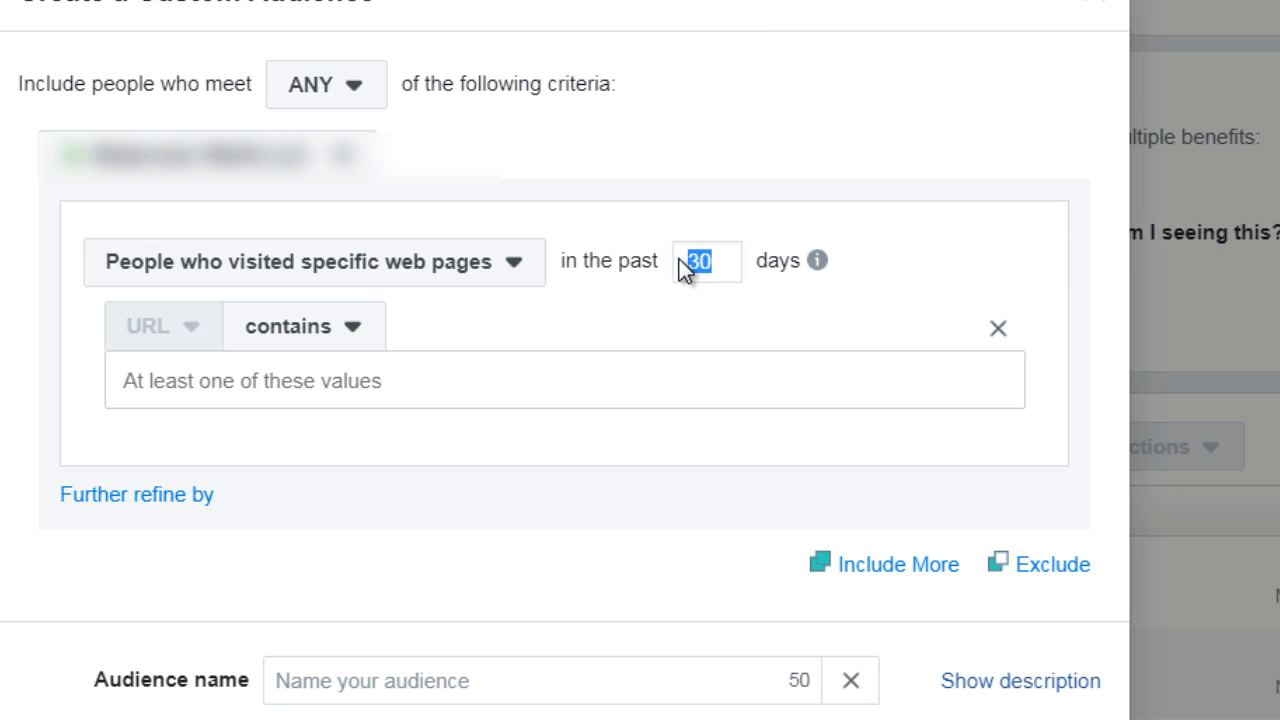
pyautogui.write('180')
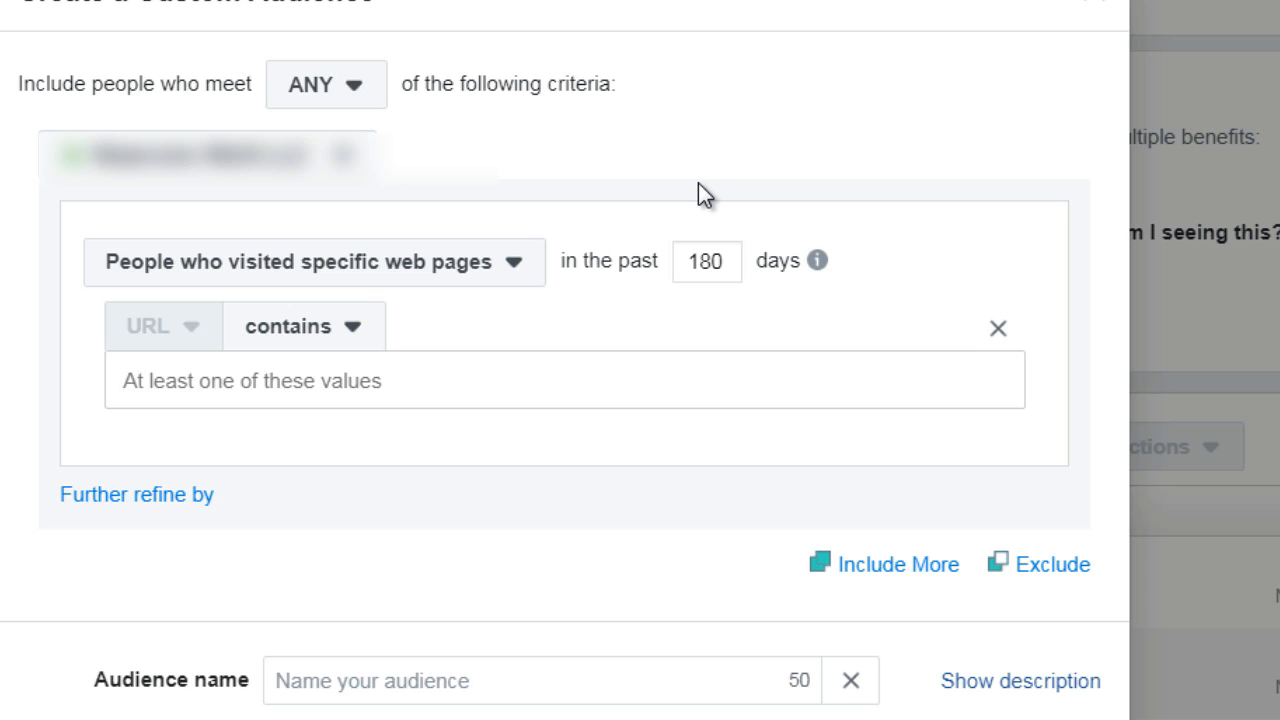
# Set the specific web page visit period to the past 7 days
pyautogui.moveTo(721, 261); pyautogui.dragTo(684, 264)
pyautogui.write('7')
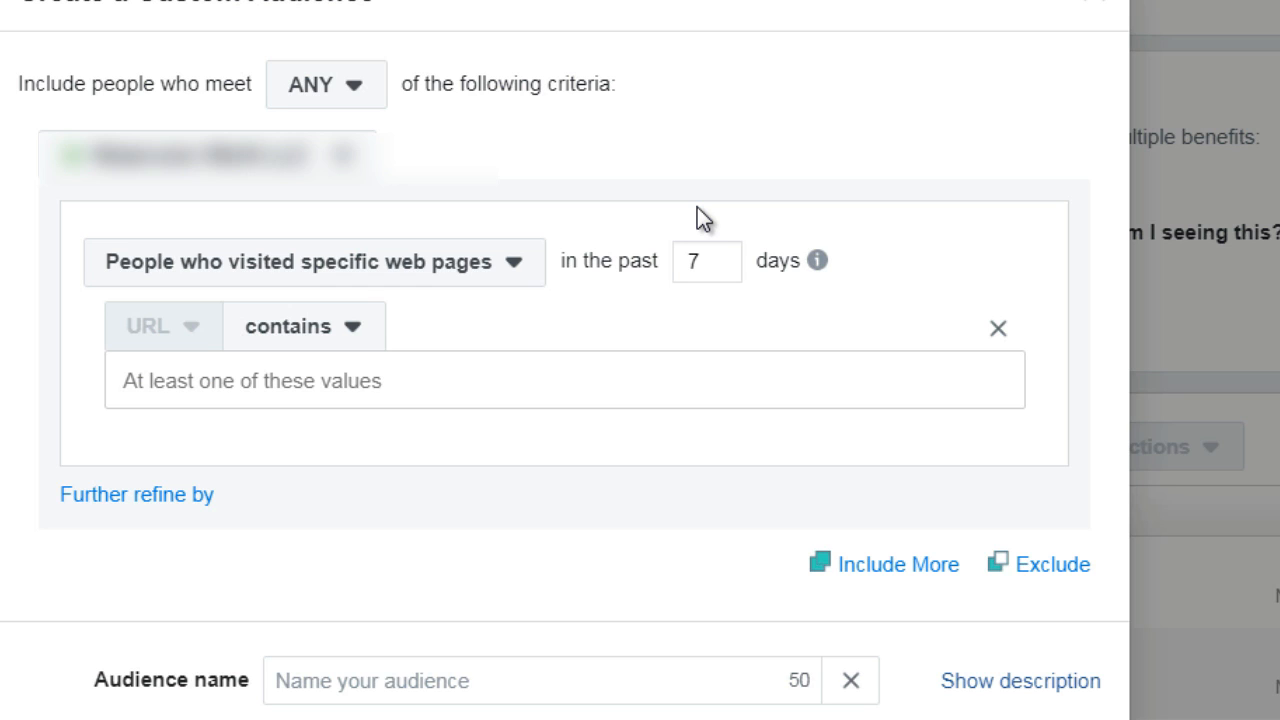
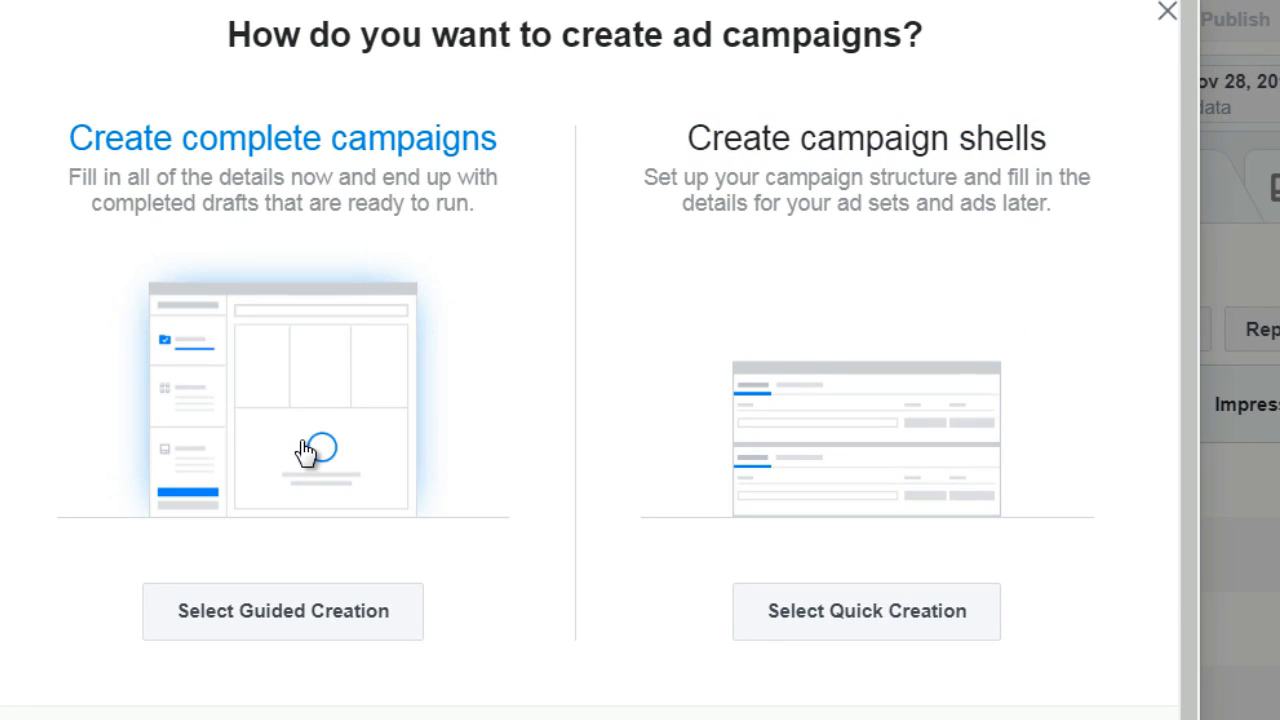
# Start a guided campaign with the Traffic objective, name it Retargeting Test1, and continue to the ad set
pyautogui.click(305, 452)
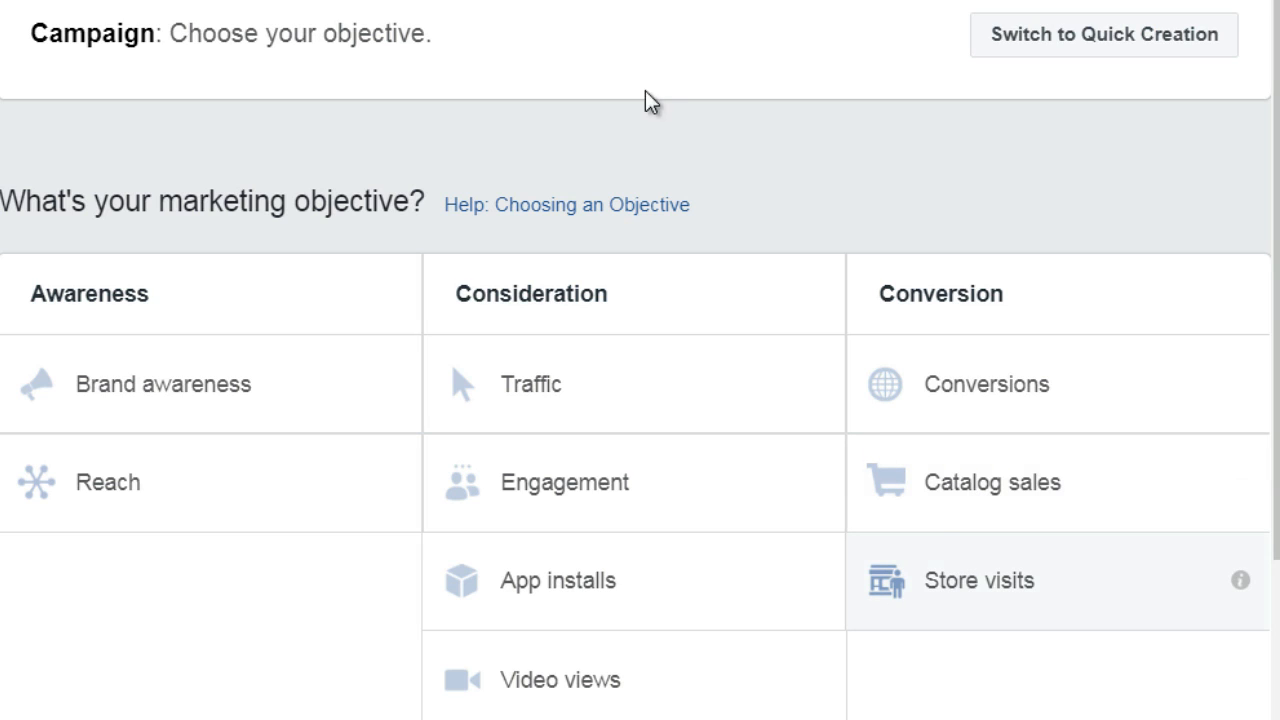
pyautogui.click(579, 389)
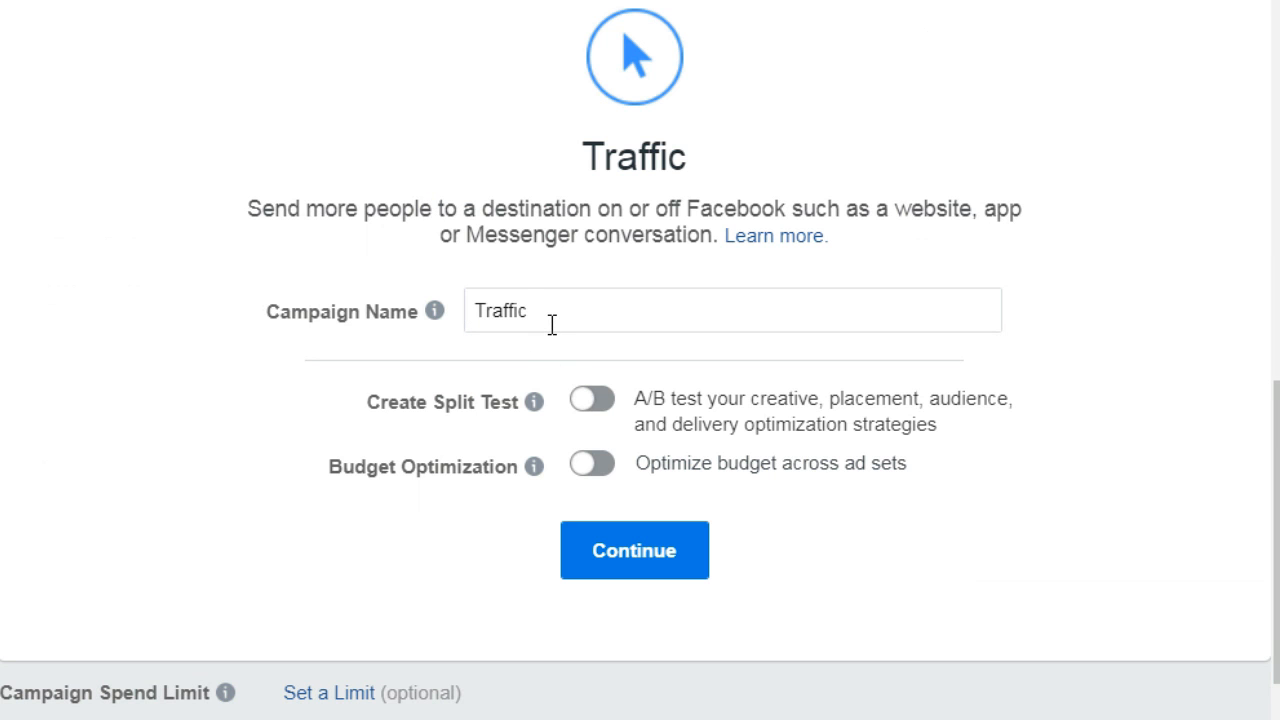
pyautogui.moveTo(551, 325); pyautogui.dragTo(459, 312)
pyautogui.write('R')
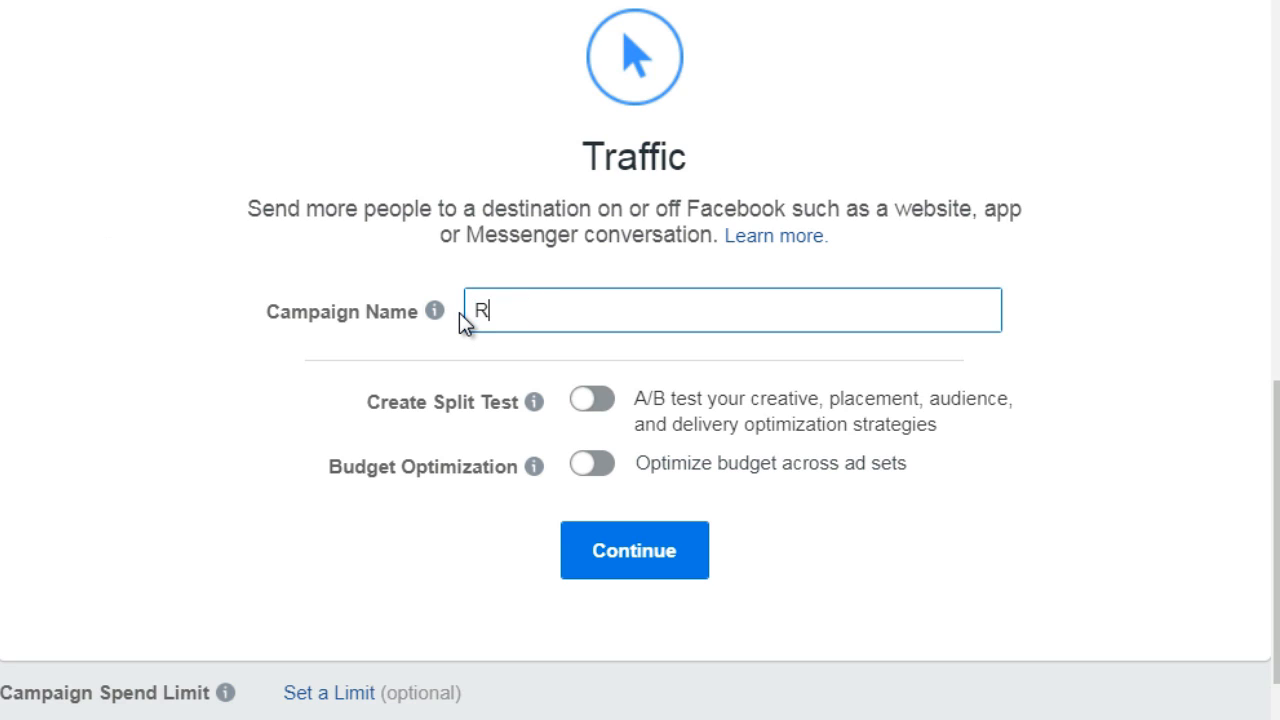
pyautogui.write('etargeting Test2')
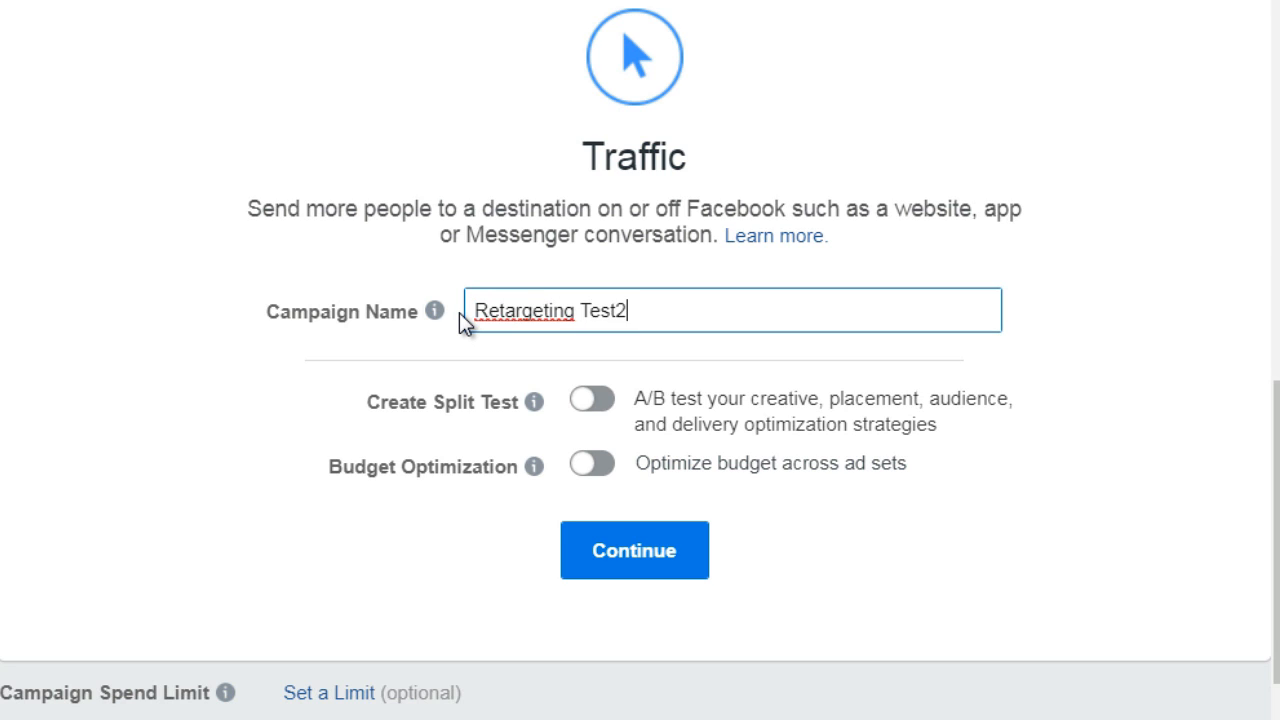
pyautogui.press('BackSpace')
pyautogui.write('1')
pyautogui.click(648, 576)
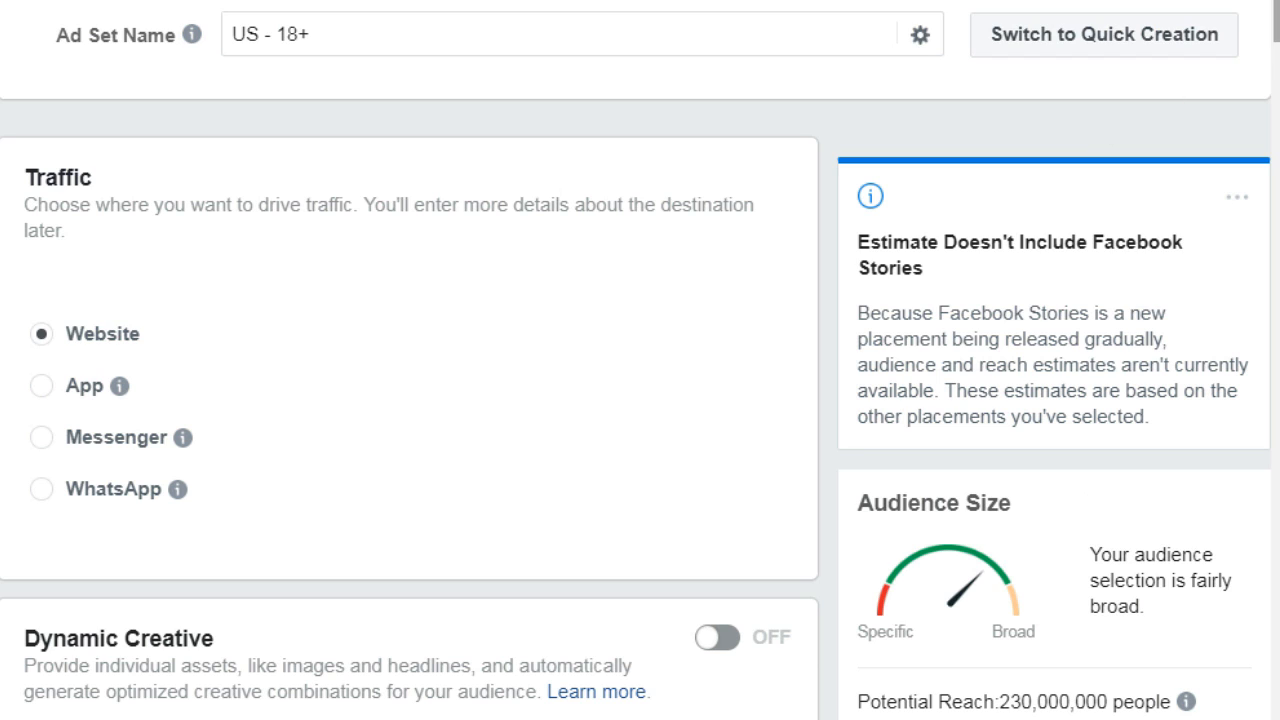
# Set the ad set audience's age range to 20 through 60
pyautogui.moveTo(1278, 20); pyautogui.dragTo(1277, 82)
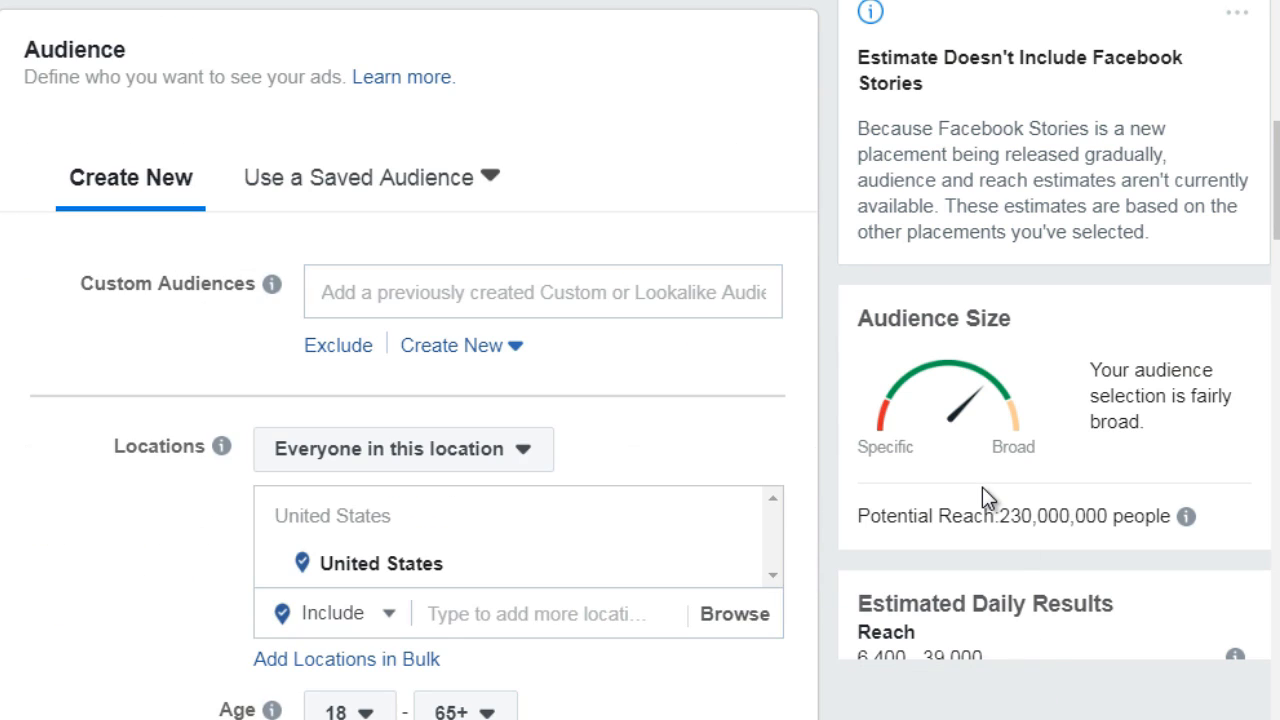
pyautogui.moveTo(1277, 178); pyautogui.dragTo(1277, 184)
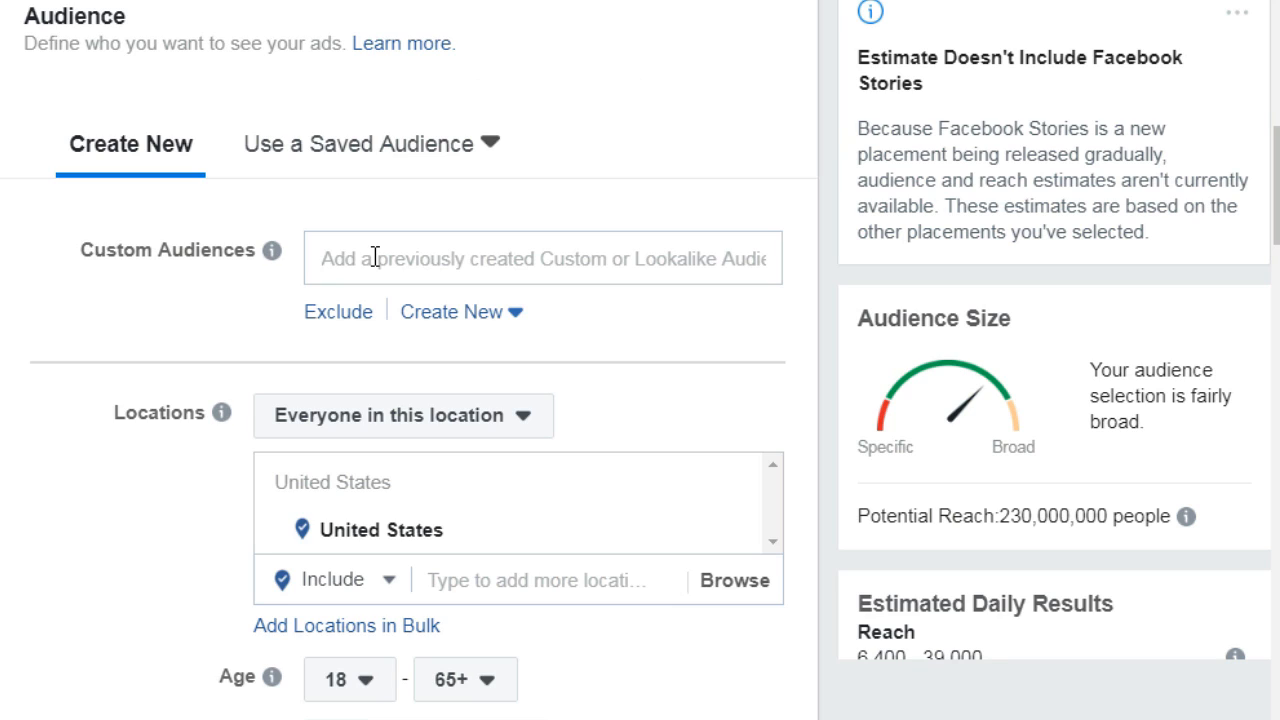
pyautogui.moveTo(272, 256)
pyautogui.moveTo(1278, 202); pyautogui.dragTo(1278, 222)
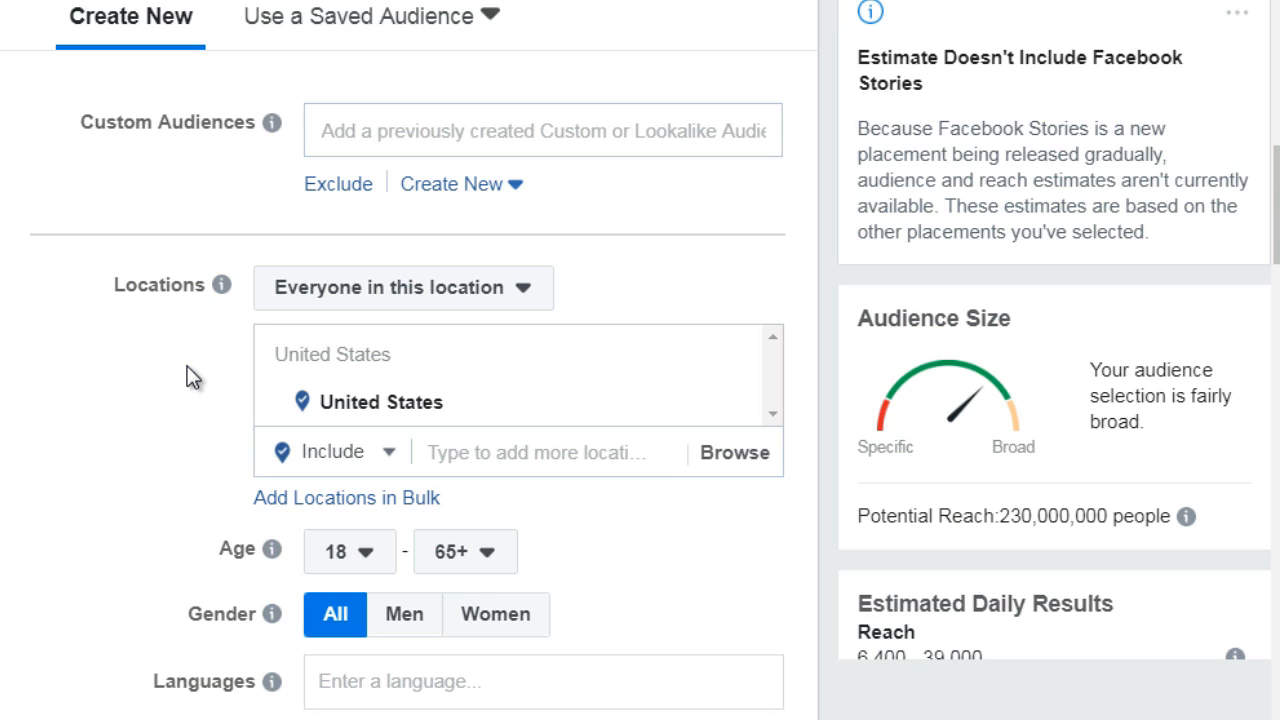
pyautogui.click(360, 563)
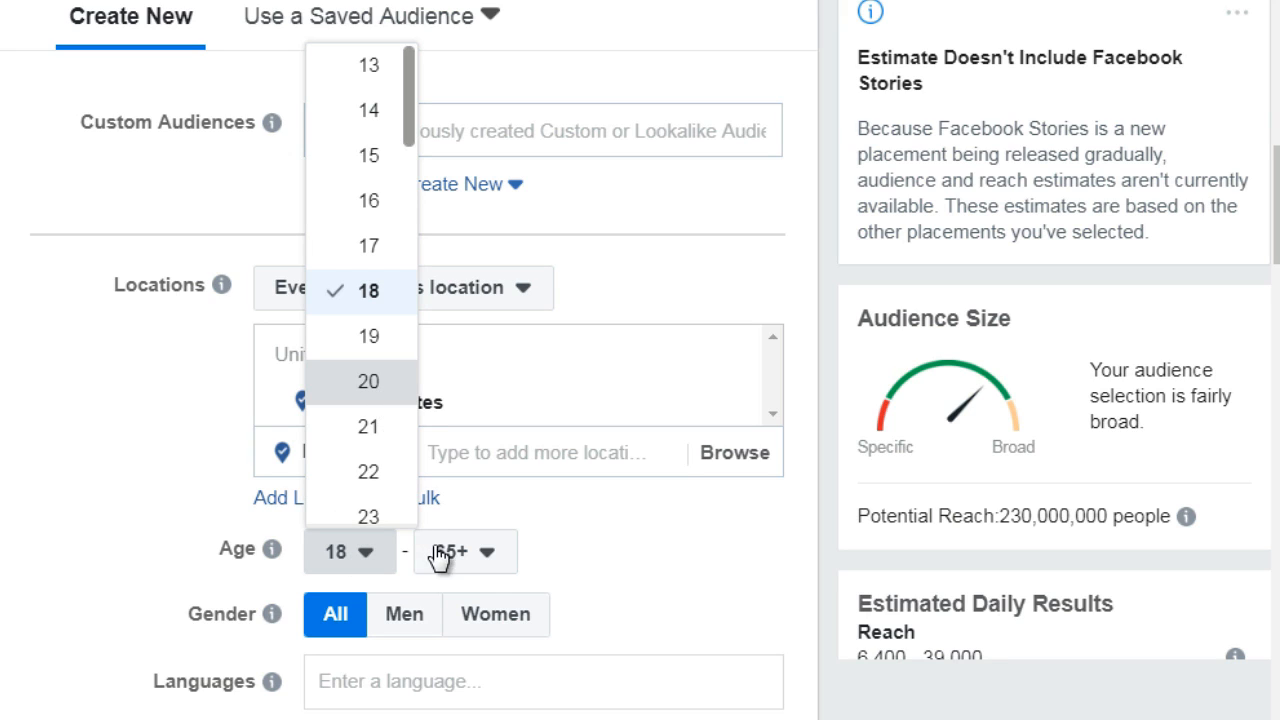
pyautogui.click(470, 559)
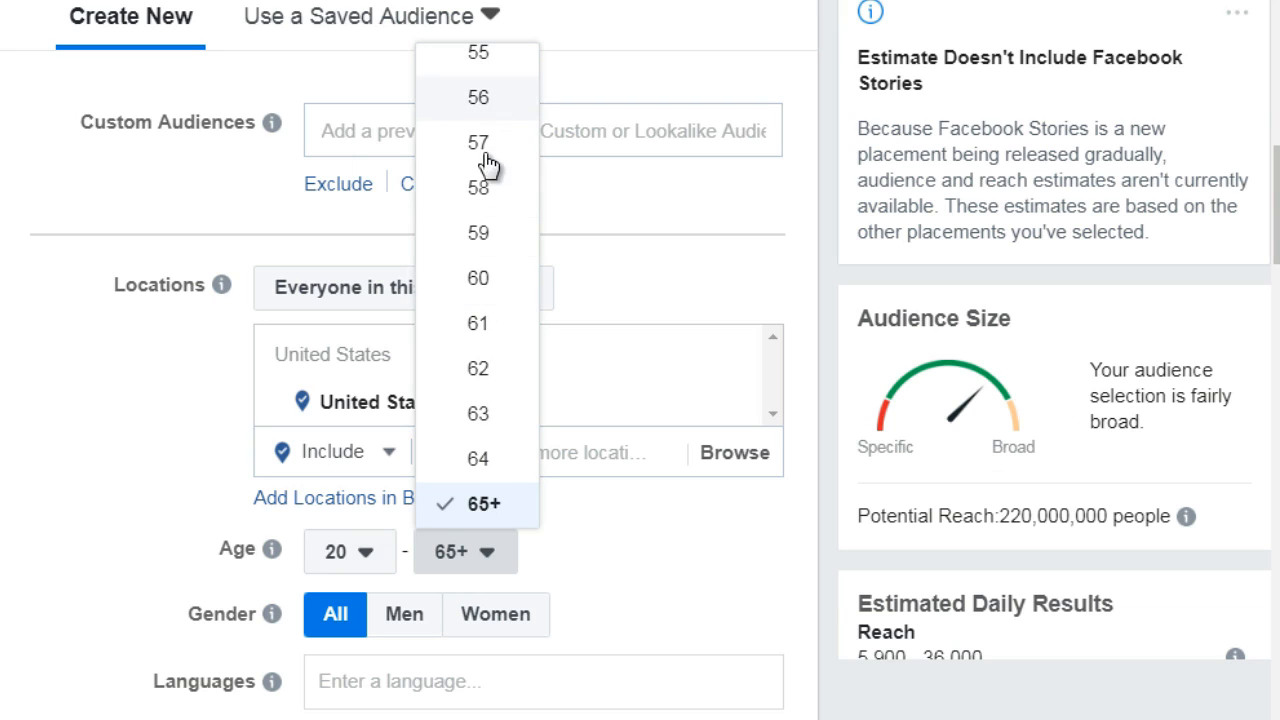
pyautogui.press('Return')
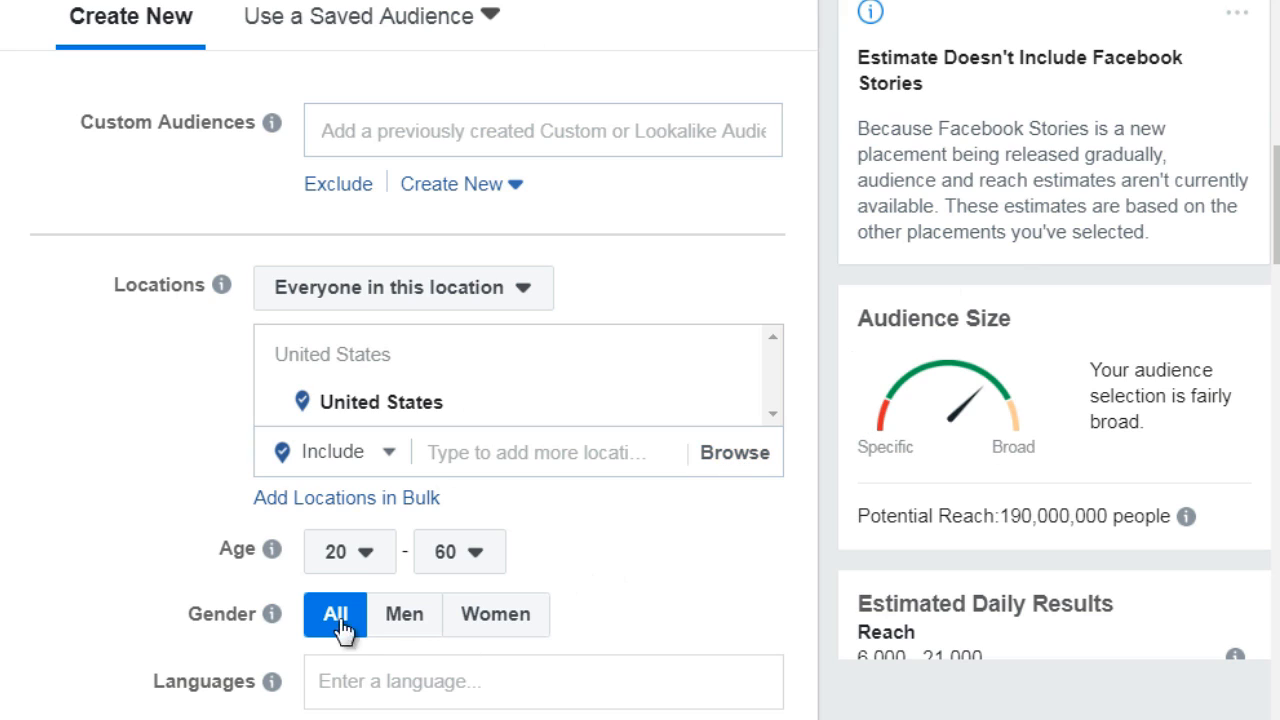
# Review the ad set's gender, detailed targeting, connections, budget, schedule, optimization, bidding and delivery options, plus the outline of the remaining ad sections
pyautogui.moveTo(340, 623)
pyautogui.moveTo(1276, 189); pyautogui.dragTo(1276, 199)
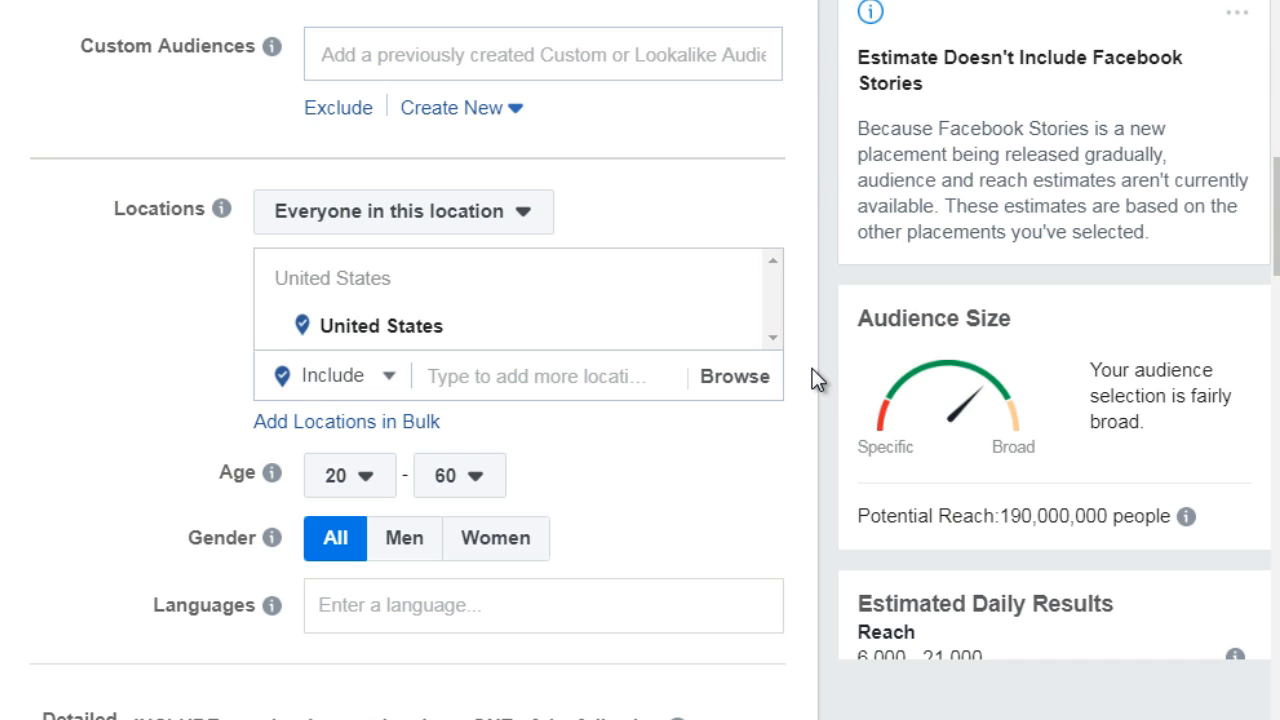
pyautogui.scroll(-2, 408, 360)
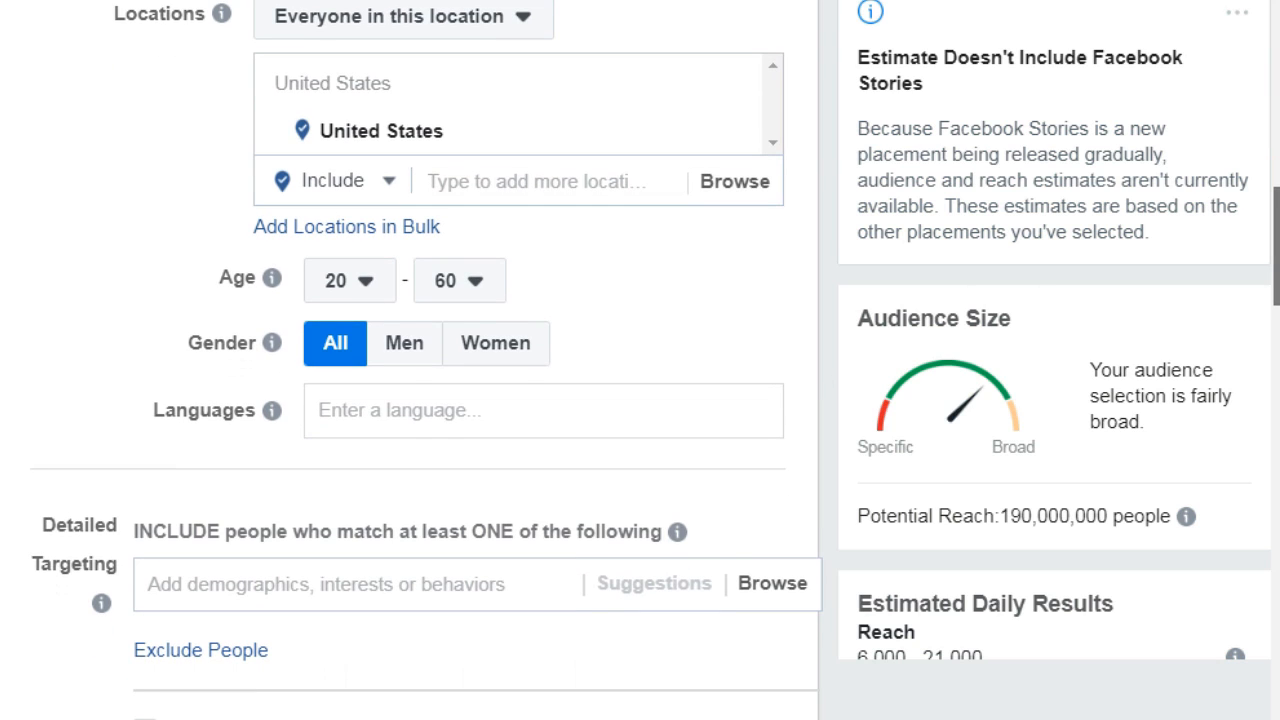
pyautogui.scroll(-2, 1276, 297)
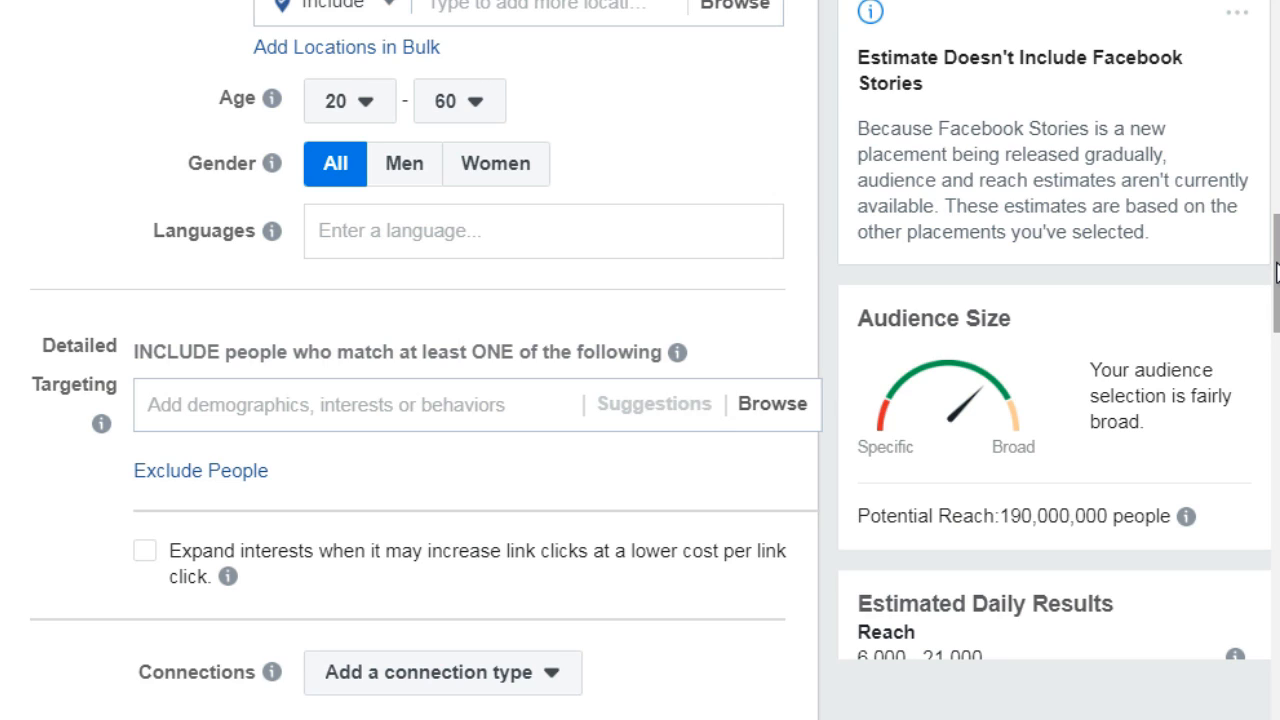
pyautogui.scroll(-1, 1276, 270)
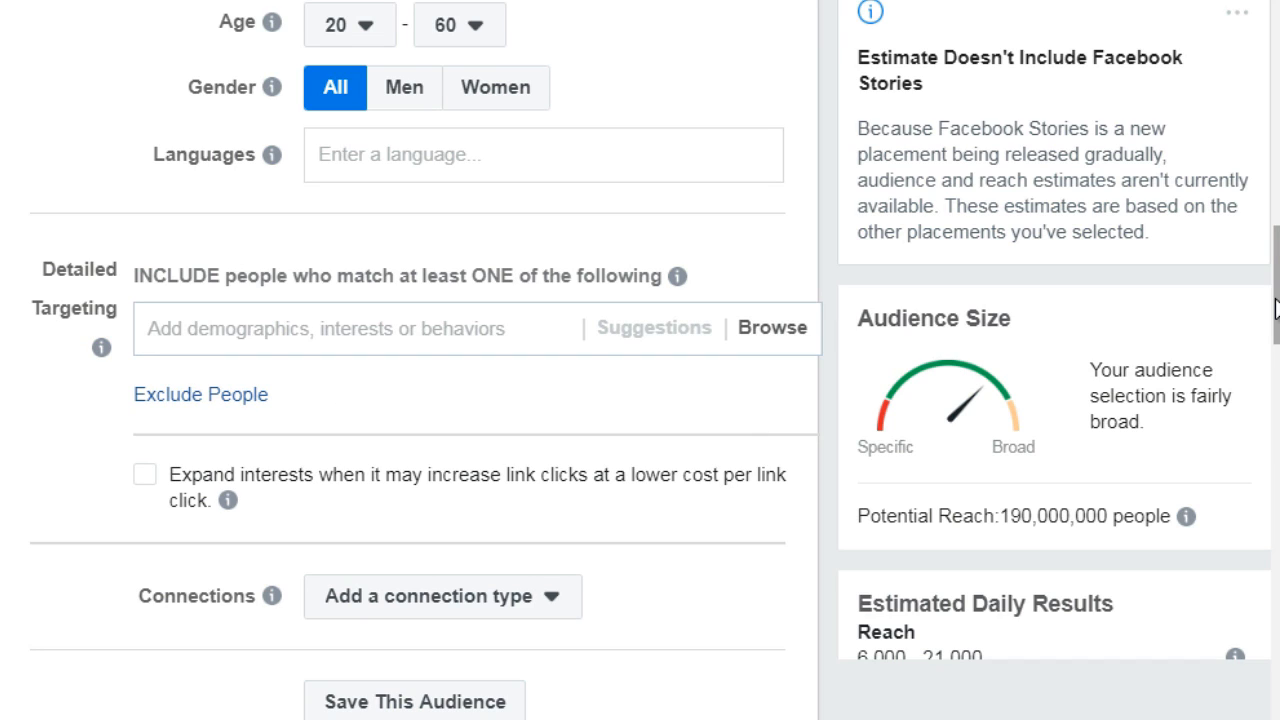
pyautogui.moveTo(1276, 310); pyautogui.dragTo(1268, 530)
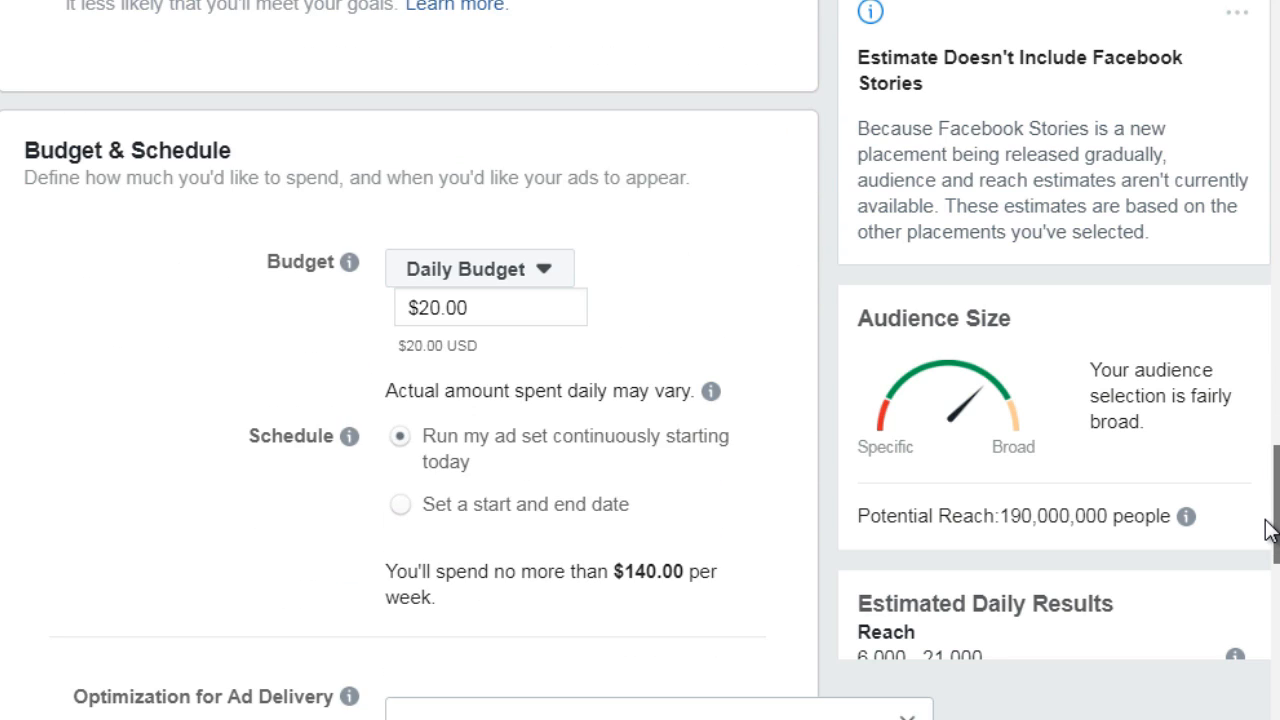
pyautogui.moveTo(1276, 522); pyautogui.dragTo(1276, 561)
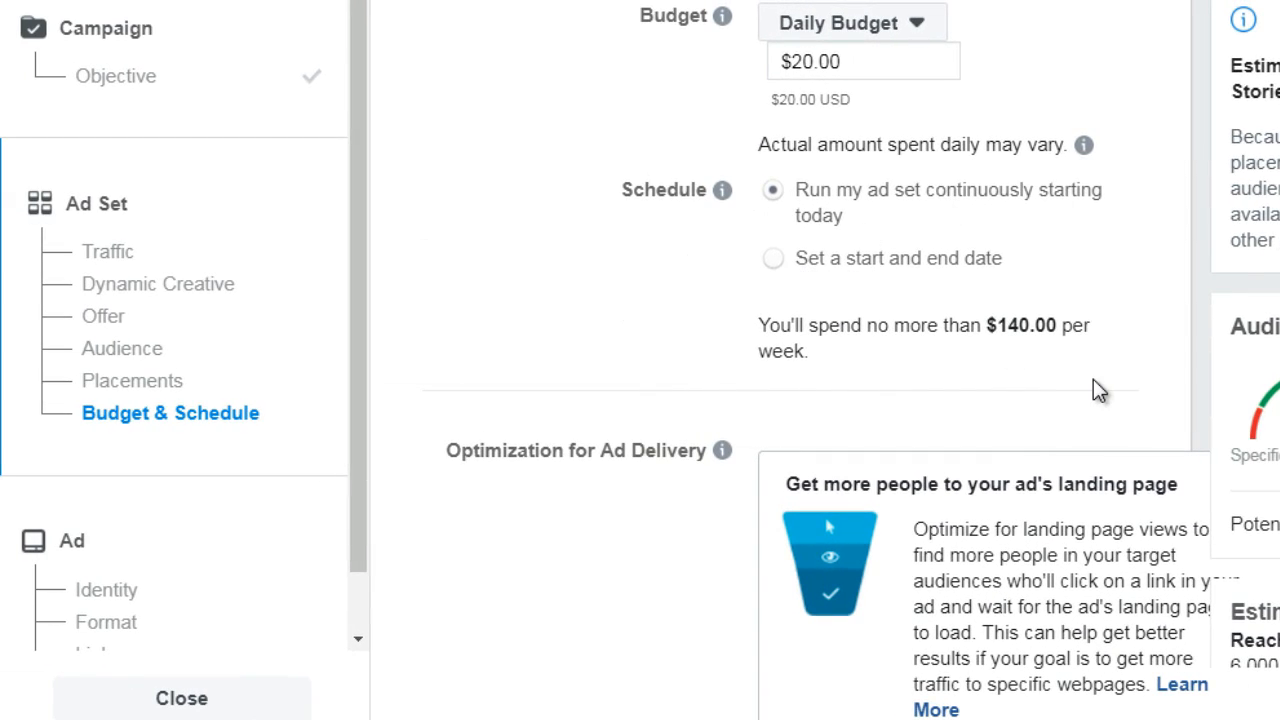
pyautogui.scroll(-6, 800, 360)
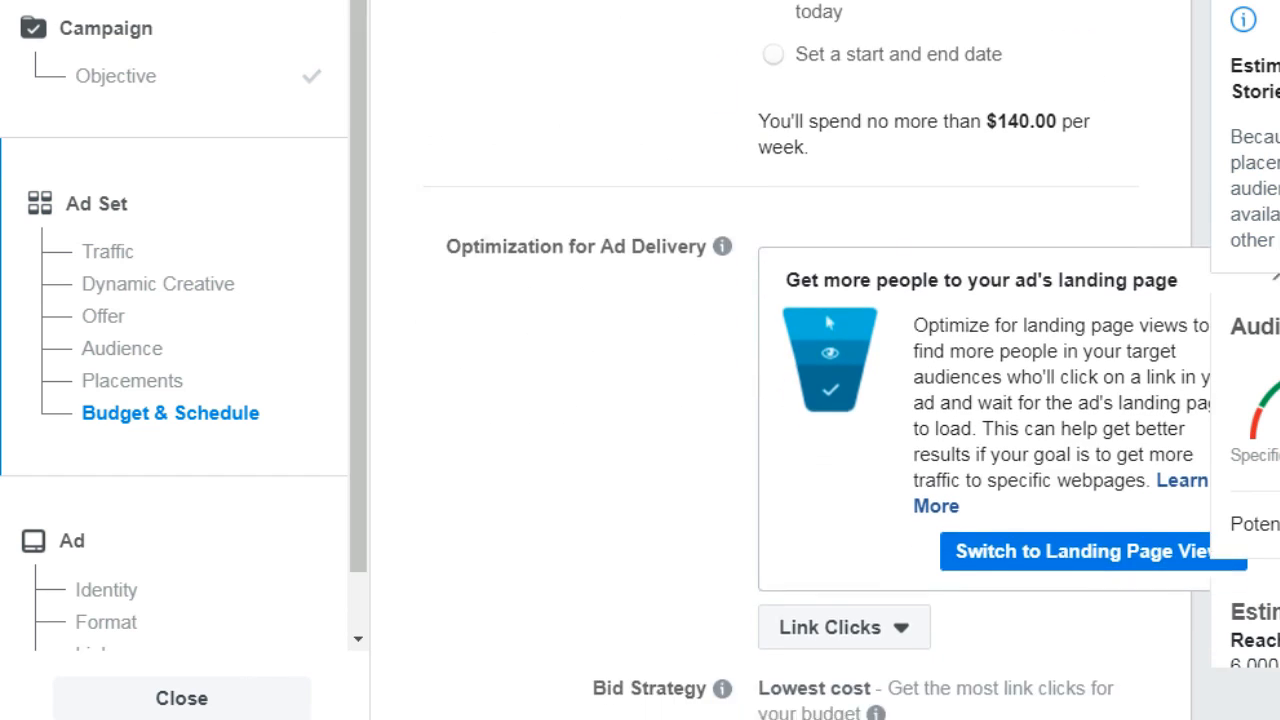
pyautogui.scroll(-2, 790, 360)
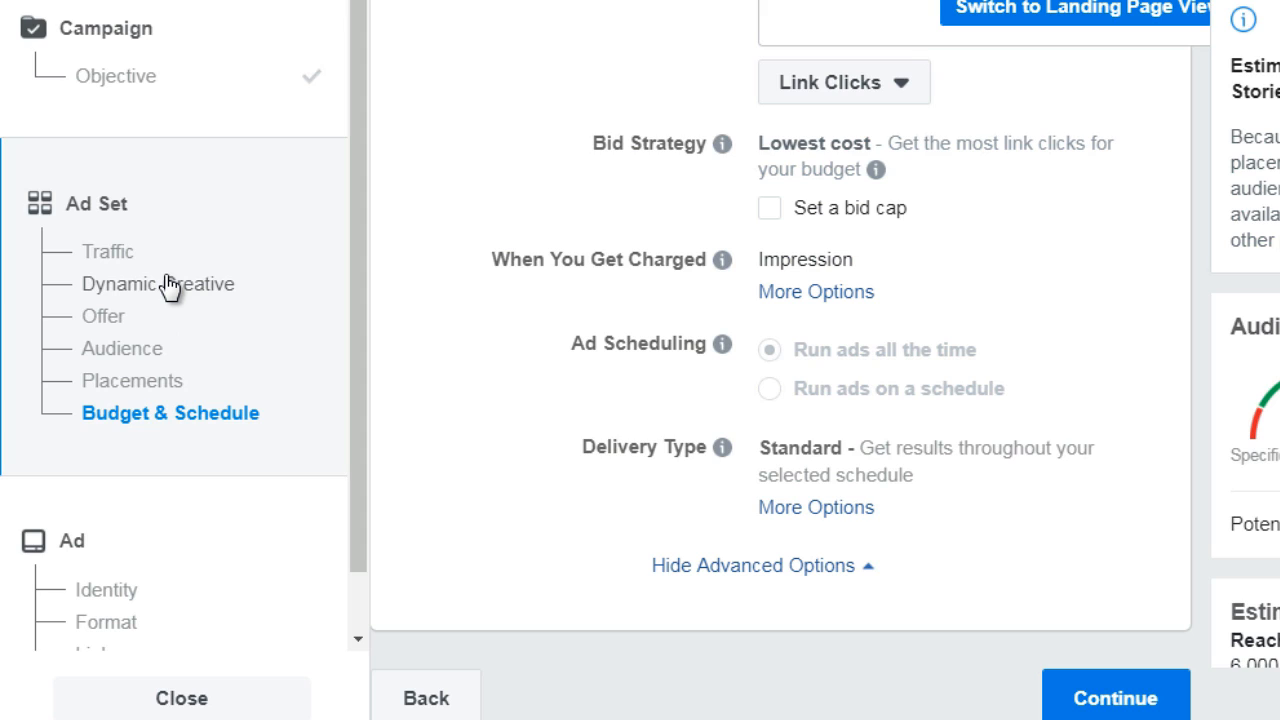
pyautogui.scroll(-1, 363, 333)
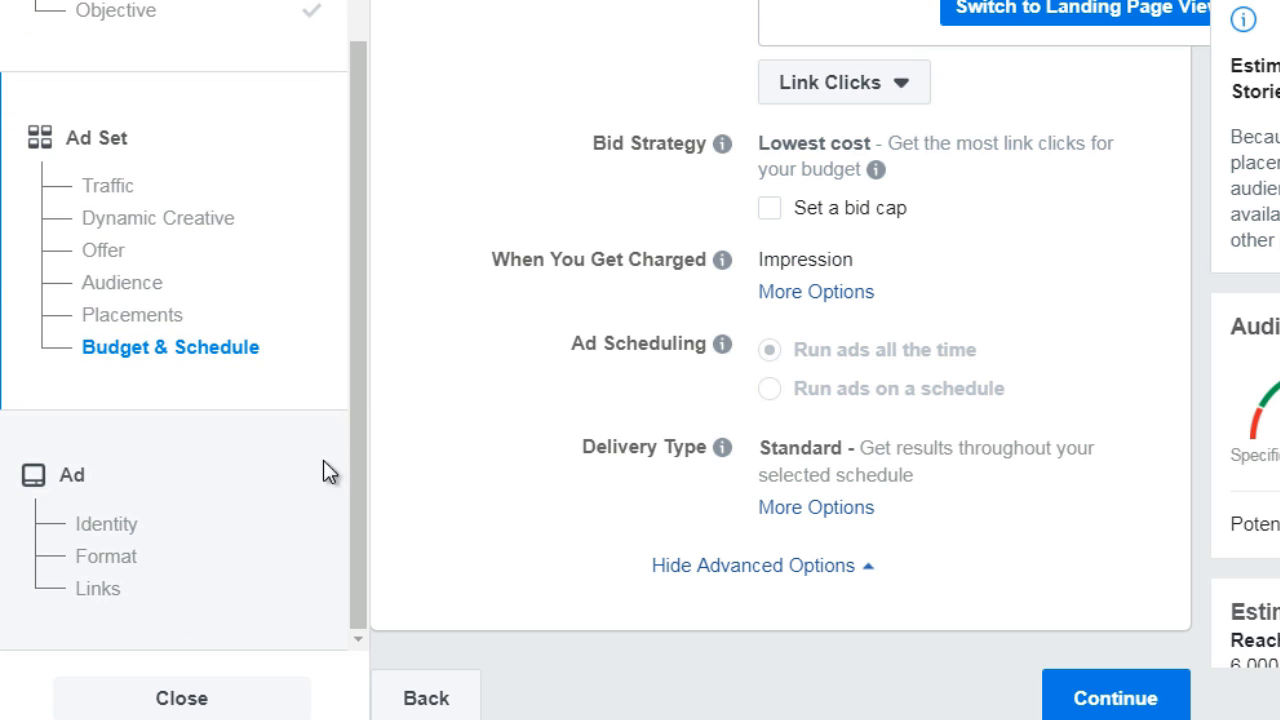